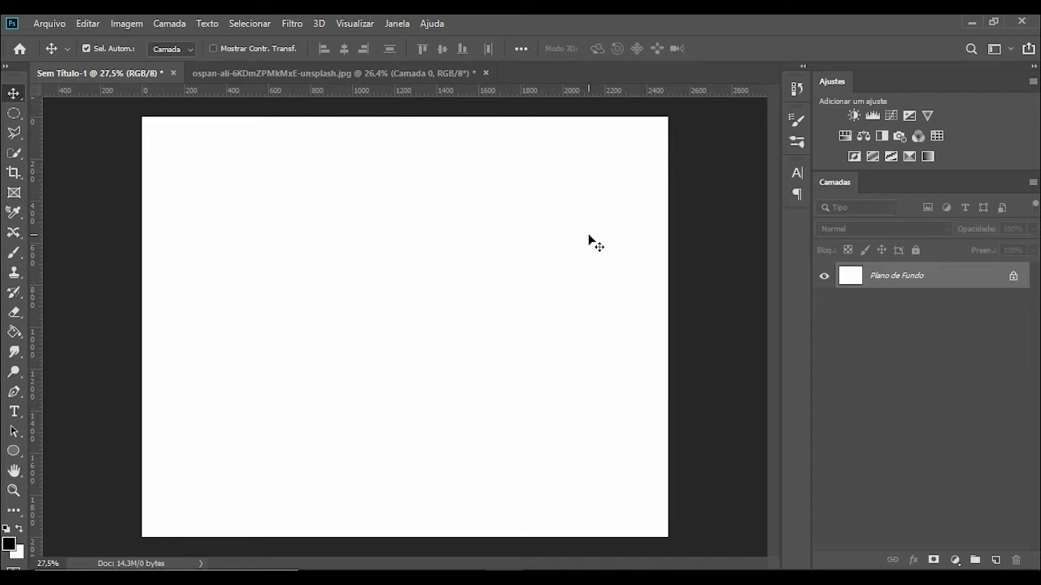
# - Outline the man's head in the portrait photo with the Polygonal Lasso, tight along ears and jaw and loose around the hair
pyautogui.click(336, 75)
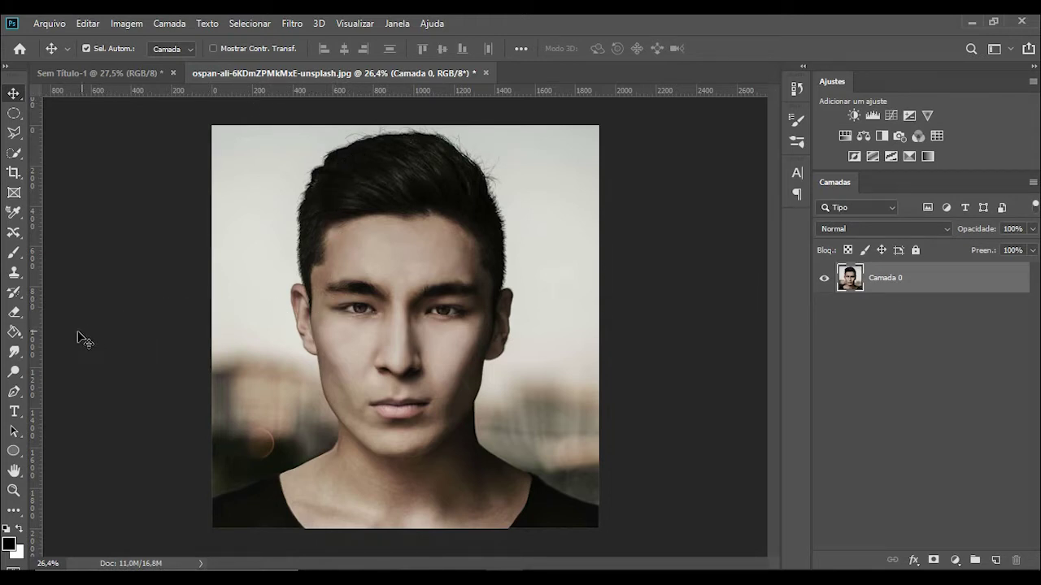
pyautogui.click(14, 134)
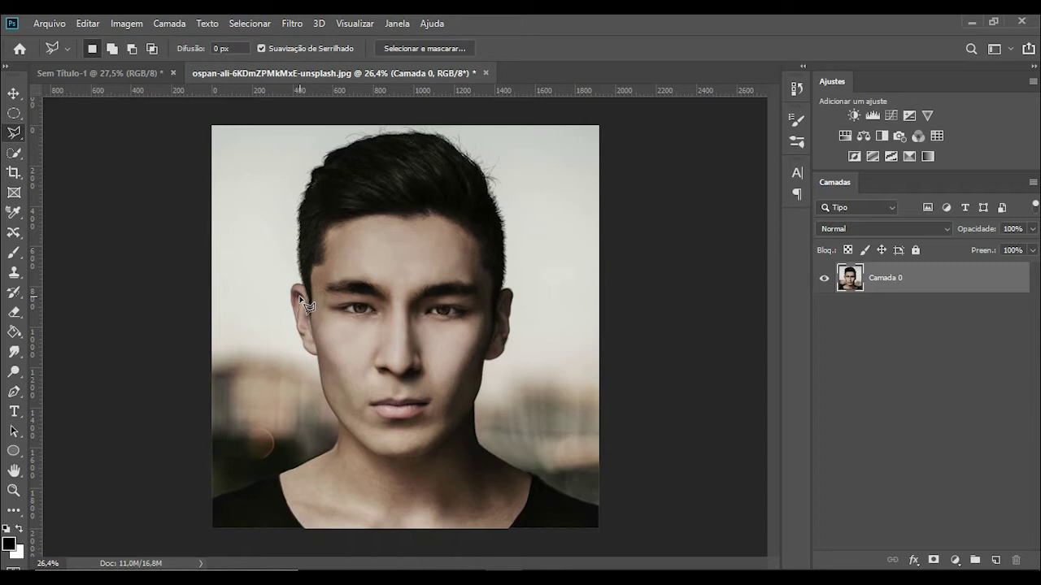
pyautogui.scroll(3, 307, 305)
pyautogui.click(273, 276)
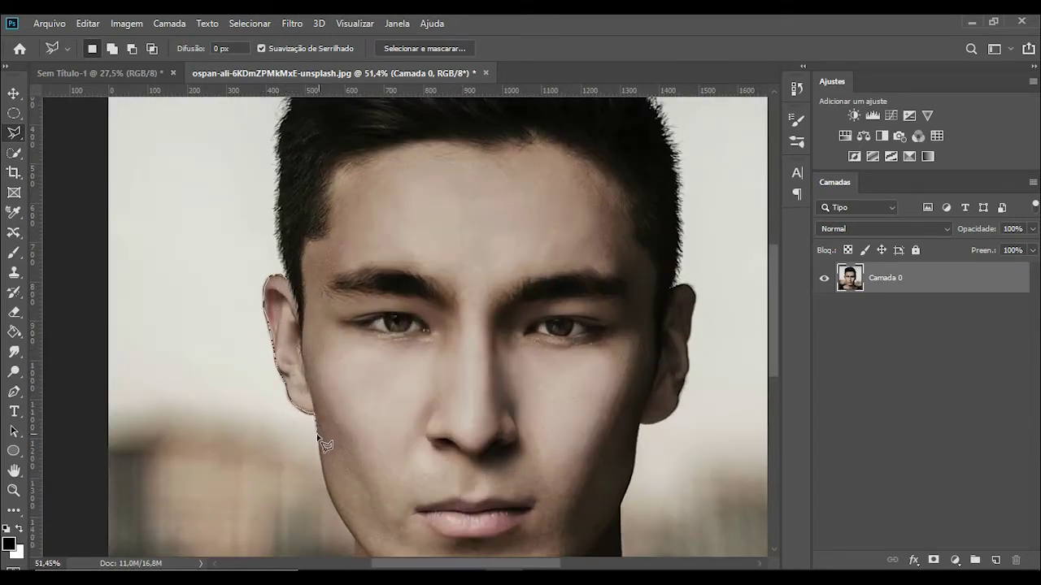
pyautogui.moveTo(319, 432); pyautogui.dragTo(341, 372)
pyautogui.click(344, 397)
pyautogui.click(348, 427)
pyautogui.click(358, 450)
pyautogui.click(405, 511)
pyautogui.click(449, 548)
pyautogui.click(461, 552)
pyautogui.click(493, 555)
pyautogui.click(532, 553)
pyautogui.click(554, 543)
pyautogui.click(584, 518)
pyautogui.click(610, 495)
pyautogui.click(626, 473)
pyautogui.click(642, 449)
pyautogui.click(657, 405)
pyautogui.click(661, 364)
pyautogui.click(680, 362)
pyautogui.click(698, 348)
pyautogui.click(701, 332)
pyautogui.click(710, 310)
pyautogui.moveTo(712, 279); pyautogui.dragTo(663, 279)
pyautogui.click(667, 244)
pyautogui.click(657, 226)
pyautogui.click(648, 226)
pyautogui.scroll(5, 656, 211)
pyautogui.click(668, 411)
pyautogui.click(529, 170)
pyautogui.click(251, 474)
pyautogui.scroll(-6, 462, 419)
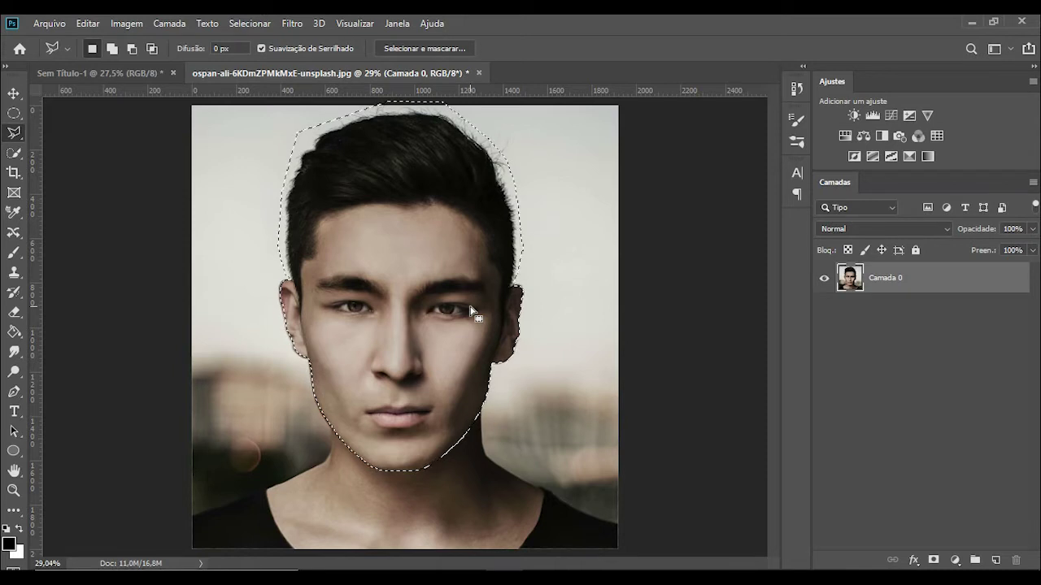
# - Refine the head selection in Select and Mask by brushing the background gap around the whole hairline with an enlarged Refine Edge brush
pyautogui.click(14, 154)
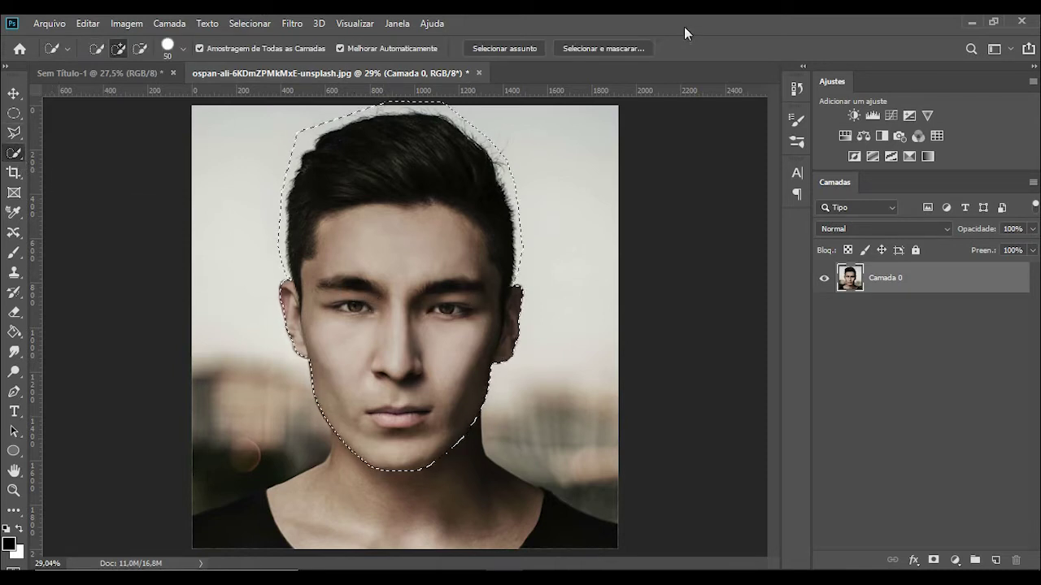
pyautogui.click(598, 49)
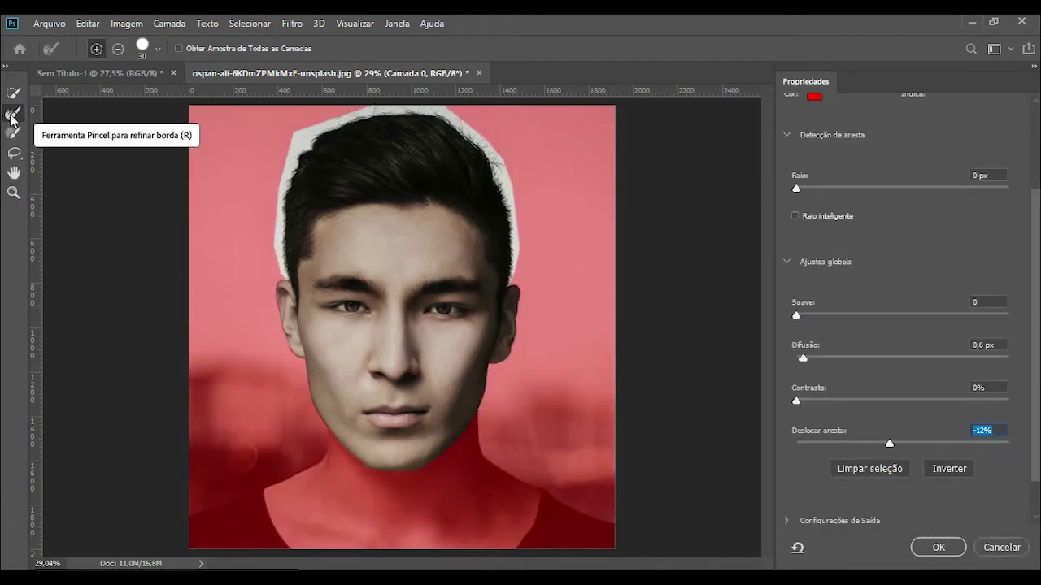
pyautogui.click(11, 117)
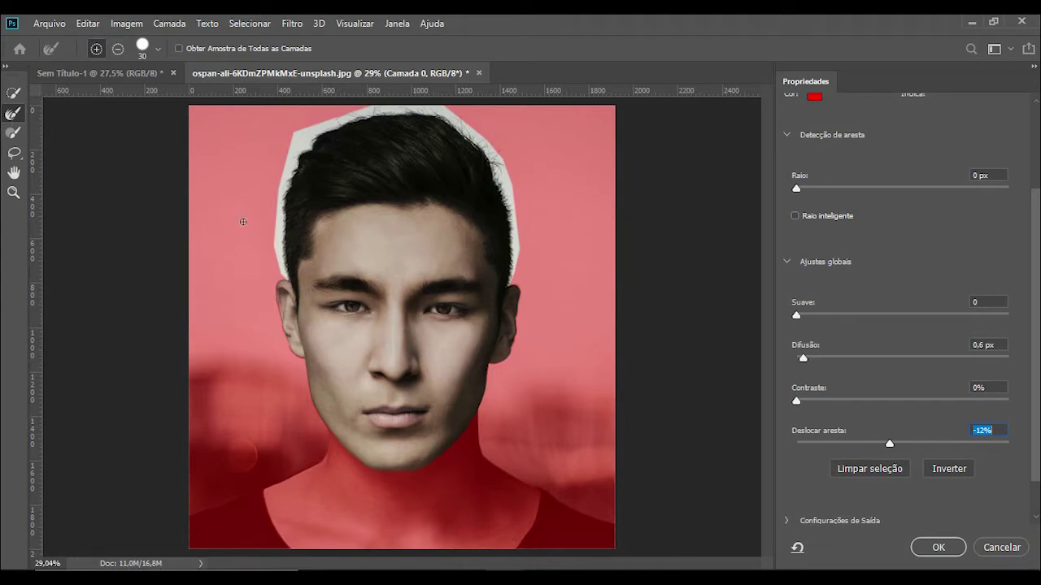
pyautogui.press(']')
pyautogui.moveTo(270, 255); pyautogui.dragTo(309, 127)
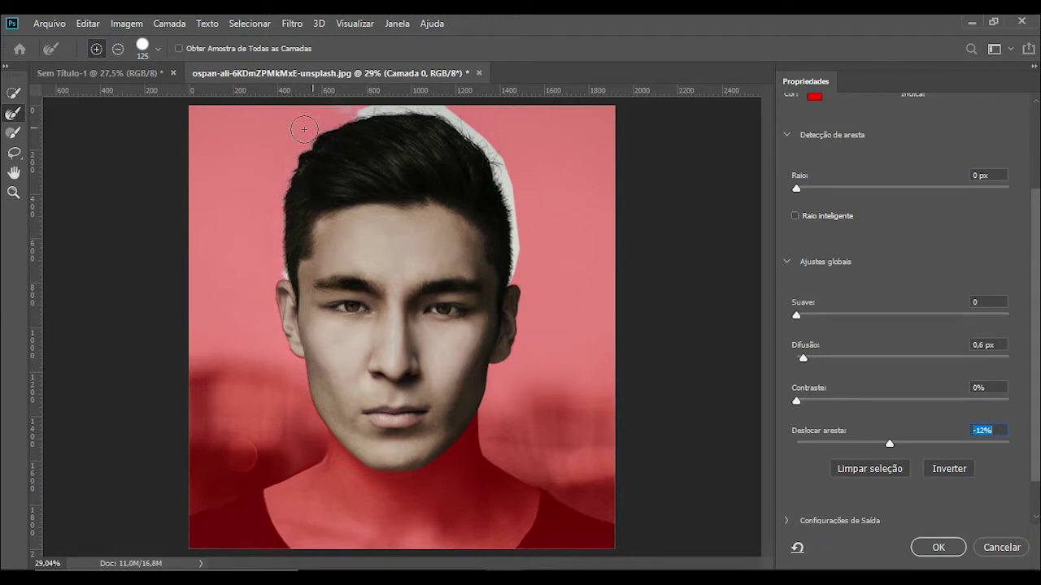
pyautogui.moveTo(348, 113)
pyautogui.mouseDown()
pyautogui.moveTo(443, 101)
pyautogui.moveTo(488, 156)
pyautogui.moveTo(524, 244)
pyautogui.moveTo(523, 271)
pyautogui.mouseUp()
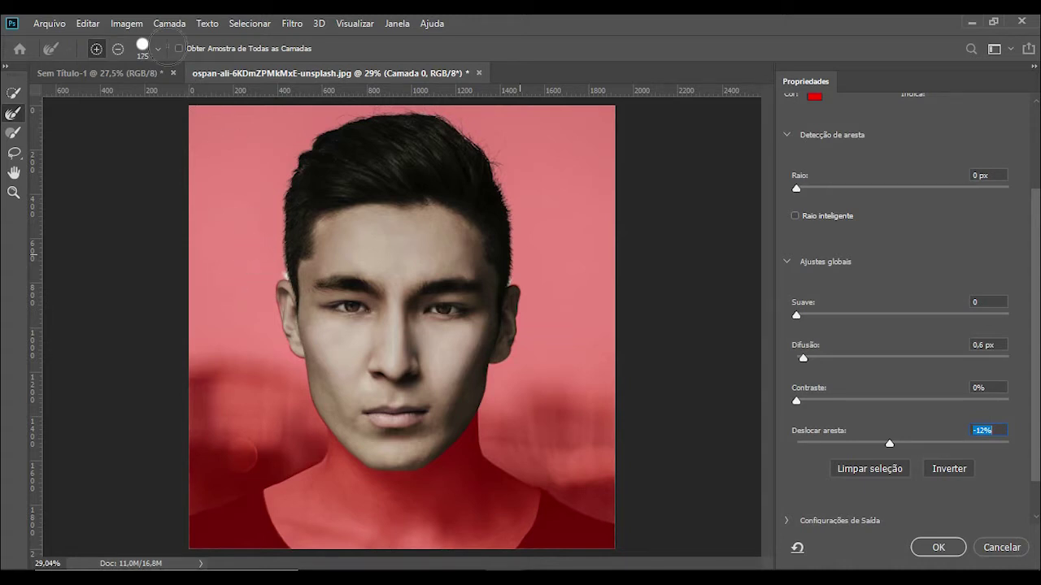
# - Reduce the Refine Edge brush to 28 px and apply the refined head selection
pyautogui.click(158, 49)
pyautogui.moveTo(145, 90); pyautogui.dragTo(90, 93)
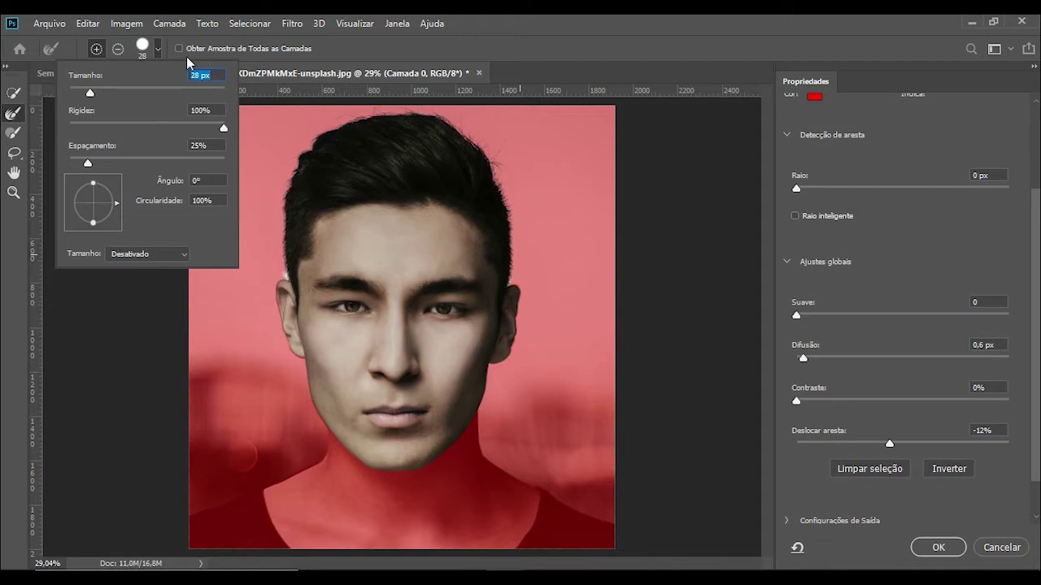
pyautogui.click(158, 48)
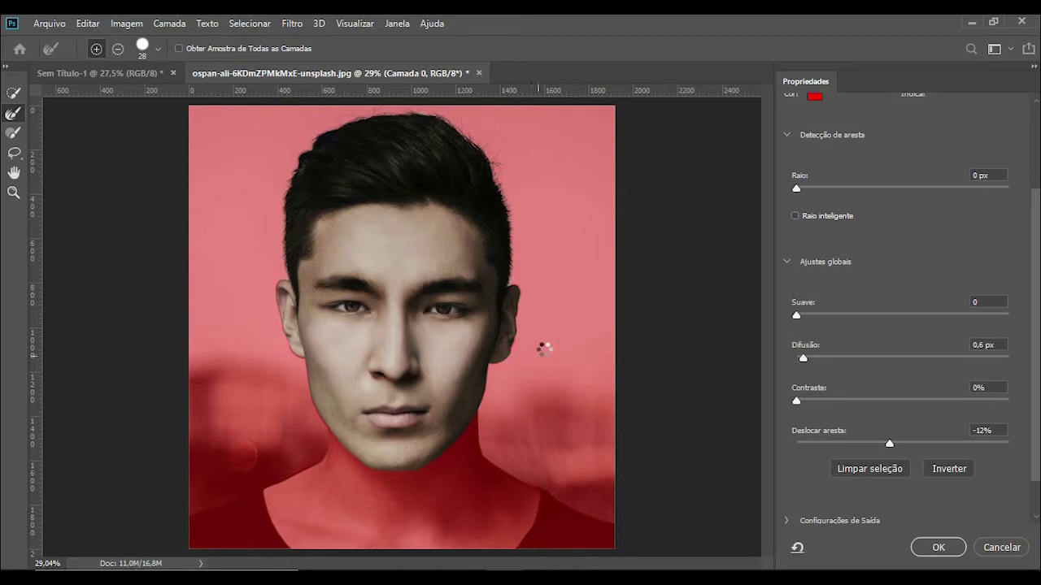
pyautogui.click(938, 548)
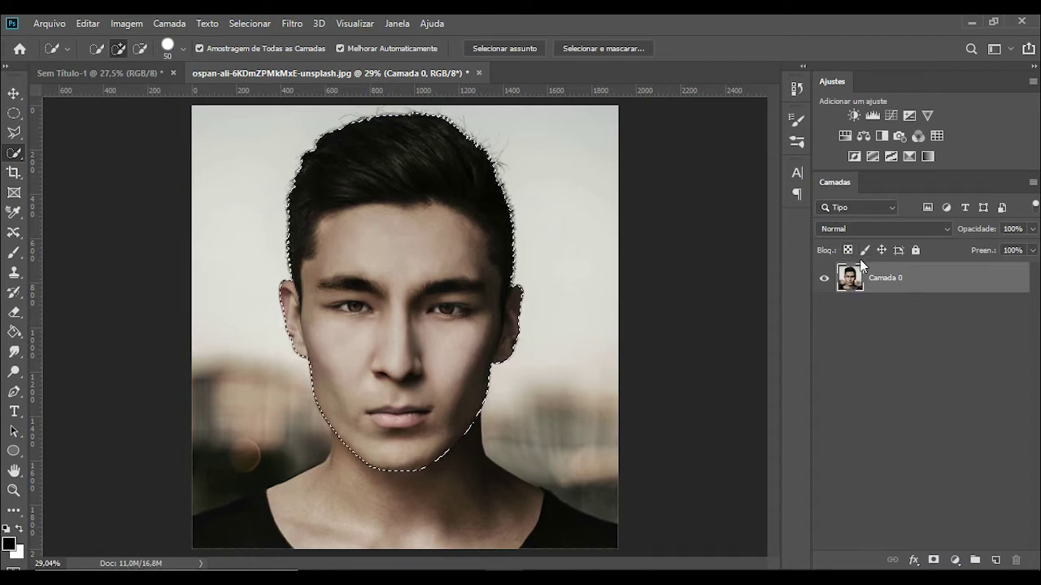
# - Copy the selected head to its own layer and bring it into the blank Sem Título-1 document as layer Cabeca
pyautogui.hotkey('ctrl', 'shift', 'alt', 'n')
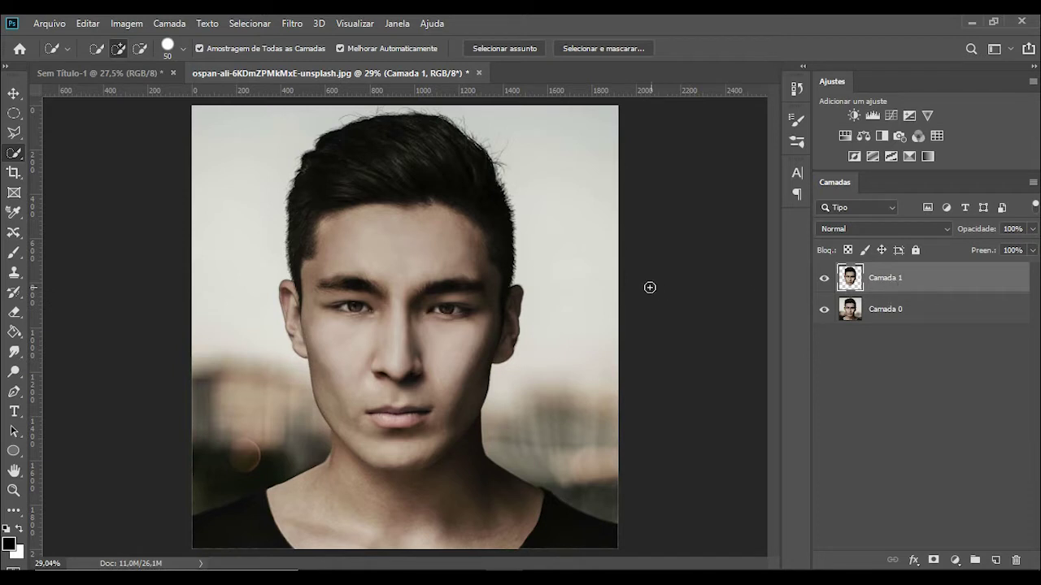
pyautogui.press('v')
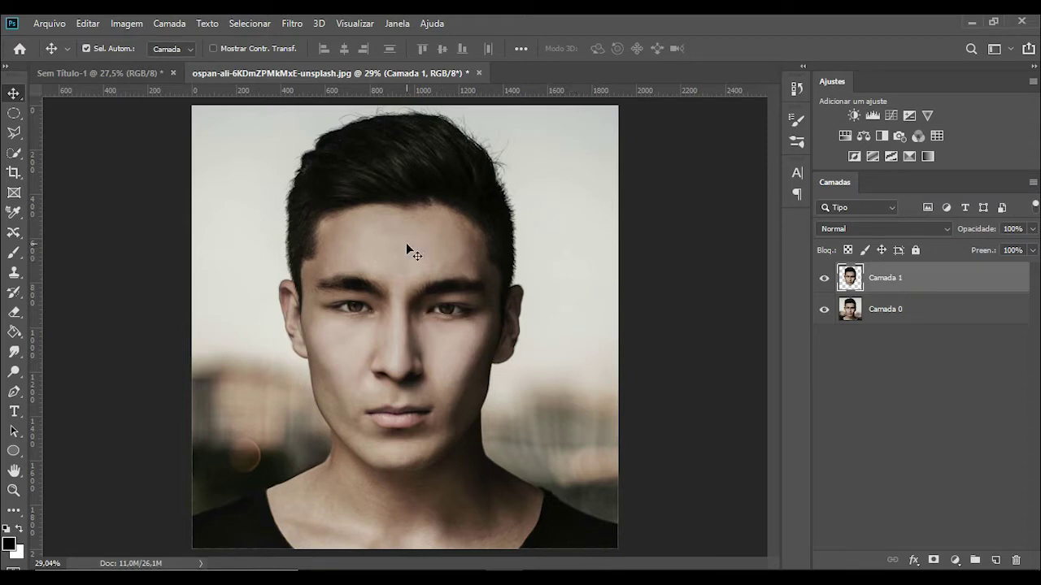
pyautogui.moveTo(401, 257); pyautogui.dragTo(429, 265)
pyautogui.click(572, 296)
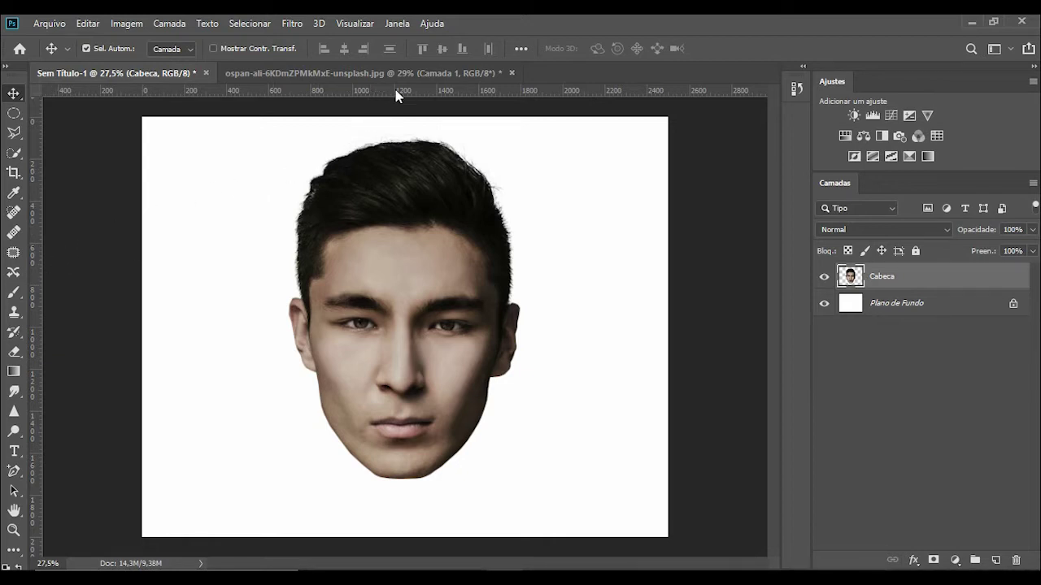
# - Place horizontal guides at the hairline, brow, nose and just below the mouth, plus a vertical guide through the face's centre
pyautogui.moveTo(409, 103); pyautogui.dragTo(429, 440)
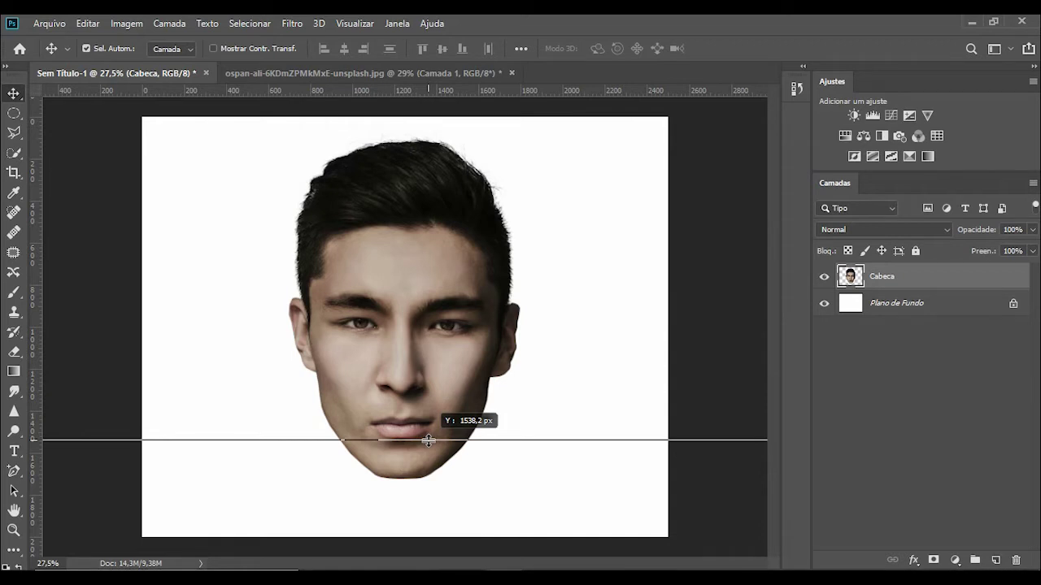
pyautogui.moveTo(429, 440); pyautogui.dragTo(429, 440)
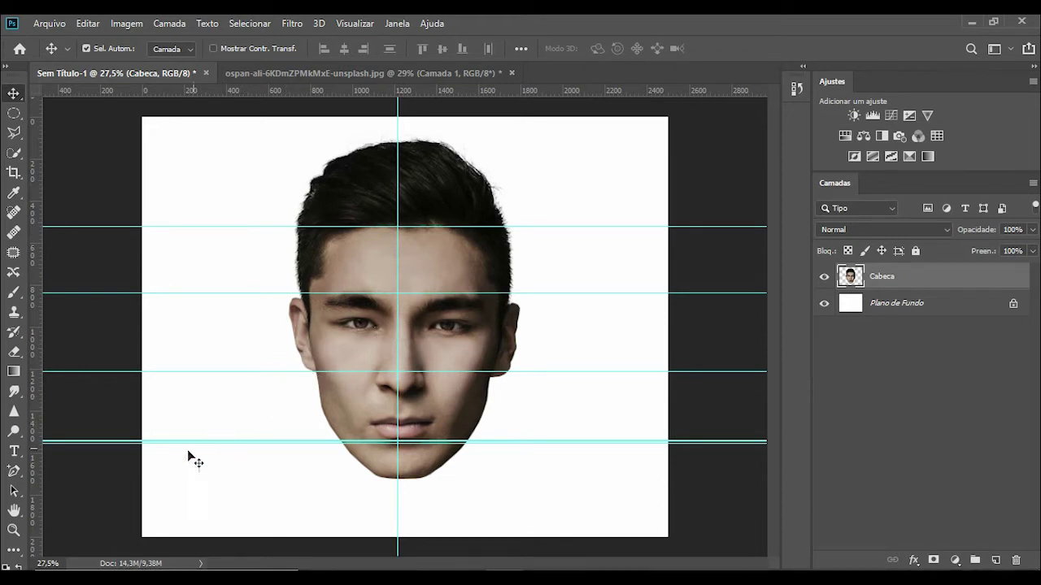
# - Draw a flat red ellipse about 928 by 105 px across the hair, resting on the hairline guide
pyautogui.click(14, 552)
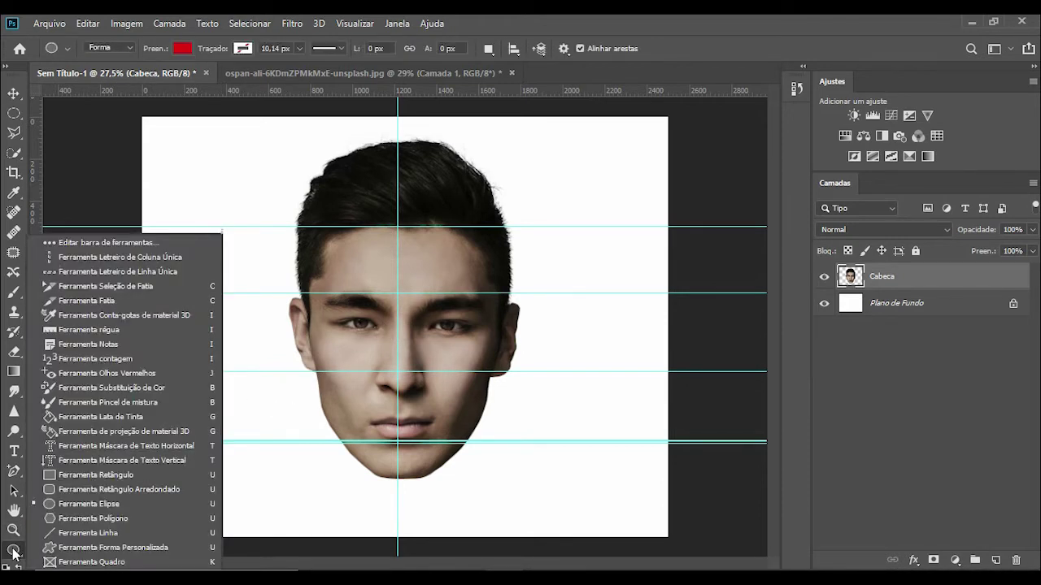
pyautogui.click(79, 505)
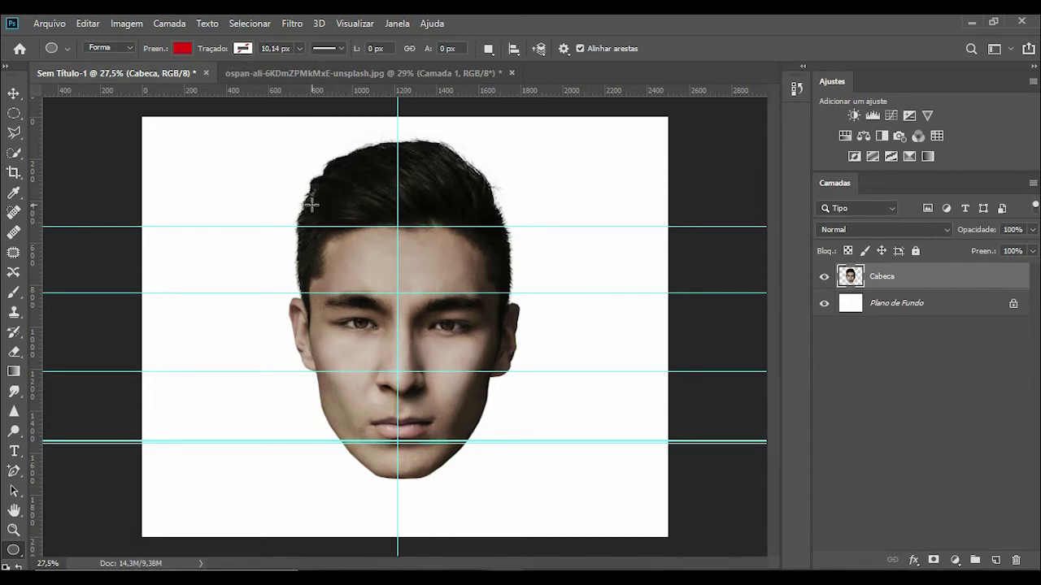
pyautogui.moveTo(304, 204); pyautogui.dragTo(501, 230)
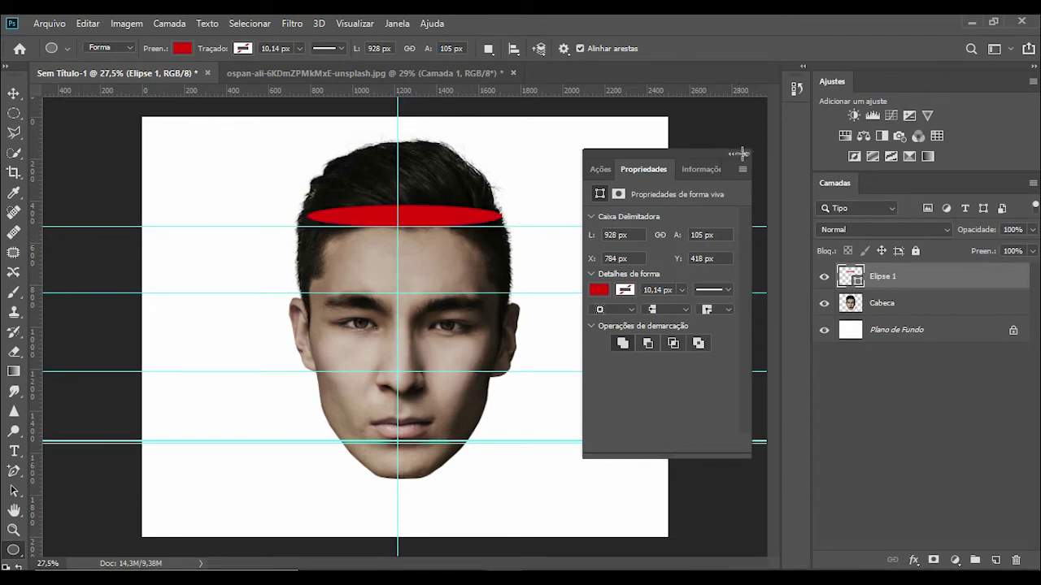
pyautogui.click(745, 155)
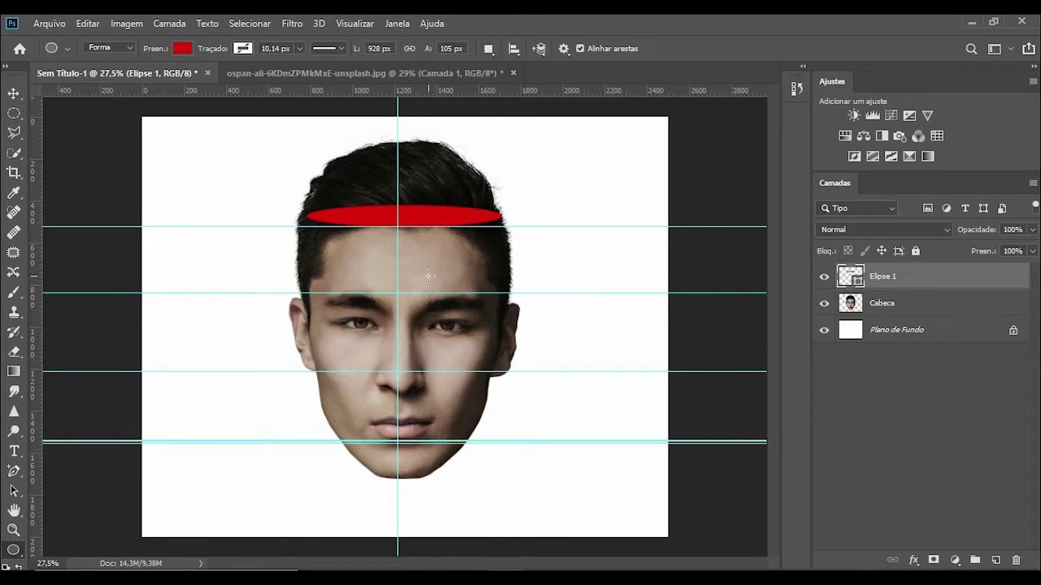
# - Stretch the red ellipse slightly on its left end to reach the edge of the hair
pyautogui.click(16, 95)
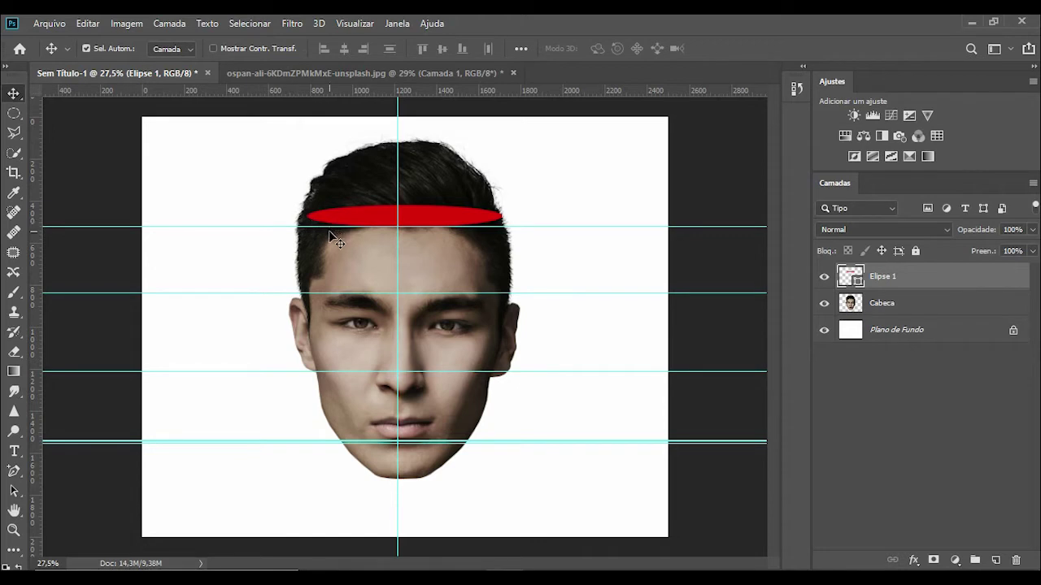
pyautogui.hotkey('ctrl', 't')
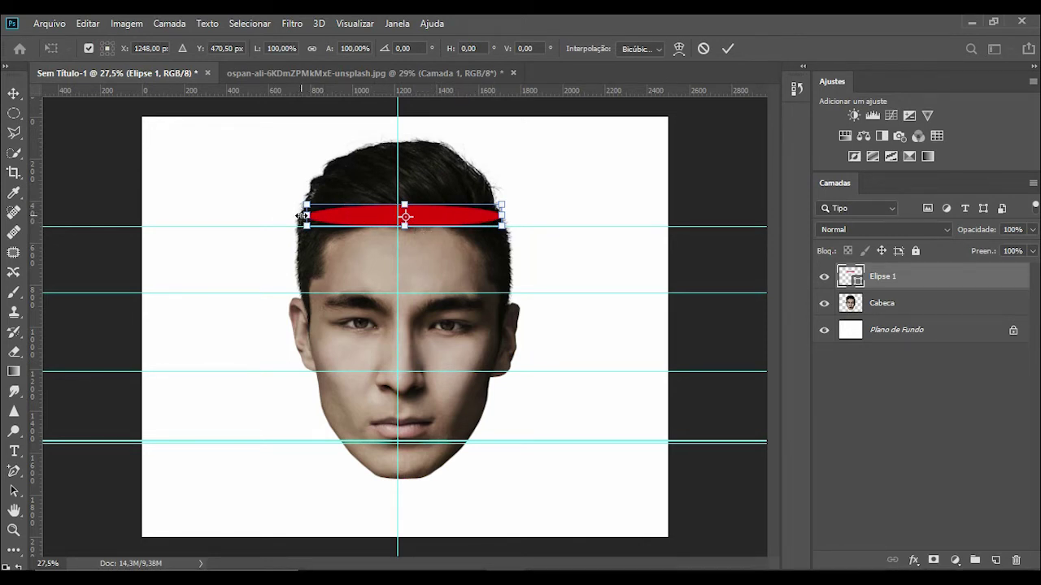
pyautogui.moveTo(301, 214); pyautogui.dragTo(294, 216)
pyautogui.press('Return')
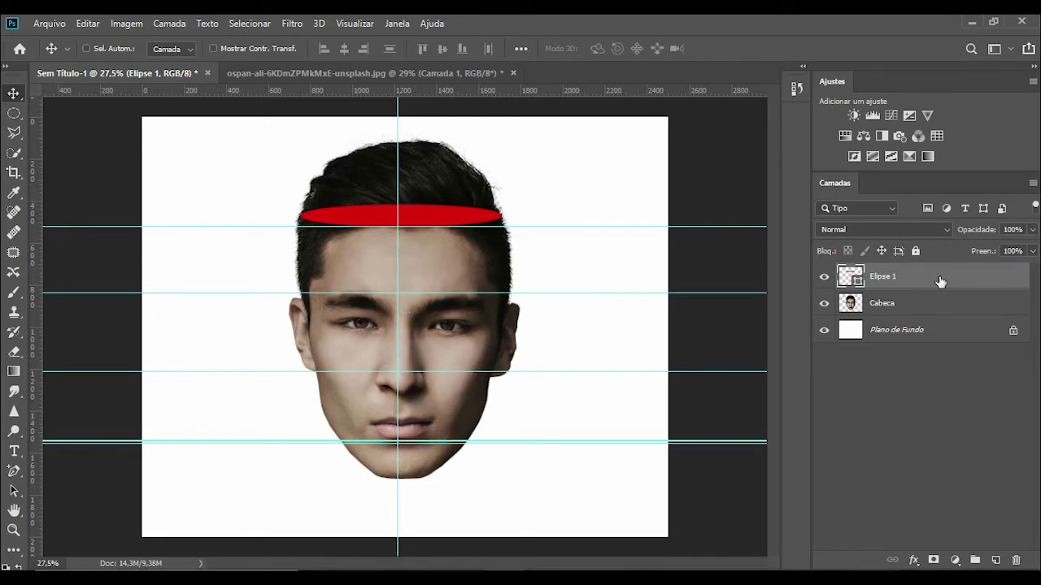
# - Duplicate the ellipse three times and place the copies on the brow, nose and mouth guides
pyautogui.hotkey('ctrl', 'j')
pyautogui.hotkey('ctrl', 'j')
pyautogui.hotkey('ctrl', 'j')
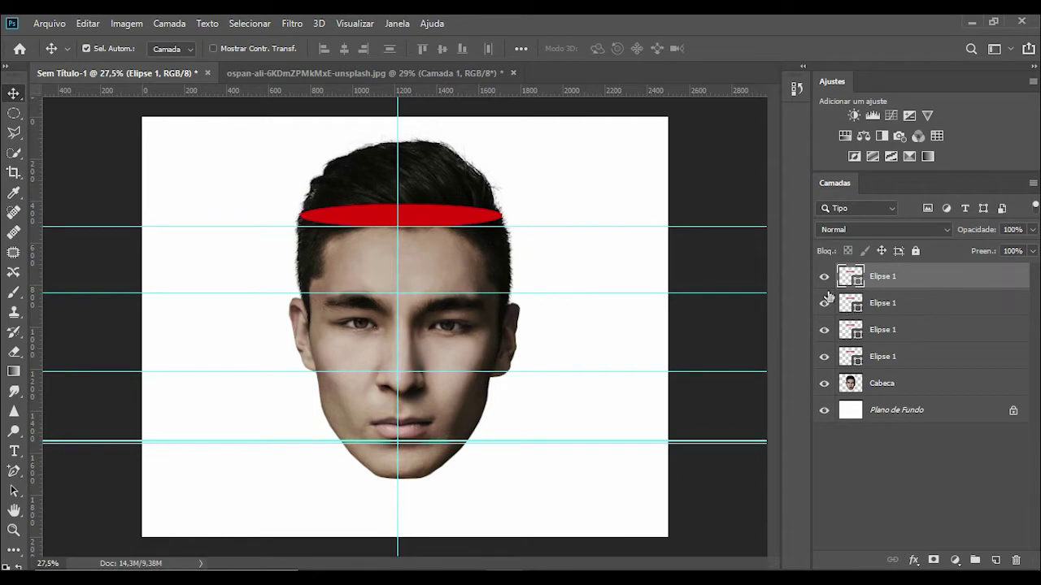
pyautogui.moveTo(413, 220); pyautogui.dragTo(433, 428)
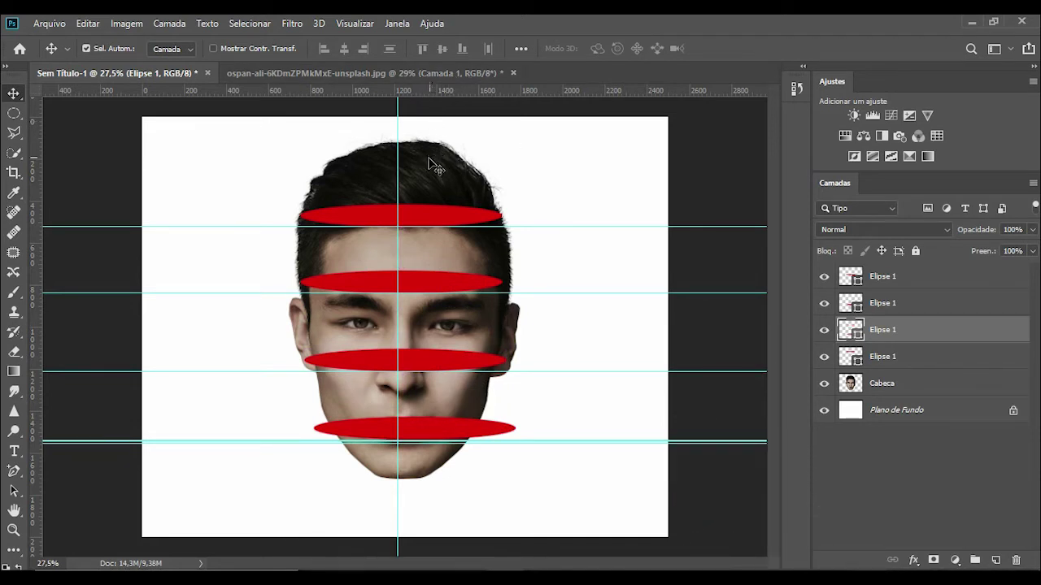
# - Widen the brow-level ellipse to span the head's width
pyautogui.click(413, 286)
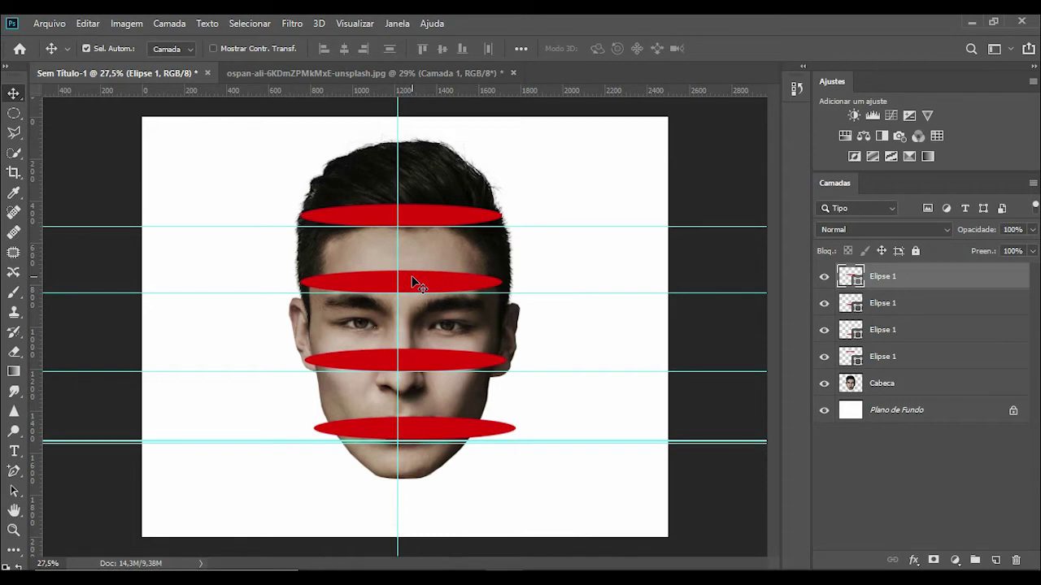
pyautogui.hotkey('ctrl', 't')
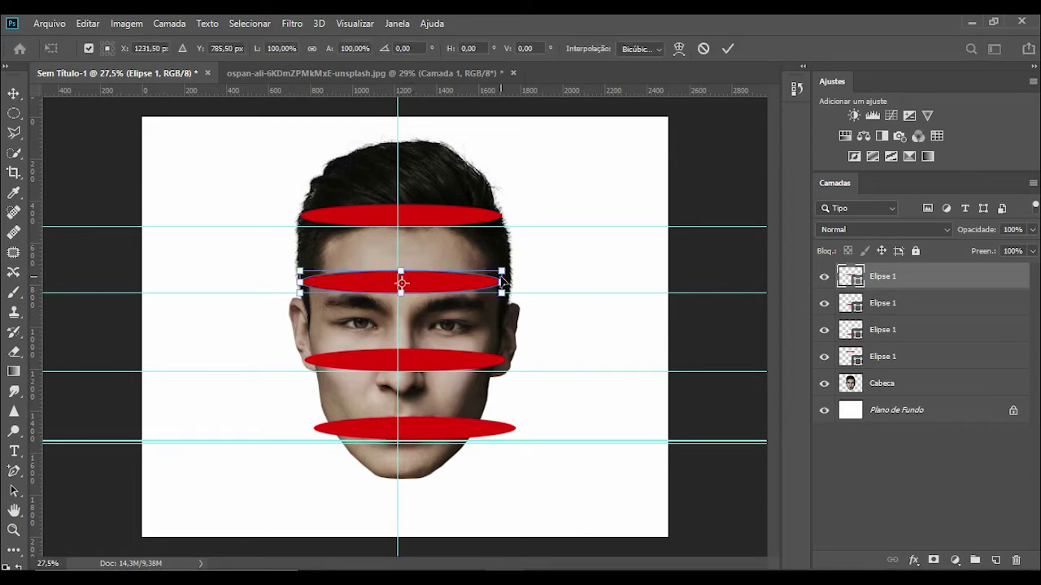
pyautogui.moveTo(501, 282); pyautogui.dragTo(512, 284)
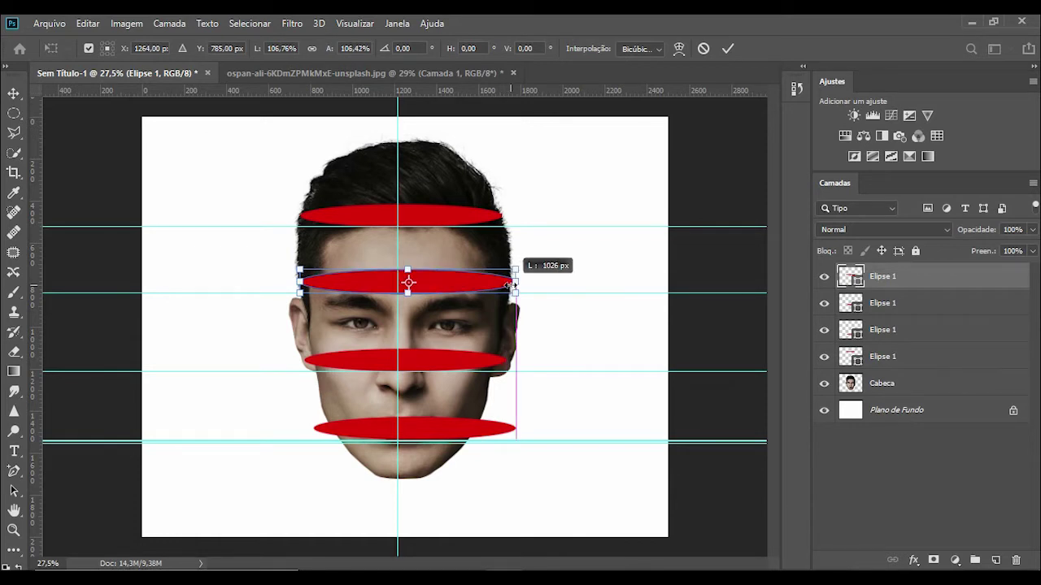
pyautogui.press('Return')
pyautogui.hotkey('ctrl', 't')
pyautogui.moveTo(513, 281); pyautogui.dragTo(505, 281)
pyautogui.press('Return')
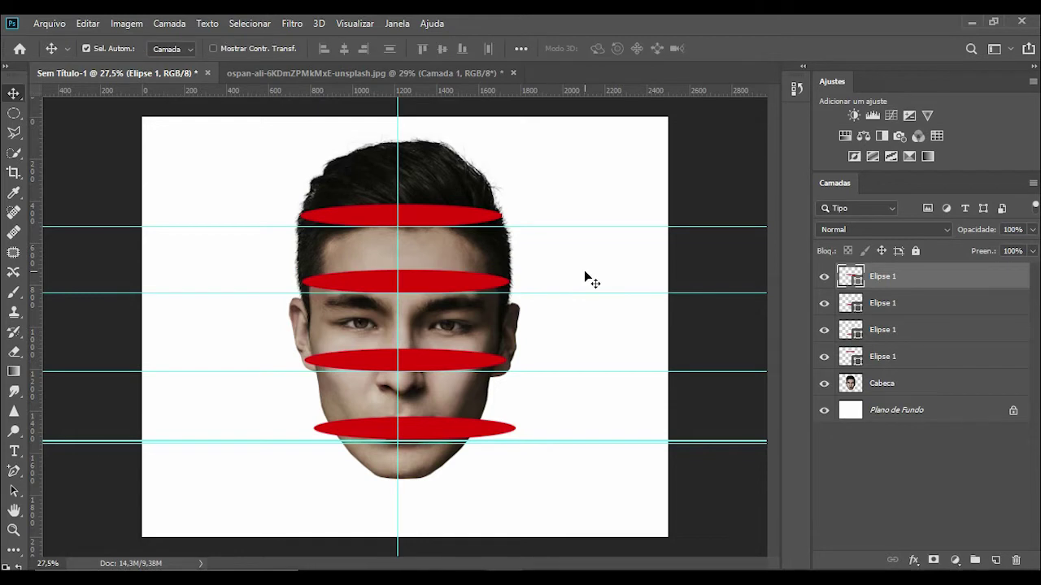
pyautogui.hotkey('ctrl', 't')
pyautogui.press('Return')
# - Widen the nose-level ellipse symmetrically to span the face from ear to ear
pyautogui.click(436, 363)
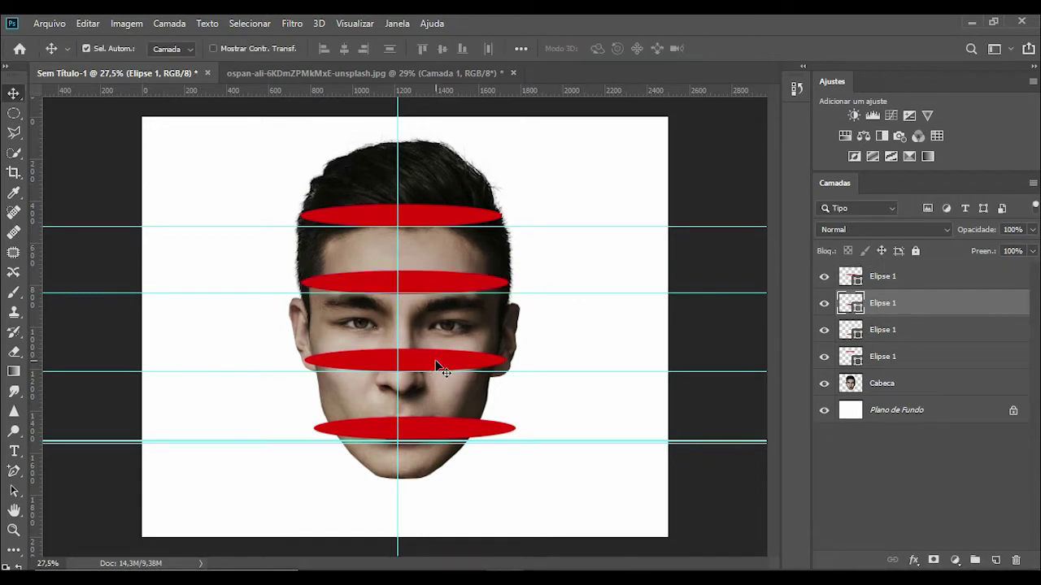
pyautogui.hotkey('ctrl', 't')
pyautogui.moveTo(506, 360); pyautogui.dragTo(513, 360)
pyautogui.press('Return')
# - Shrink the mouth-level ellipse to fit the width of the jaw
pyautogui.click(445, 424)
pyautogui.hotkey('ctrl', 't')
pyautogui.moveTo(511, 418); pyautogui.dragTo(473, 422)
pyautogui.press('Return')
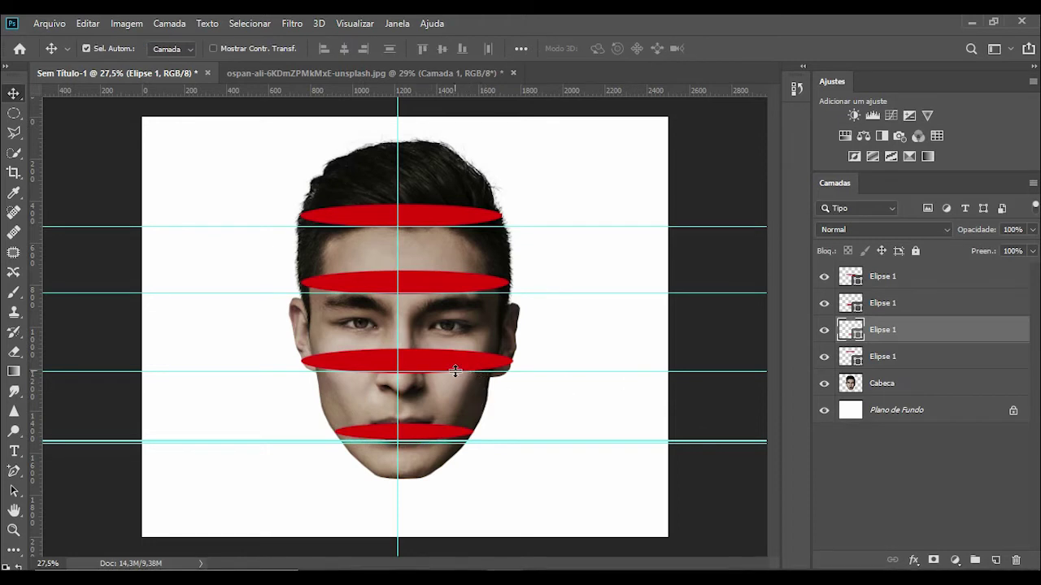
# - Nudge the nose, brow and hairline ellipses slightly upward, and select the brow ellipse's layer
pyautogui.click(444, 365)
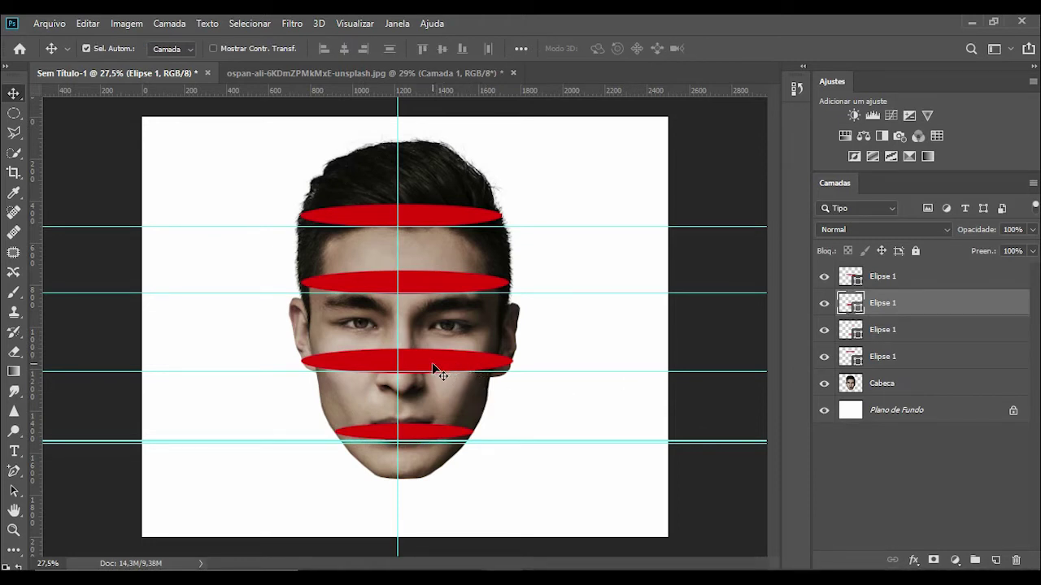
pyautogui.click(417, 289)
pyautogui.click(415, 224)
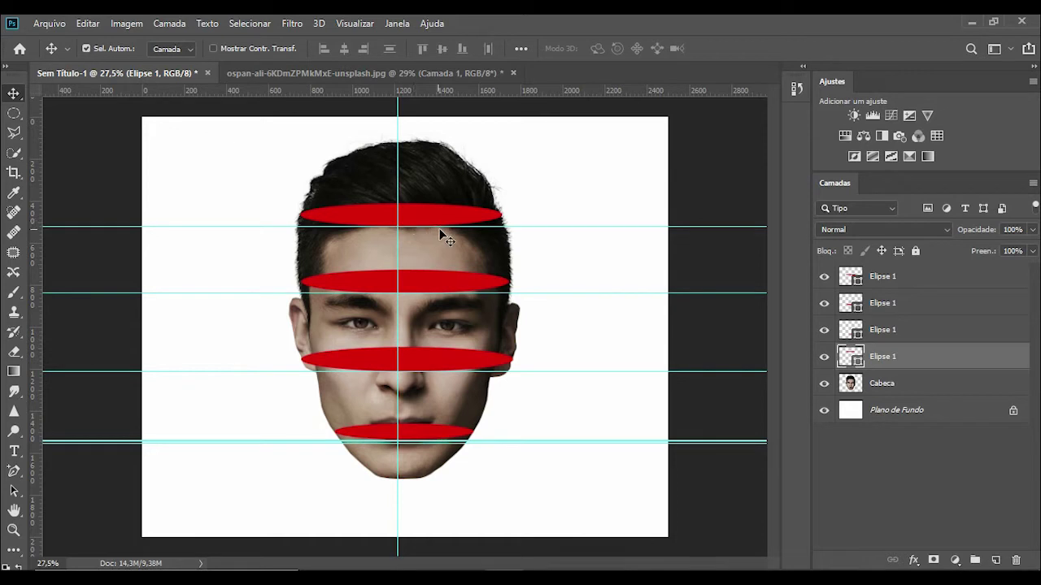
pyautogui.click(931, 279)
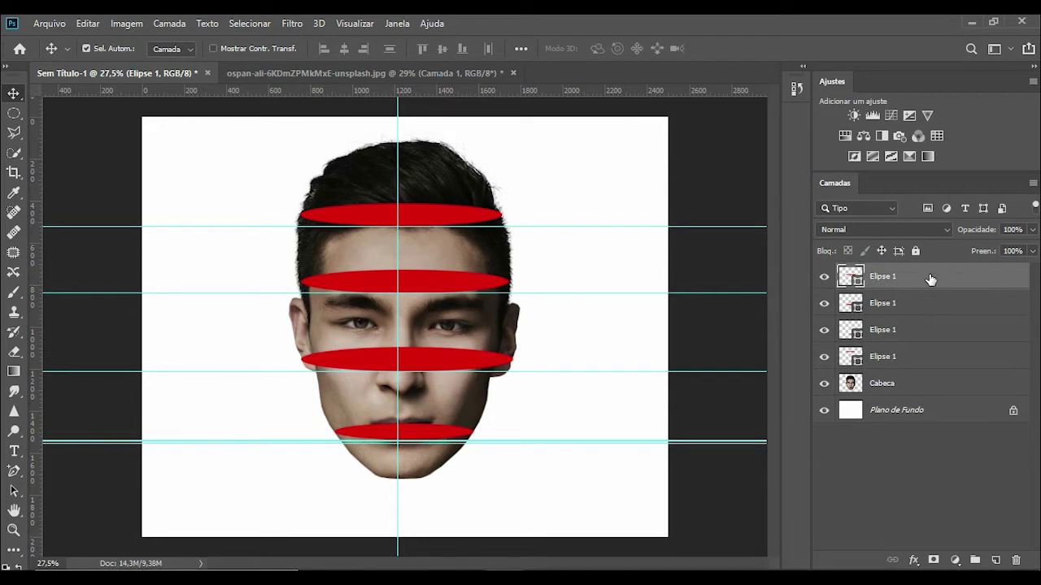
# - Group the four ellipse layers and name the group "Elipses"
pyautogui.keyDown('shift'); pyautogui.click(927, 359); pyautogui.keyUp('shift')
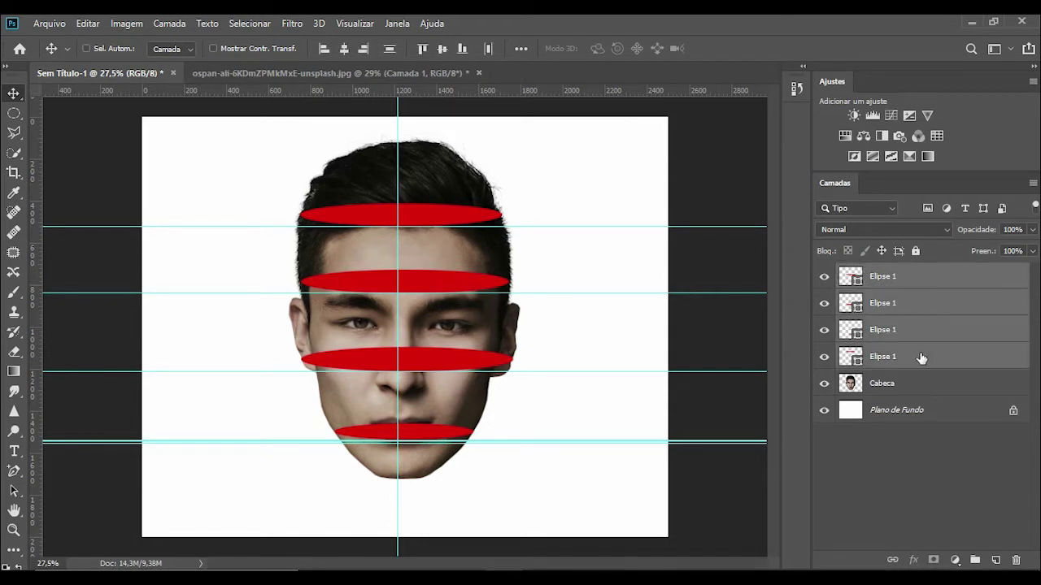
pyautogui.hotkey('ctrl', 'g')
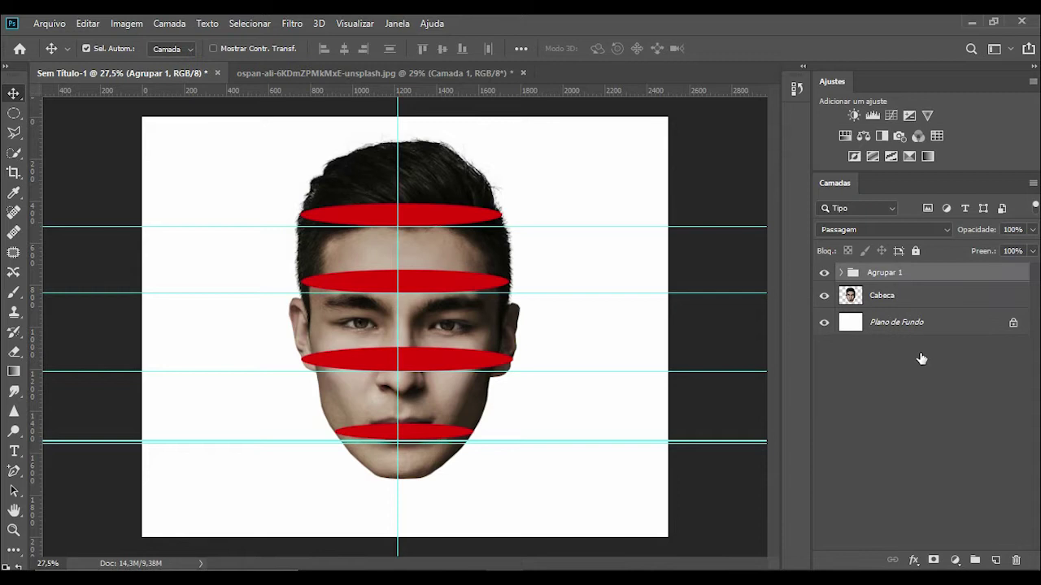
pyautogui.doubleClick(888, 275)
pyautogui.write('Elipses')
pyautogui.press('Return')
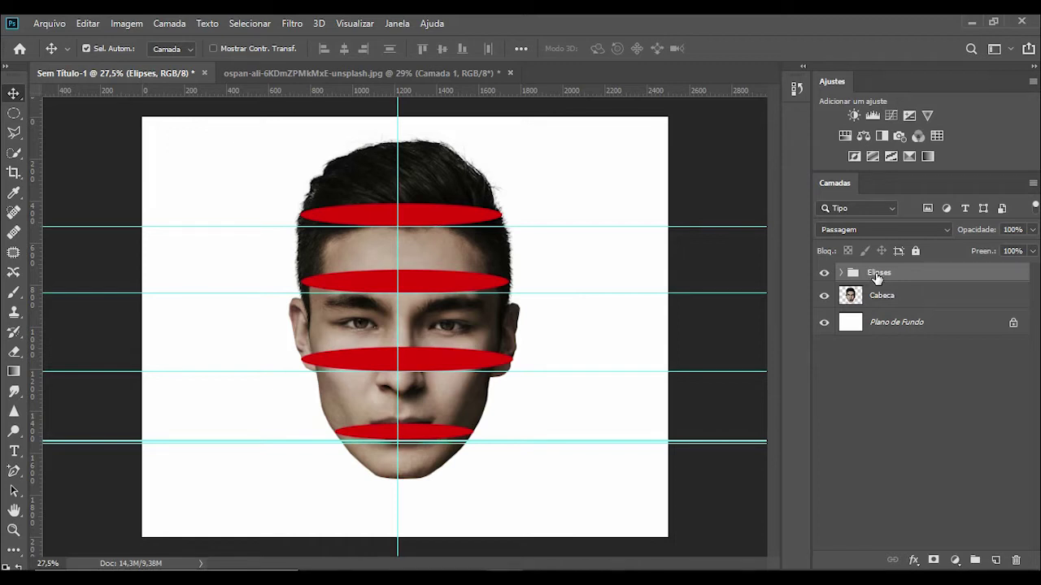
# - Duplicate the Elipses group, hide the upper copy and rename the lower one "Elipses cortes"
pyautogui.hotkey('ctrl', 'j')
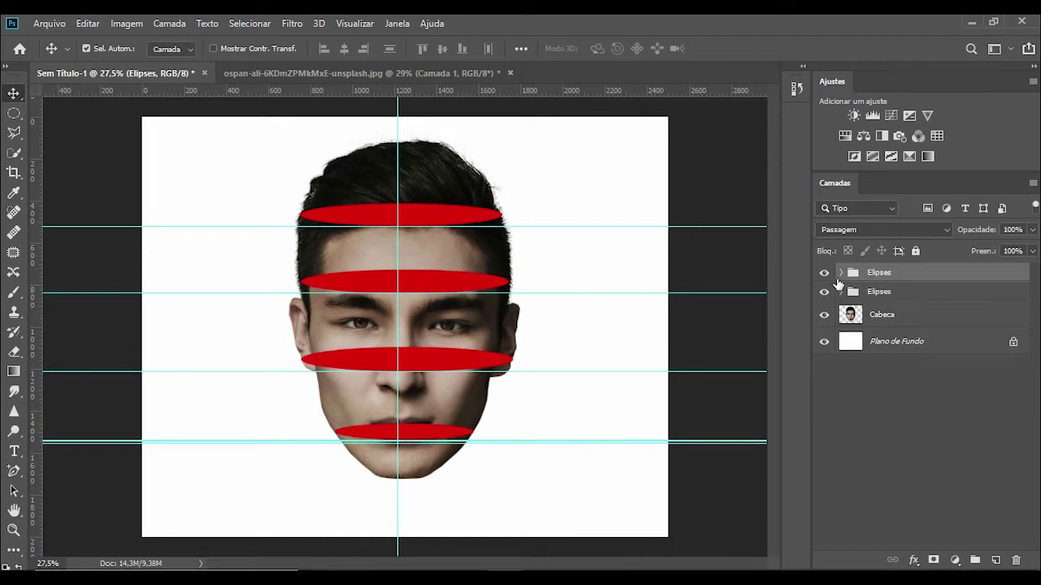
pyautogui.click(823, 277)
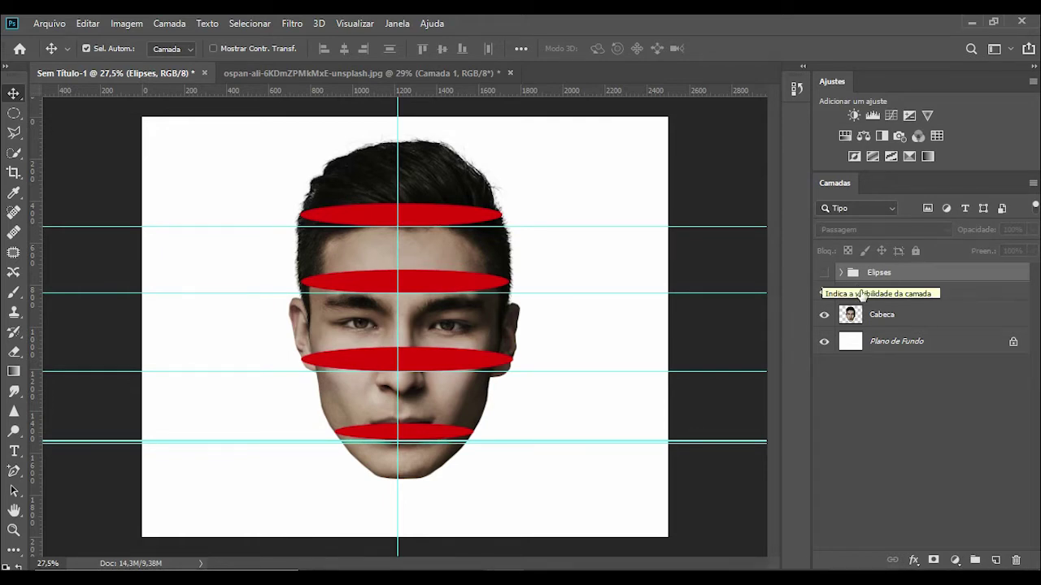
pyautogui.click(888, 293)
pyautogui.doubleClick(886, 292)
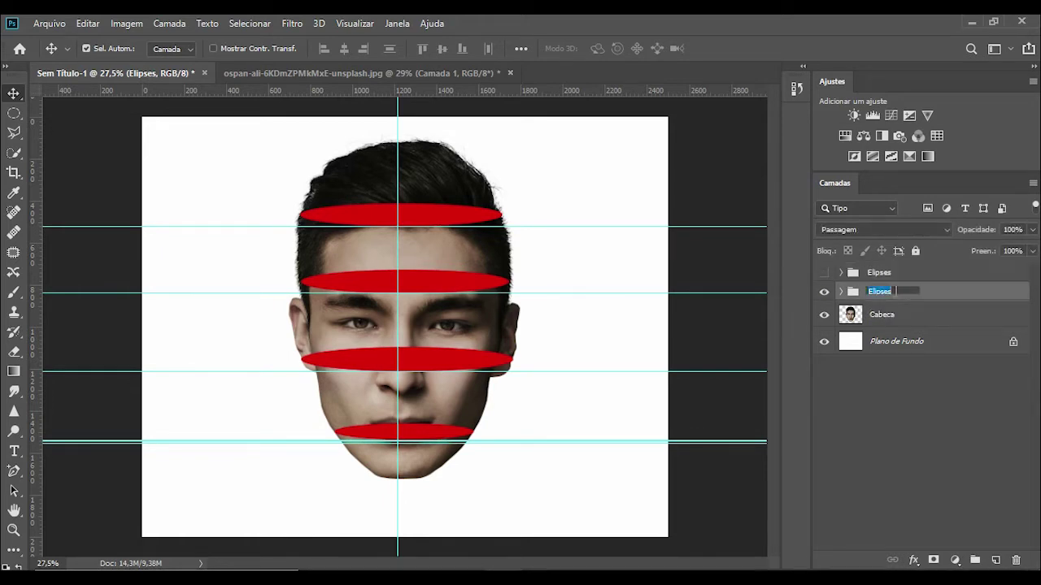
pyautogui.write('cortes')
pyautogui.press('Return')
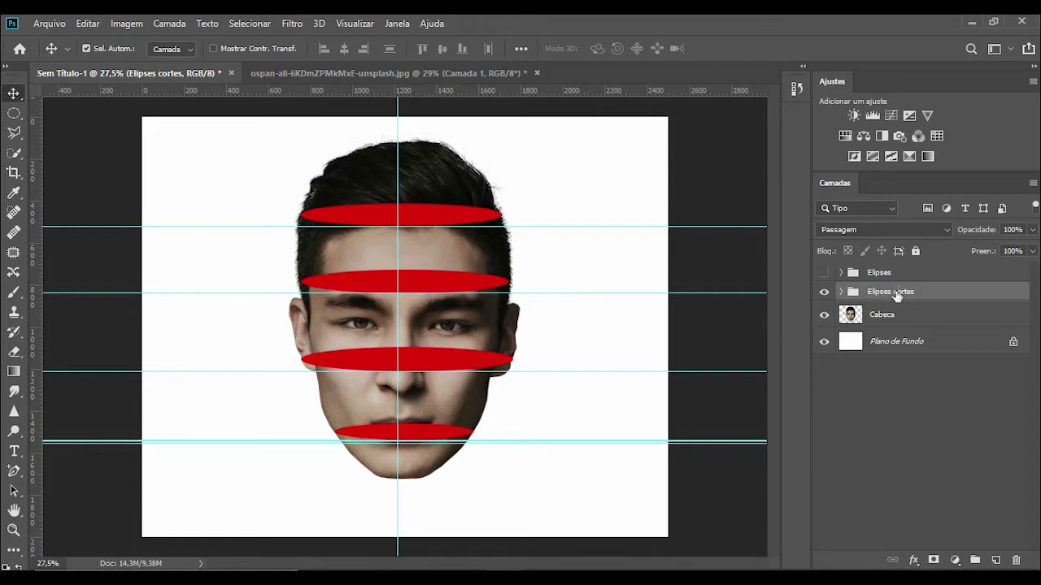
# - Expand the Elipses cortes group and, with the Add Anchor Point tool active, hide the guides
pyautogui.click(841, 292)
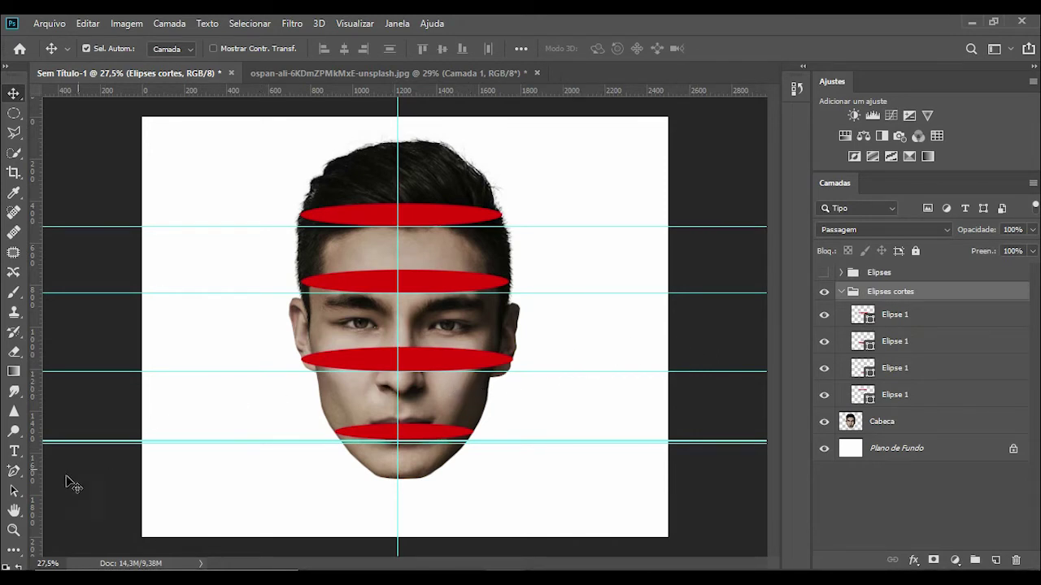
pyautogui.click(15, 473)
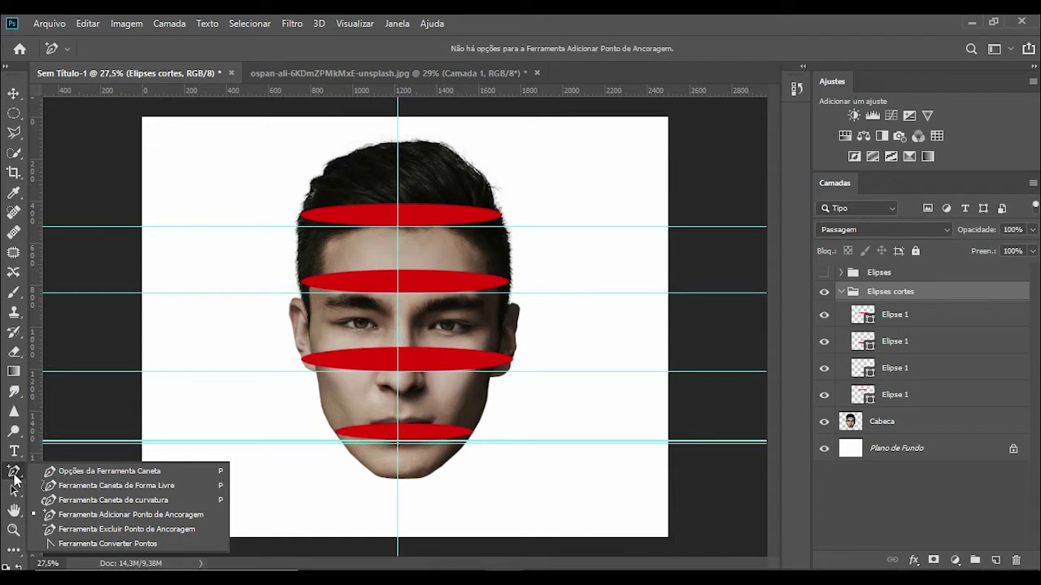
pyautogui.click(136, 514)
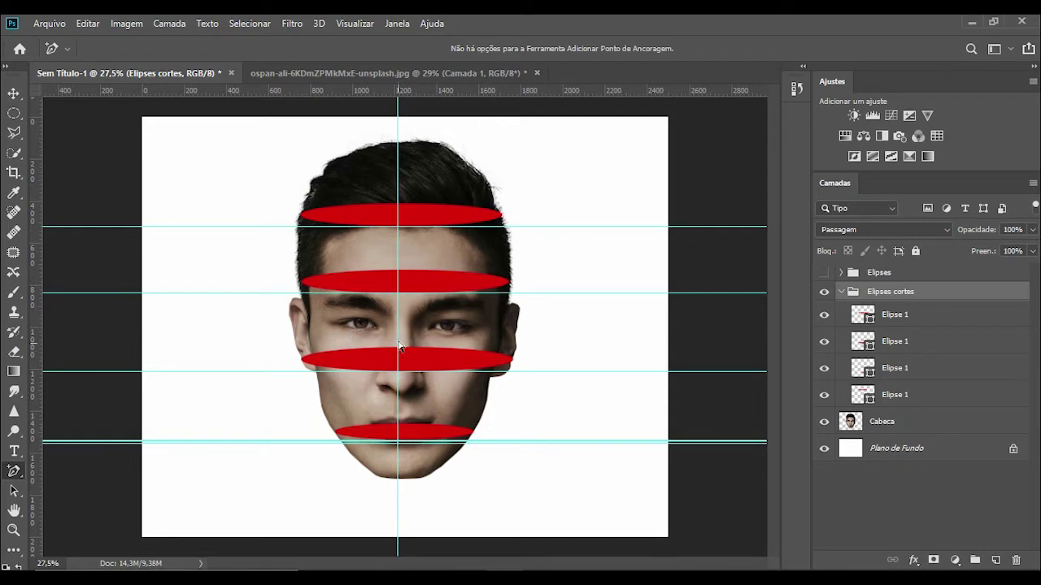
pyautogui.click(353, 23)
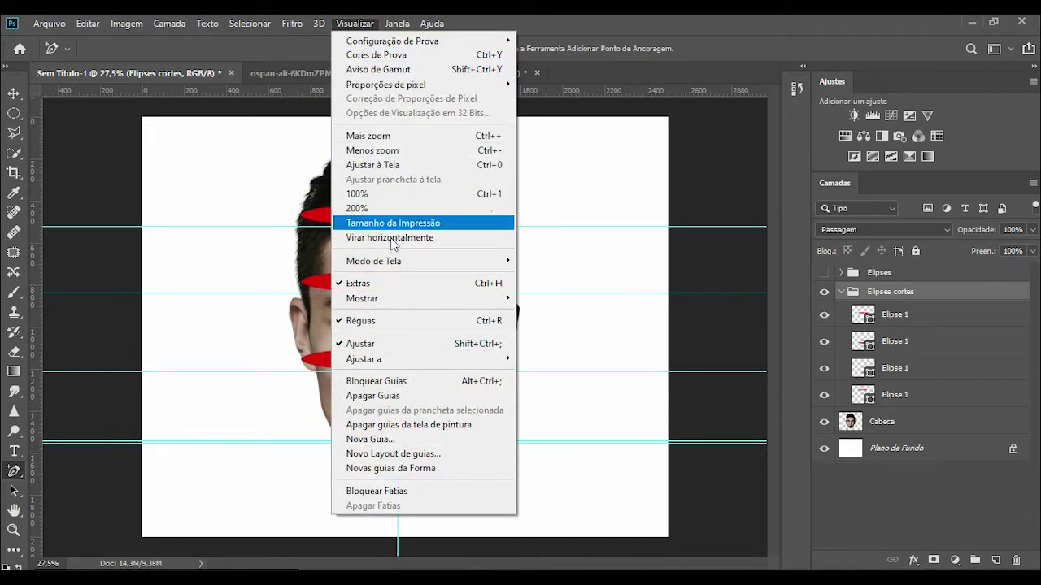
pyautogui.moveTo(480, 298)
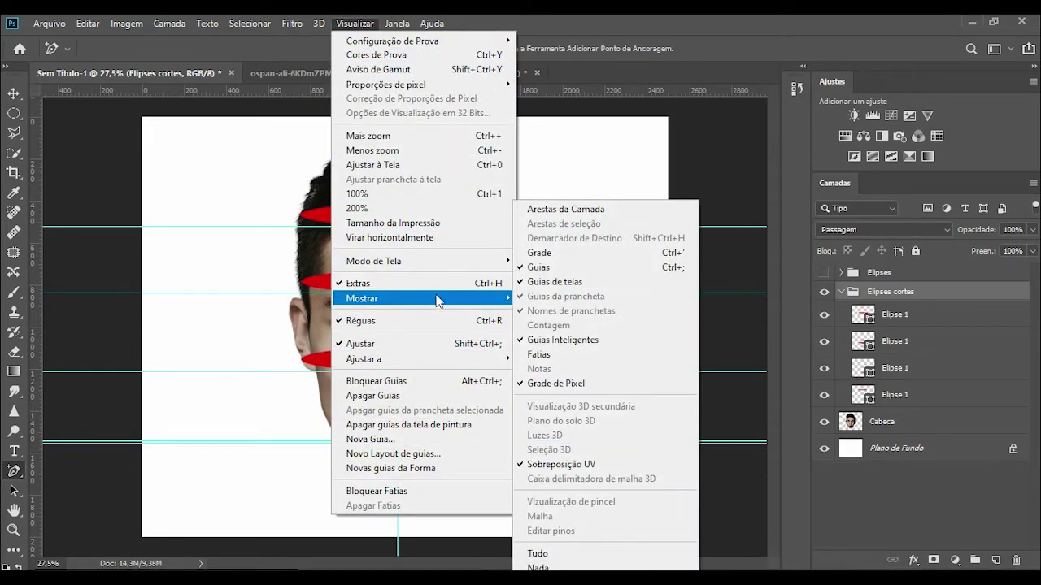
pyautogui.click(541, 269)
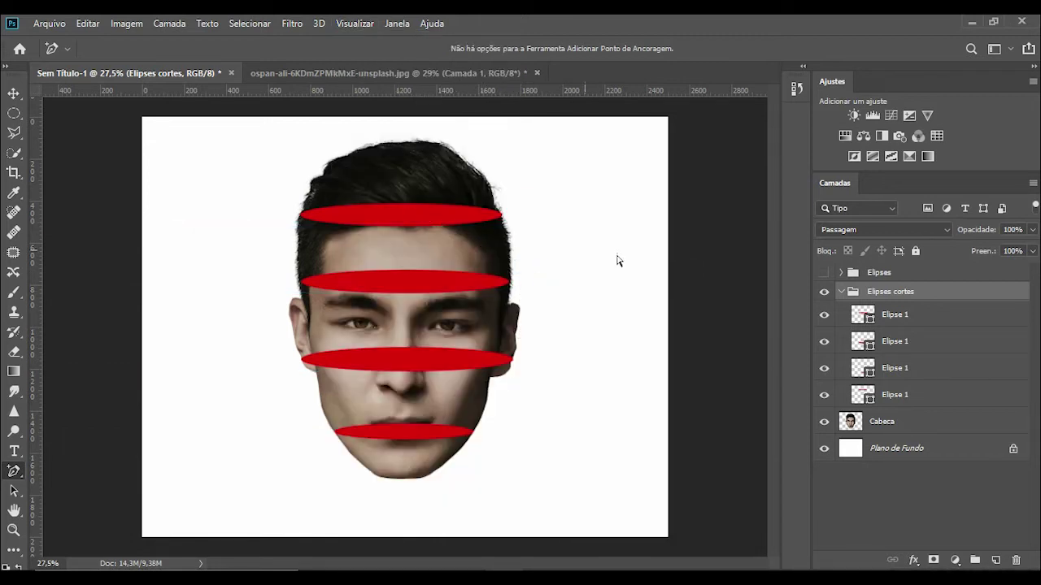
# - Raise the upper anchor point of the hairline ellipse in the Elipses cortes group to just above the hair
pyautogui.click(824, 314)
pyautogui.click(825, 314)
pyautogui.click(824, 396)
pyautogui.click(824, 396)
pyautogui.click(905, 397)
pyautogui.click(603, 283)
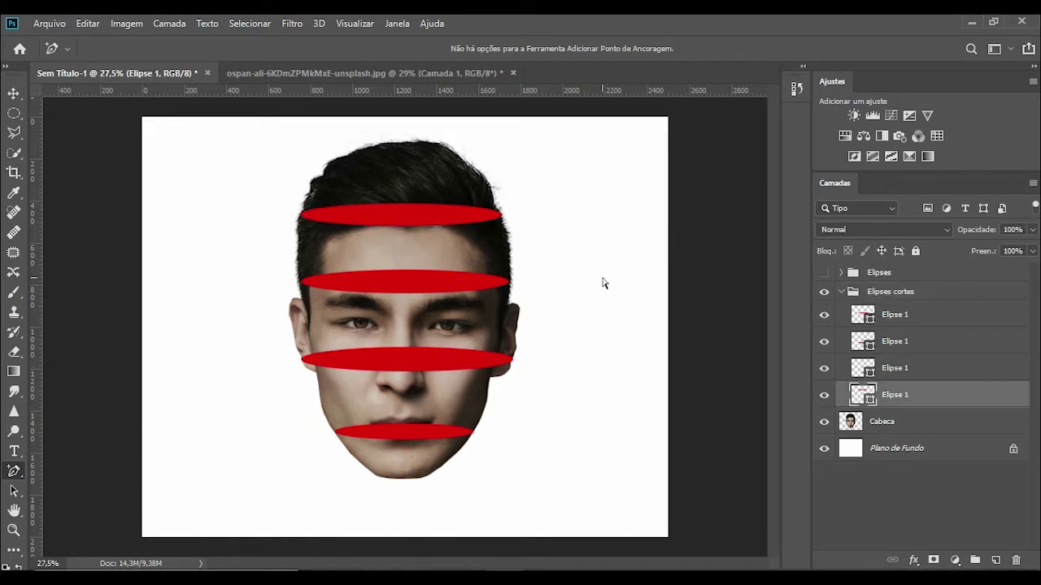
pyautogui.click(407, 214)
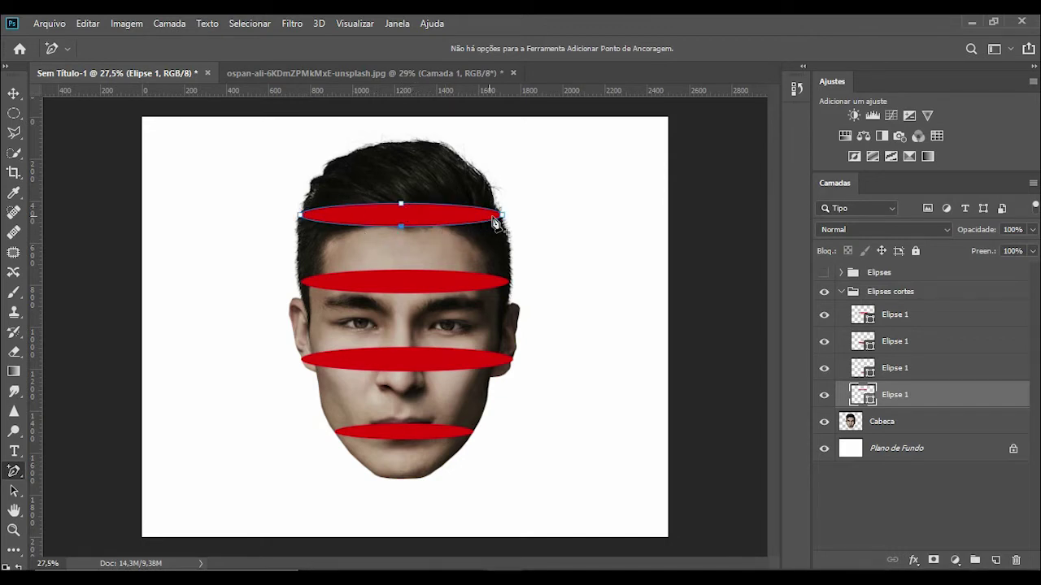
pyautogui.click(402, 204)
pyautogui.moveTo(404, 209); pyautogui.dragTo(405, 186)
pyautogui.moveTo(404, 151); pyautogui.dragTo(404, 132)
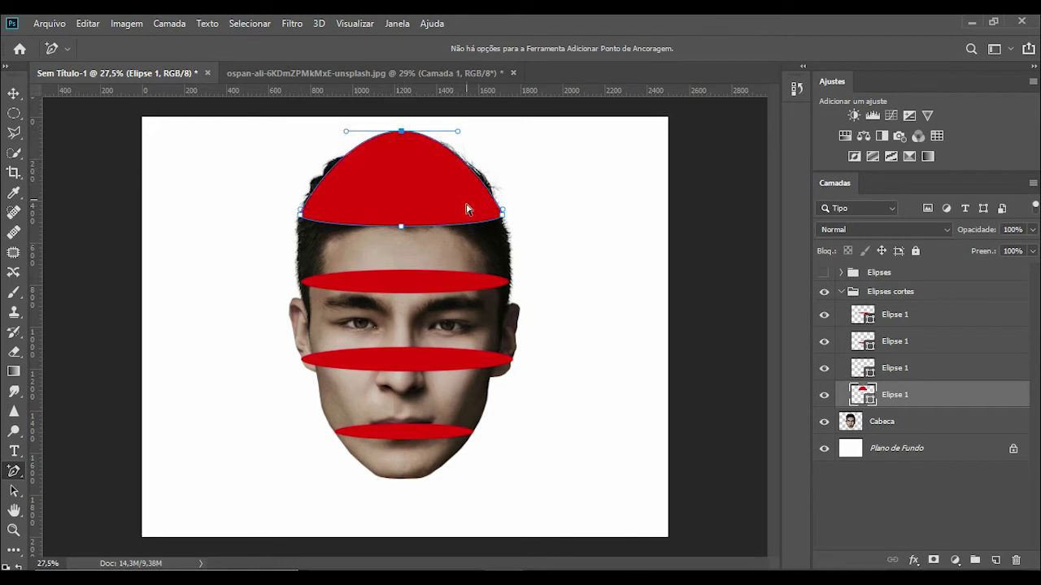
# - Lengthen both curve handles of the raised anchor point so the red shape covers all the hair
pyautogui.moveTo(459, 131); pyautogui.dragTo(498, 131)
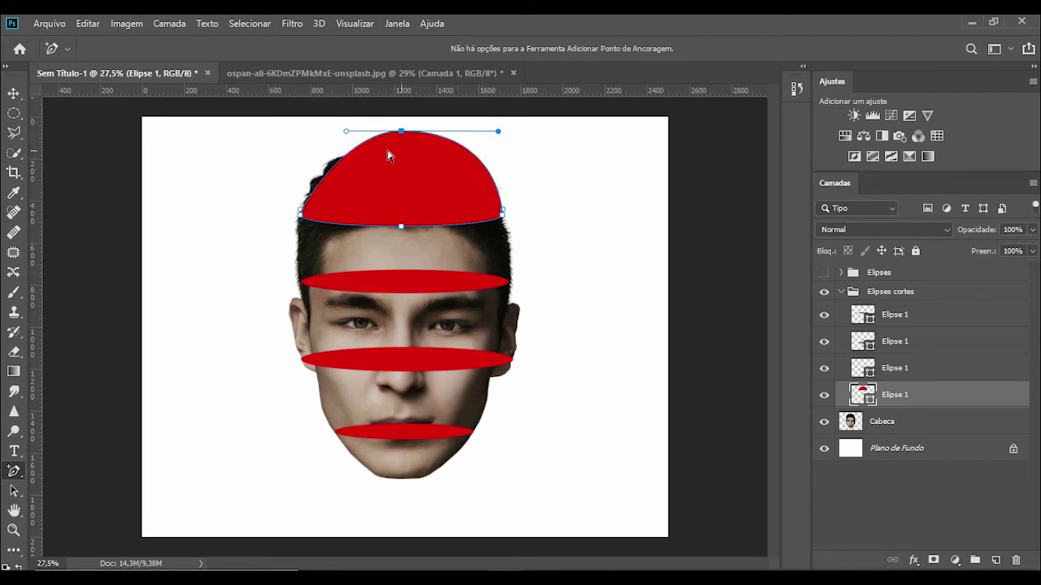
pyautogui.moveTo(347, 131); pyautogui.dragTo(296, 135)
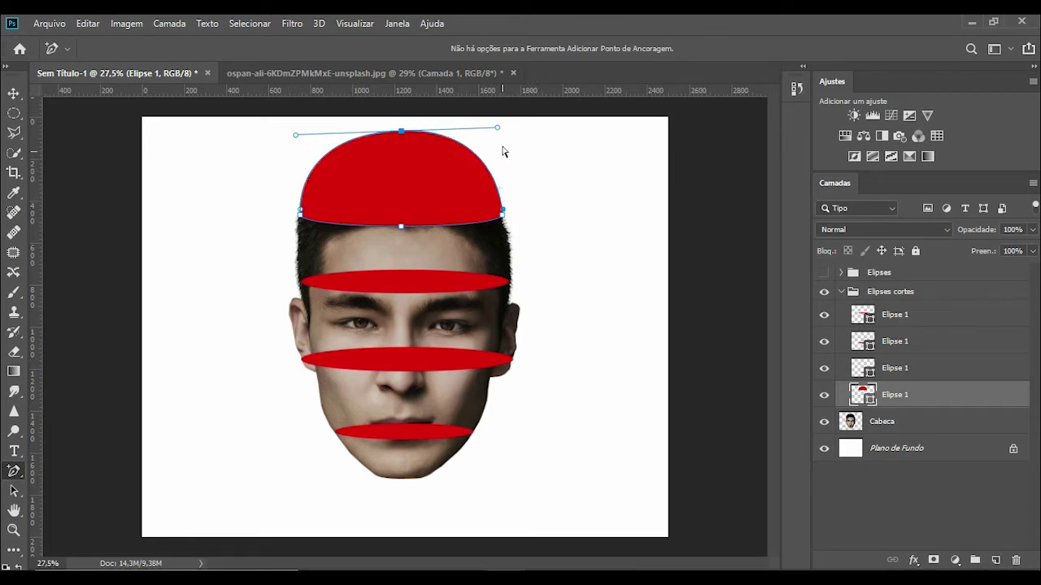
pyautogui.moveTo(498, 129); pyautogui.dragTo(515, 129)
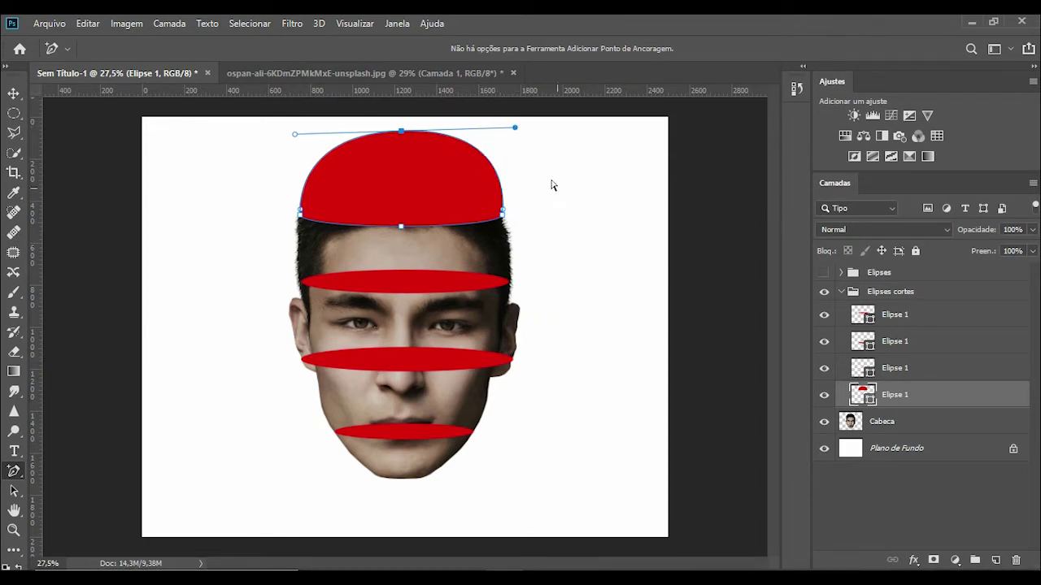
pyautogui.press('Escape')
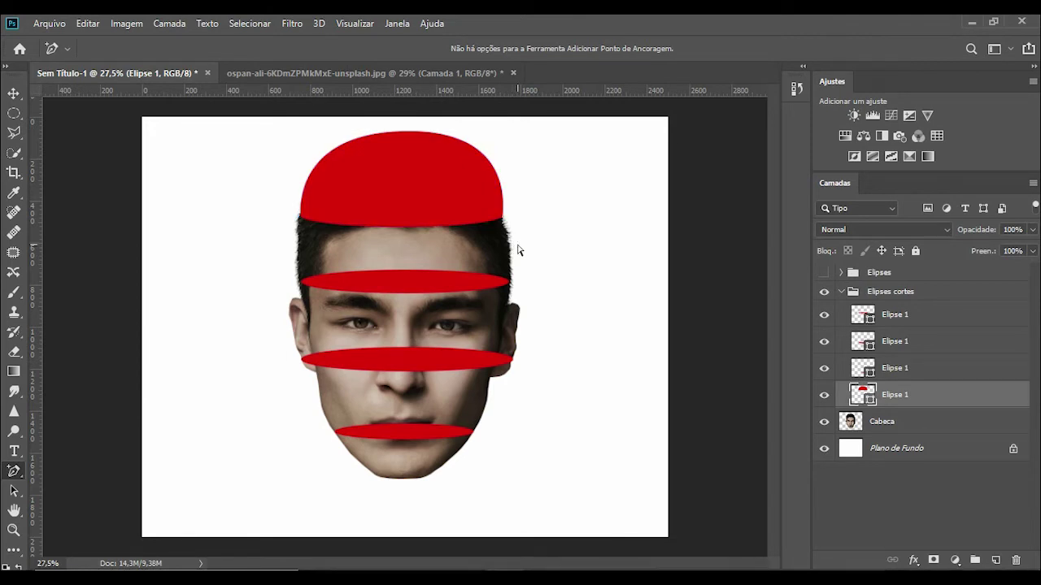
# - Duplicate the Cabeca layer and hide the lower copy as a backup
pyautogui.click(902, 424)
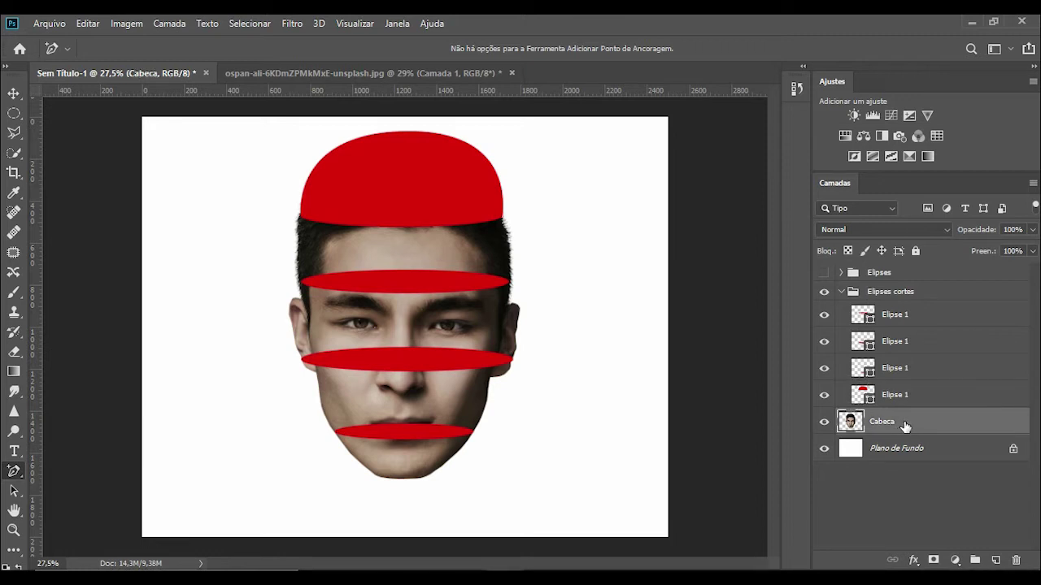
pyautogui.hotkey('ctrl', 'j')
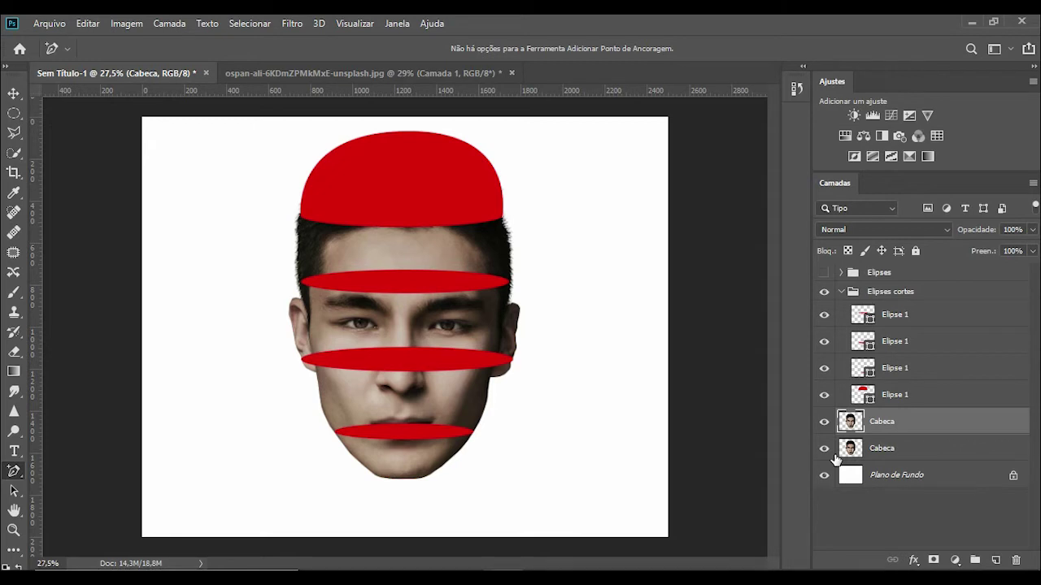
pyautogui.click(824, 450)
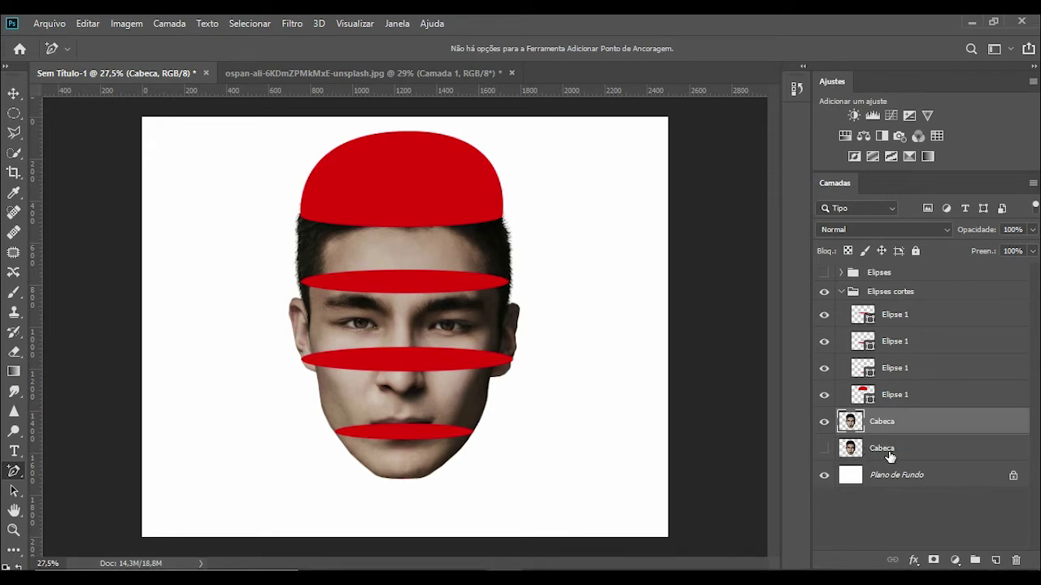
# - Load the red hair shape as a selection and cut that area of the visible Cabeca layer onto a new layer
pyautogui.click(916, 398)
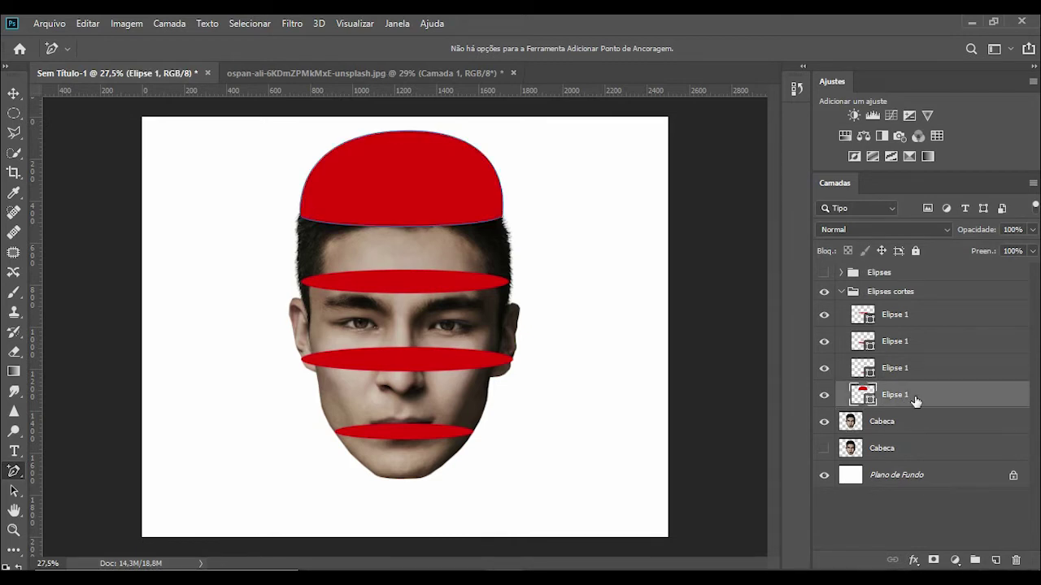
pyautogui.keyDown('ctrl'); pyautogui.click(862, 395); pyautogui.keyUp('ctrl')
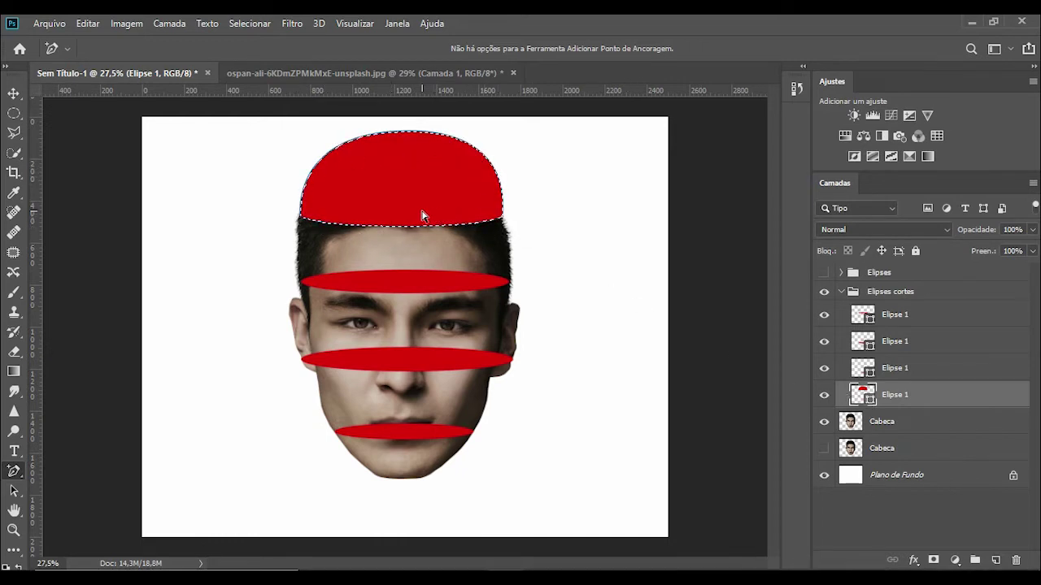
pyautogui.click(902, 422)
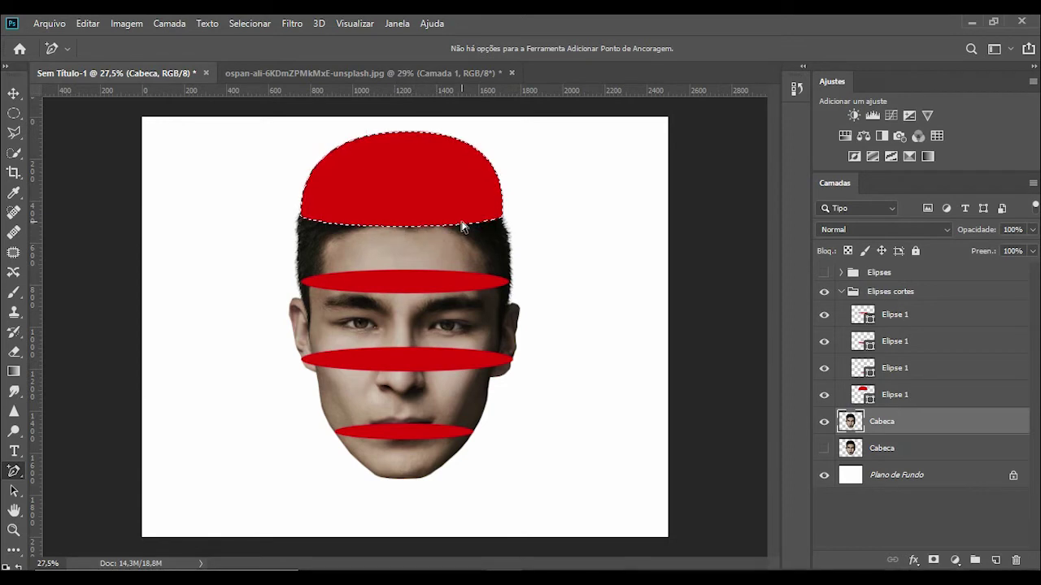
pyautogui.hotkey('ctrl', 'd')
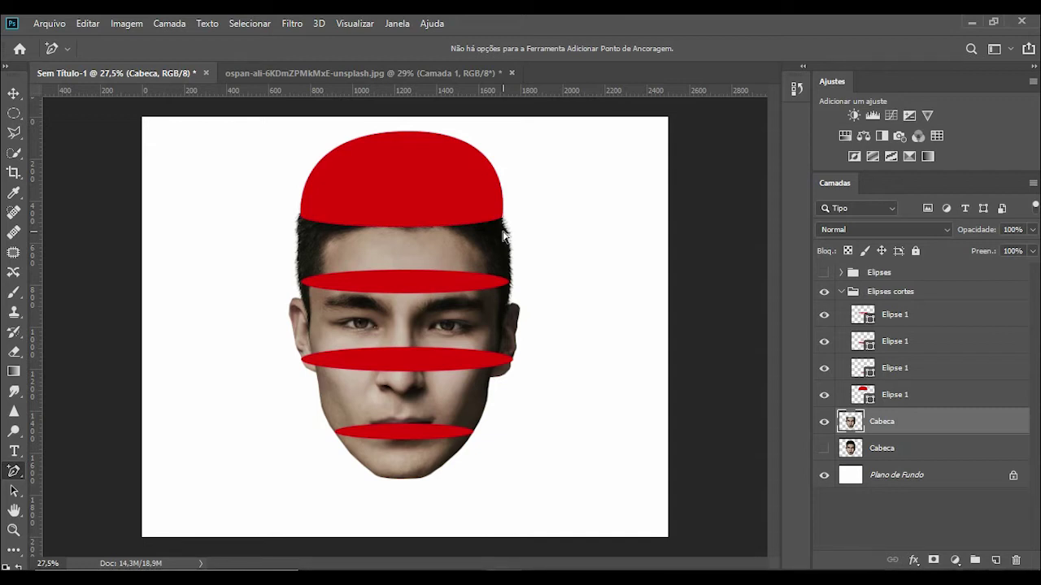
pyautogui.hotkey('ctrl', 'j')
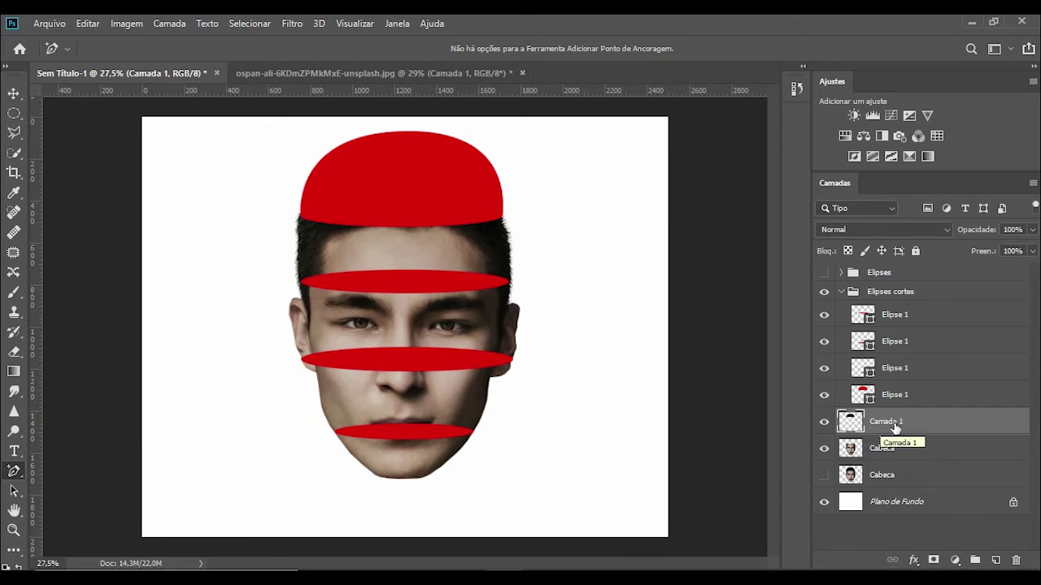
# - Rename the new hair layer "cabelo" and hide the red shape covering the hair
pyautogui.doubleClick(892, 422)
pyautogui.write('cabelo')
pyautogui.press('Return')
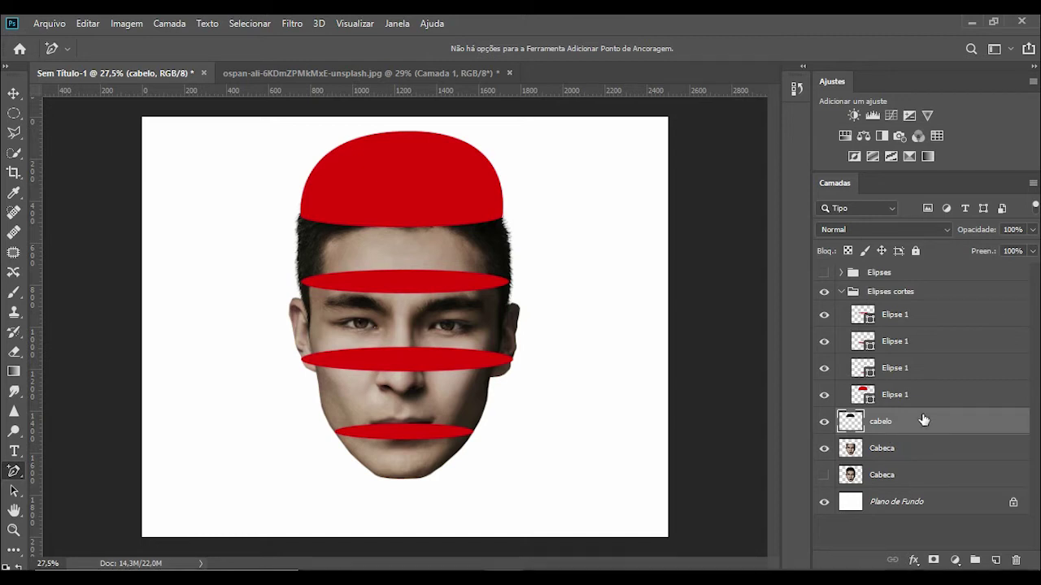
pyautogui.click(824, 395)
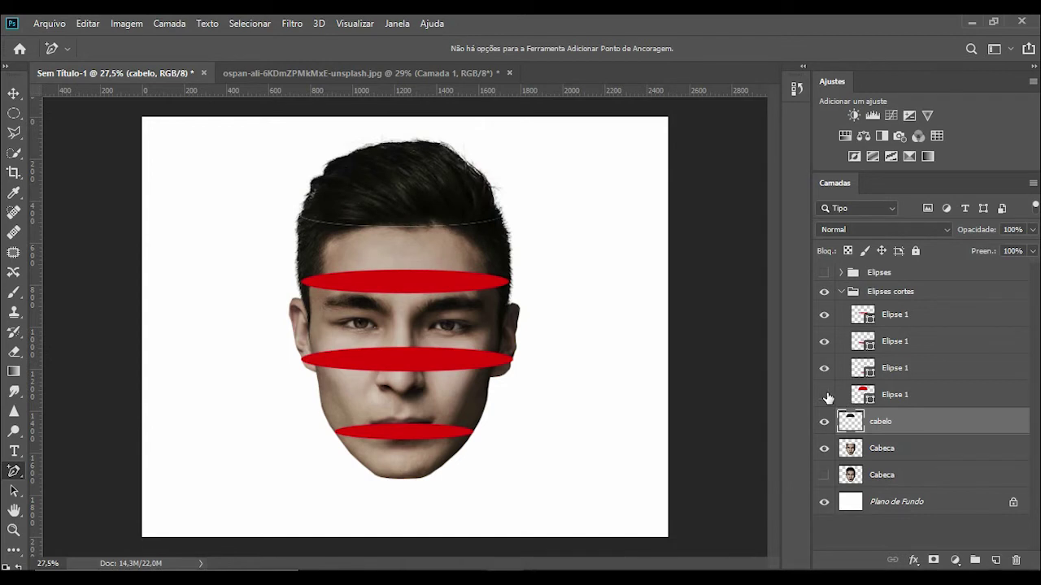
# - Raise the upper anchor point of the ellipse crossing the forehead to the crown and lengthen both curve handles to cover the forehead and hair
pyautogui.click(823, 369)
pyautogui.click(824, 370)
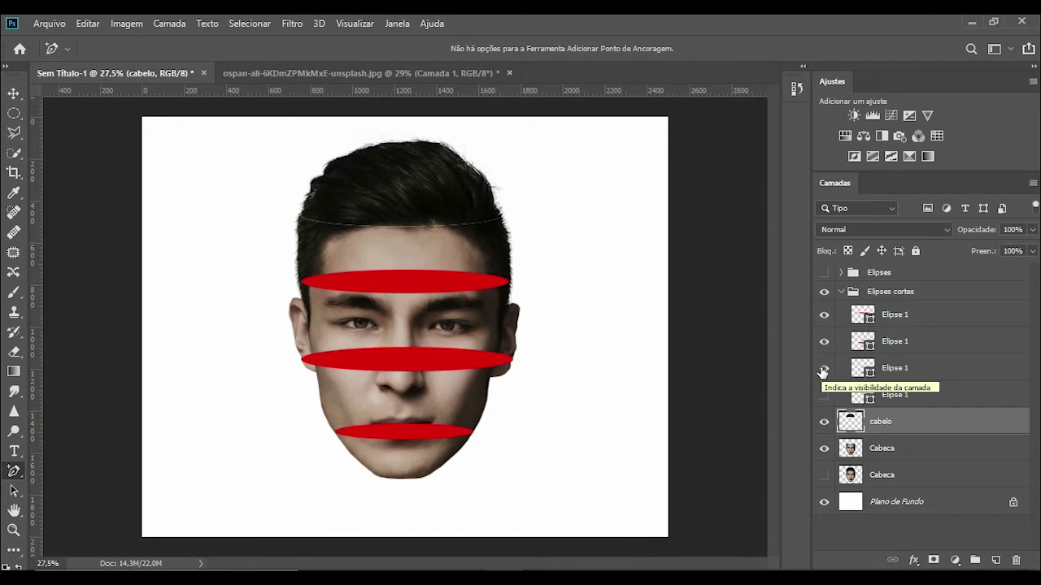
pyautogui.click(824, 370)
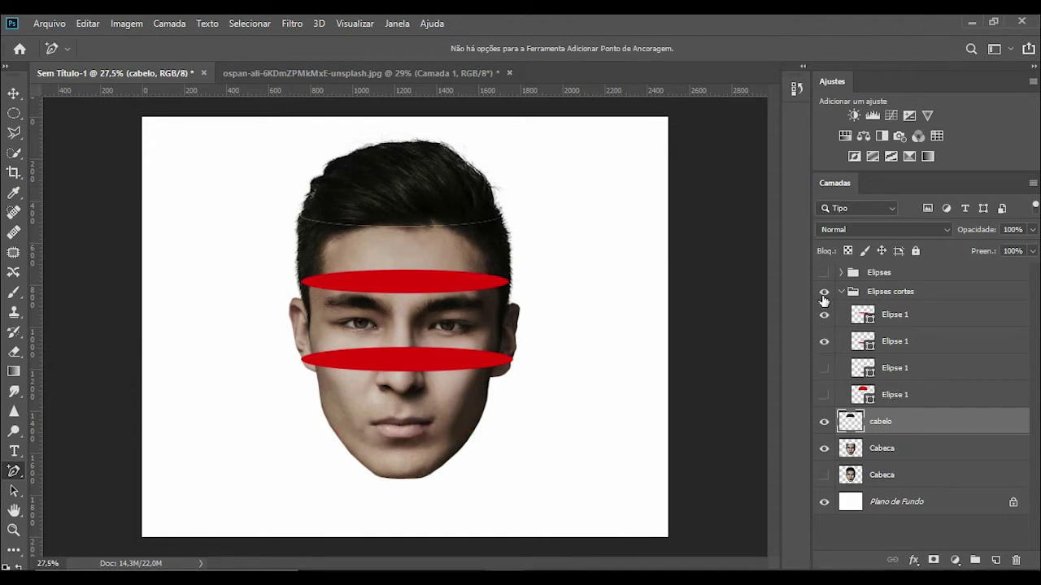
pyautogui.click(824, 369)
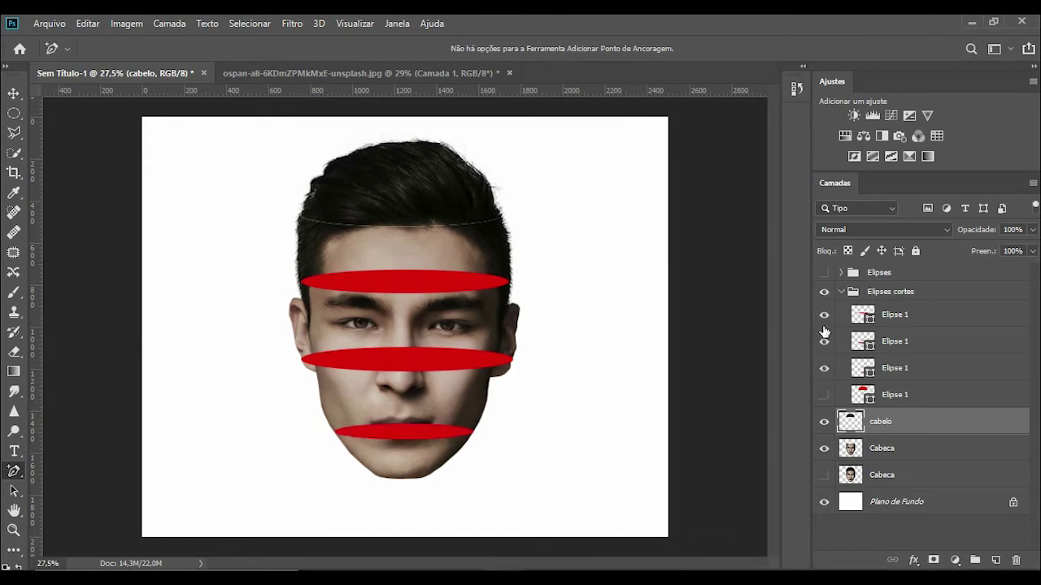
pyautogui.click(823, 315)
pyautogui.click(824, 315)
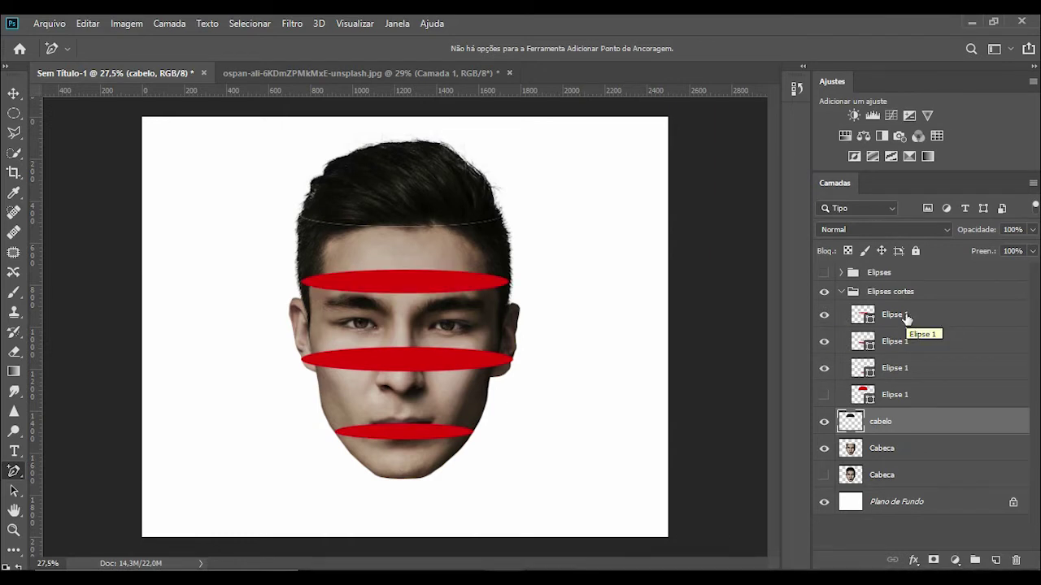
pyautogui.click(859, 319)
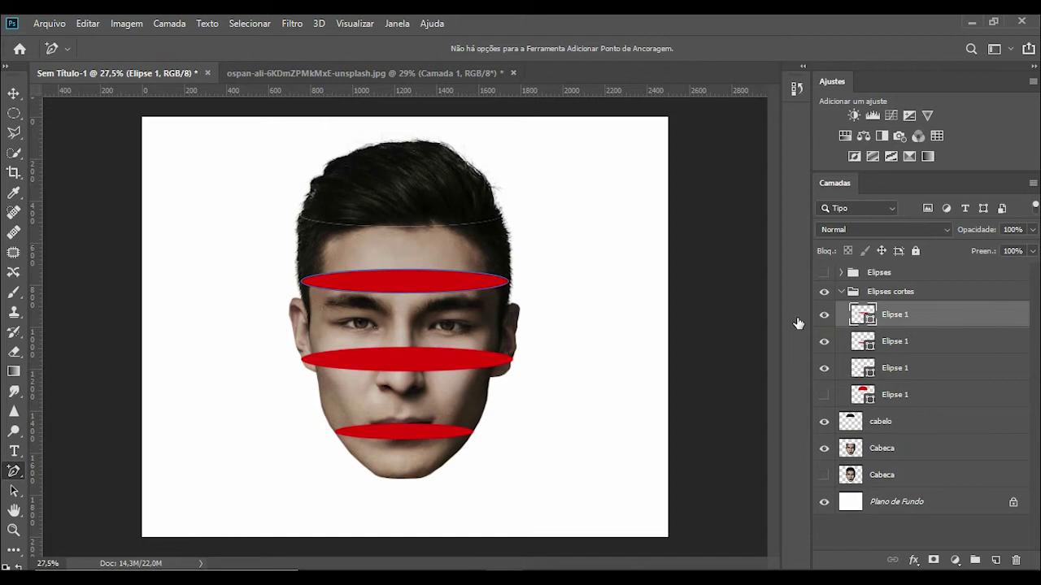
pyautogui.click(570, 307)
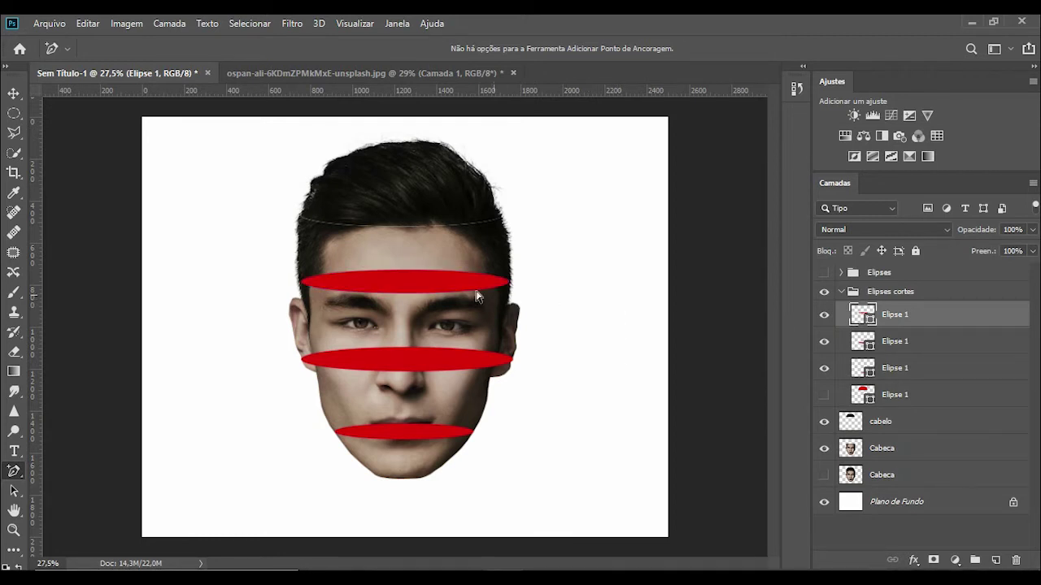
pyautogui.click(401, 284)
pyautogui.moveTo(407, 274); pyautogui.dragTo(568, 141)
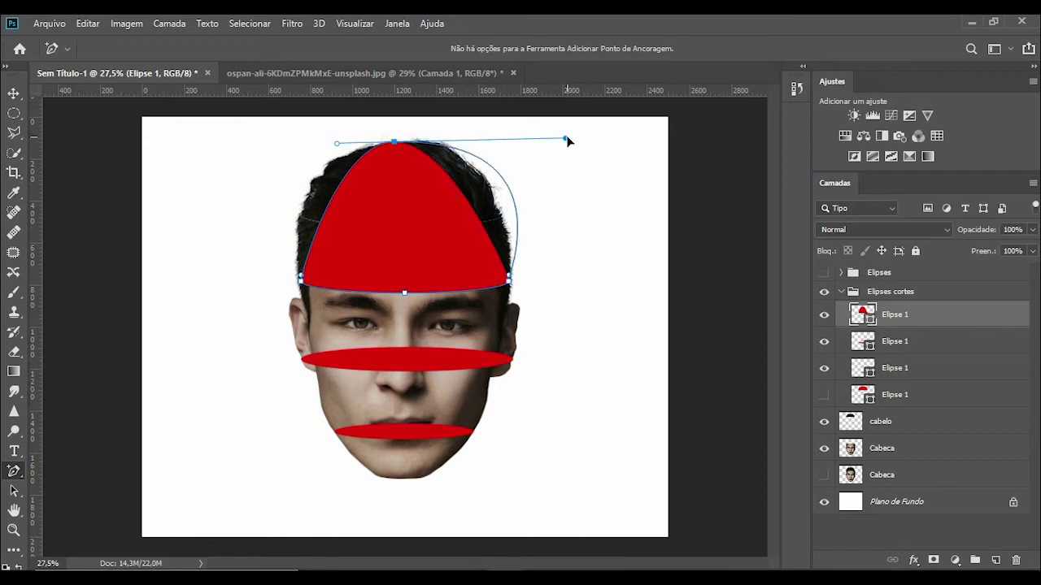
pyautogui.moveTo(337, 143); pyautogui.dragTo(226, 151)
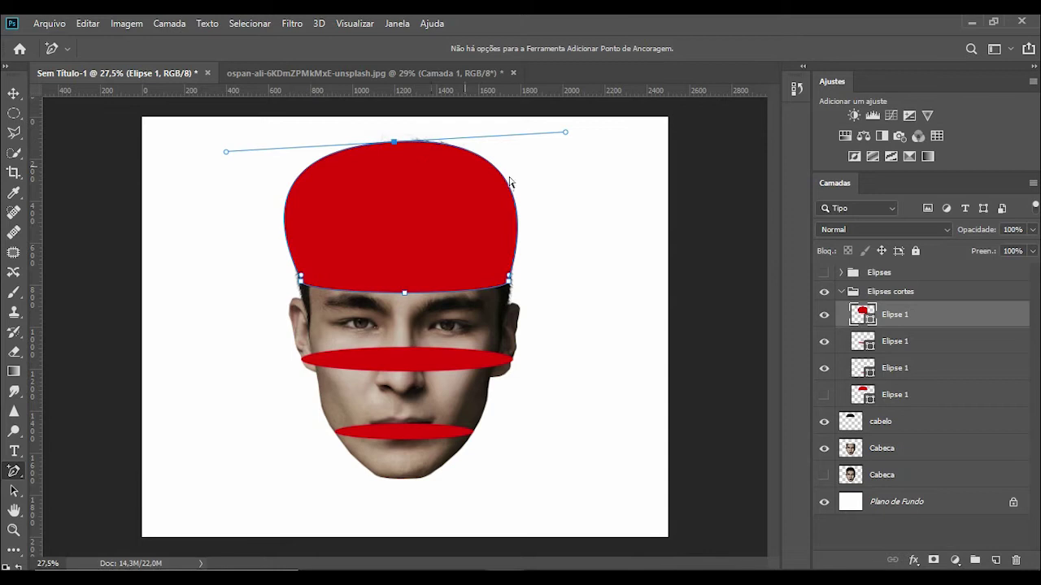
pyautogui.click(582, 313)
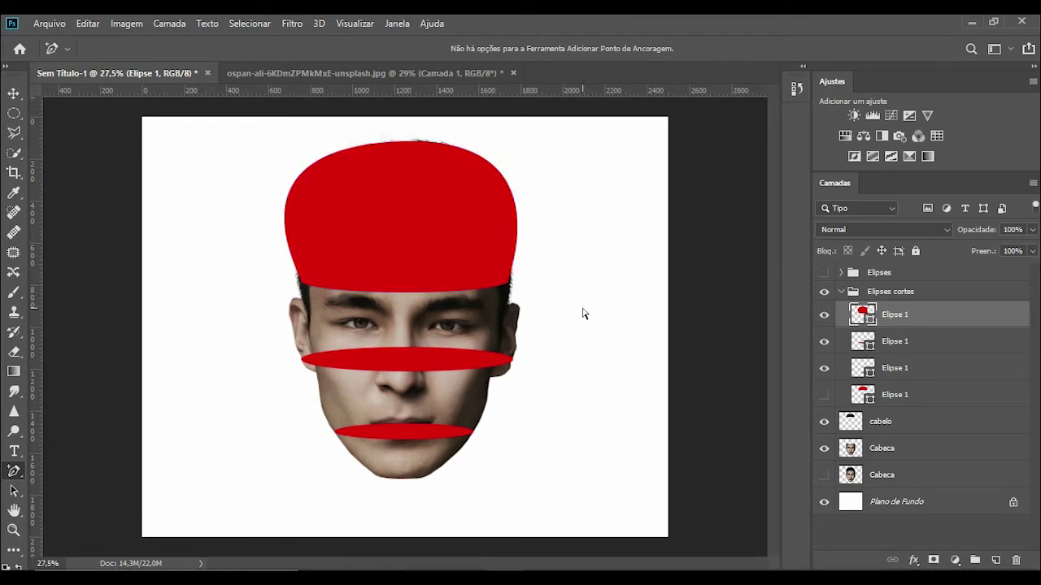
# - Load the red forehead shape as a selection and cut that area of the visible Cabeca layer onto a new layer
pyautogui.keyDown('ctrl'); pyautogui.click(856, 317); pyautogui.keyUp('ctrl')
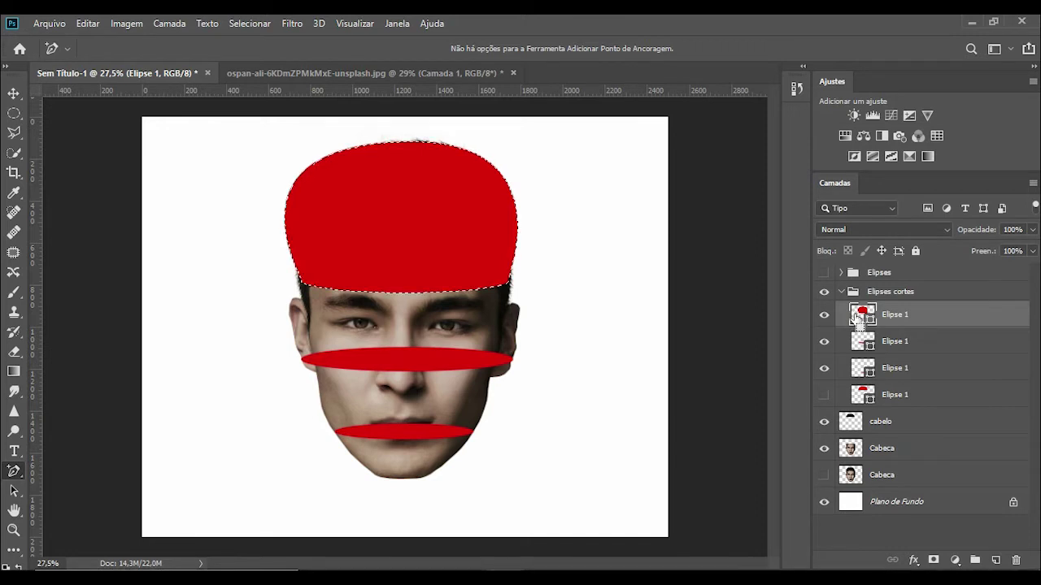
pyautogui.click(904, 452)
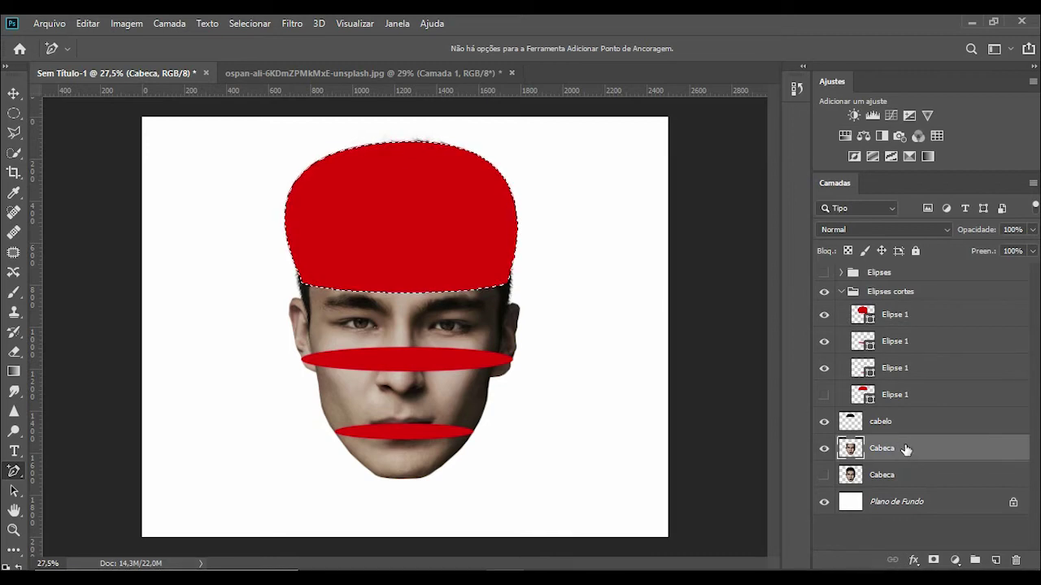
pyautogui.hotkey('ctrl', 'd')
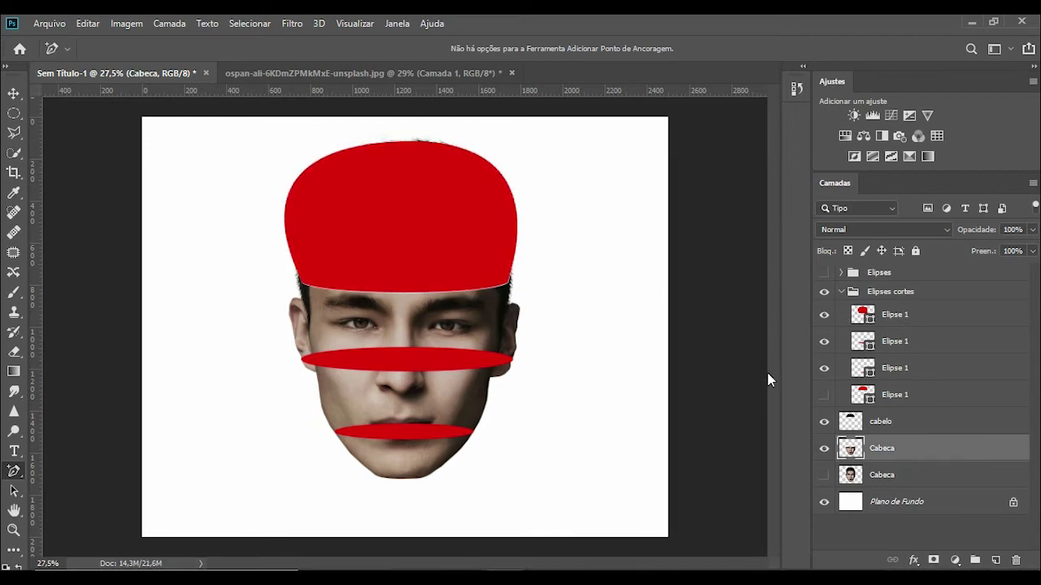
pyautogui.hotkey('ctrl', 'j')
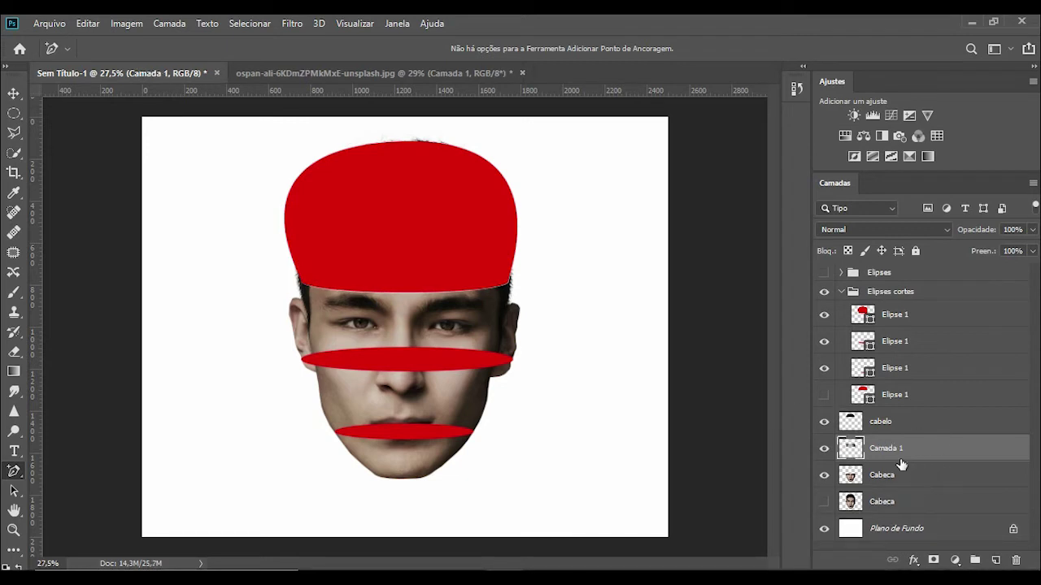
# - Rename the new forehead layer "testa" and hide the red shape covering the forehead
pyautogui.doubleClick(886, 448)
pyautogui.write('testa')
pyautogui.press('Return')
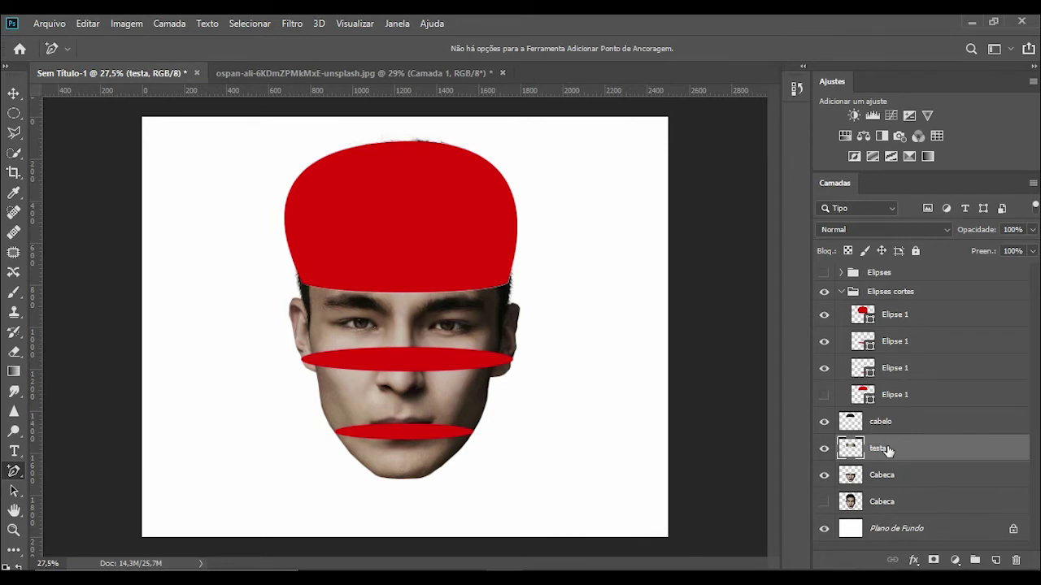
pyautogui.click(824, 316)
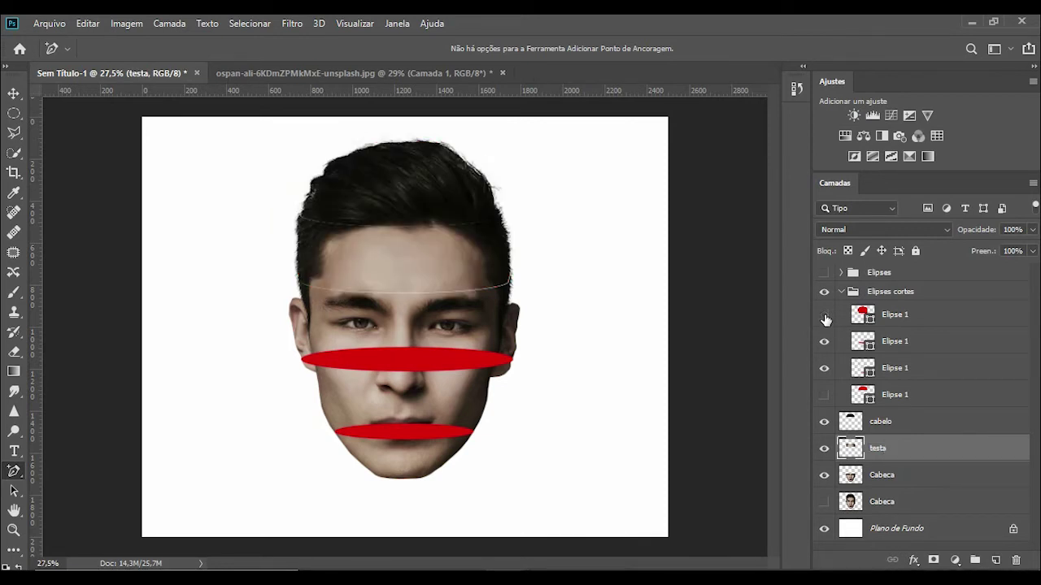
# - Raise the upper anchor point of the ellipse across the nose into the hair and lengthen both curve handles beyond the sides of the head
pyautogui.click(825, 344)
pyautogui.click(826, 346)
pyautogui.click(940, 345)
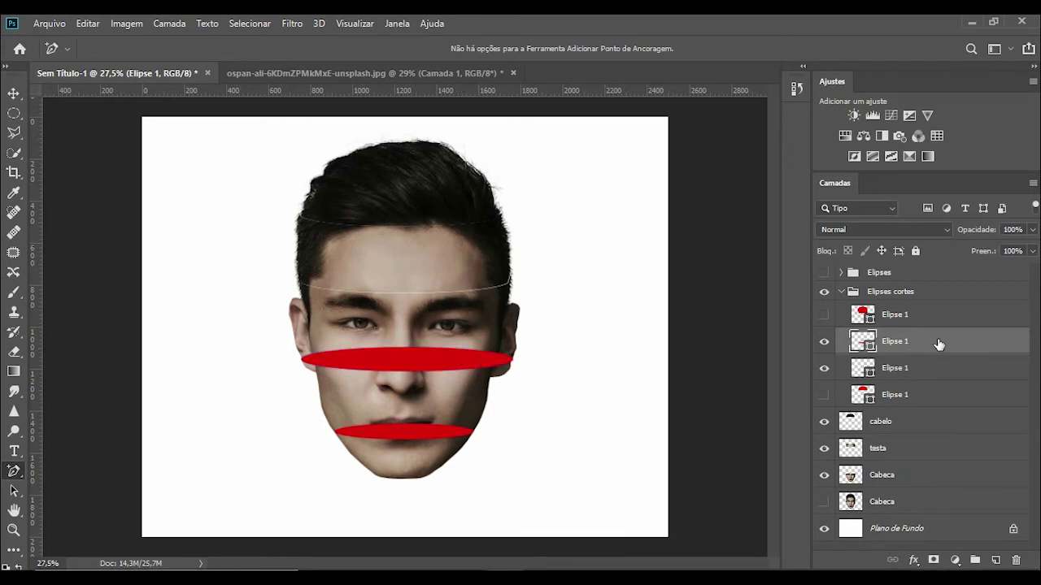
pyautogui.click(925, 370)
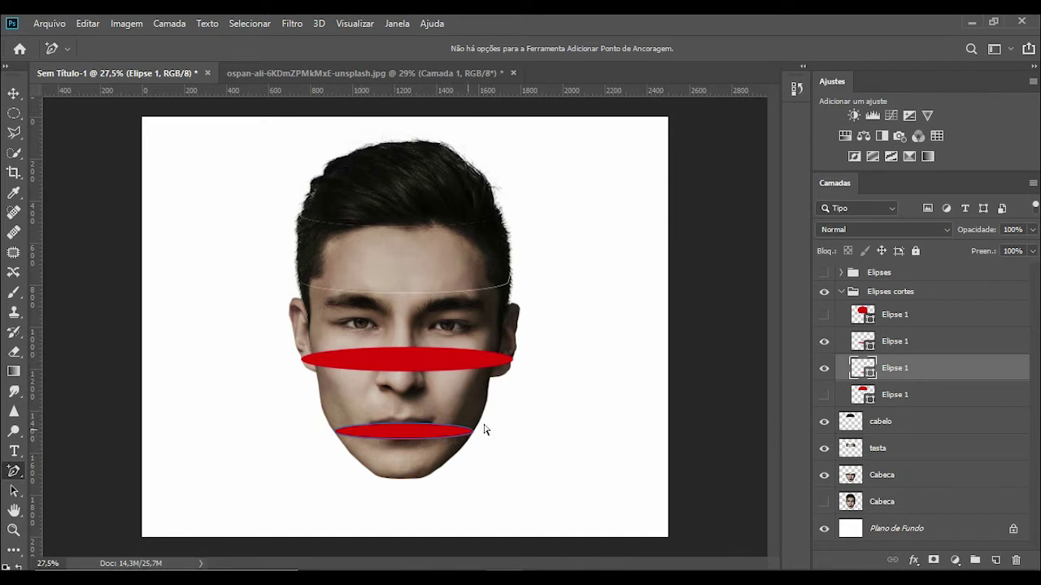
pyautogui.click(942, 347)
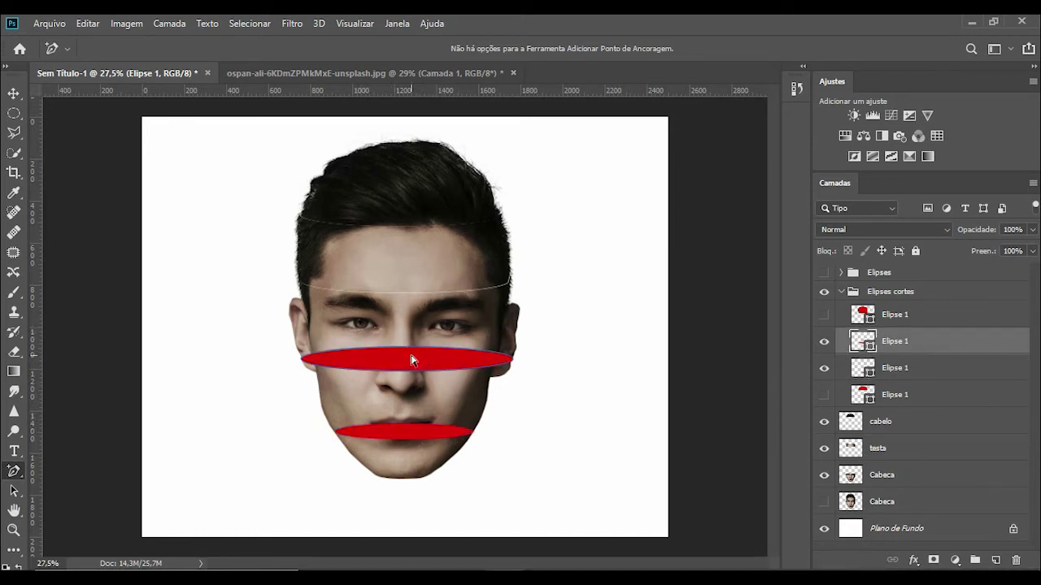
pyautogui.click(595, 358)
pyautogui.click(409, 360)
pyautogui.moveTo(409, 349); pyautogui.dragTo(404, 176)
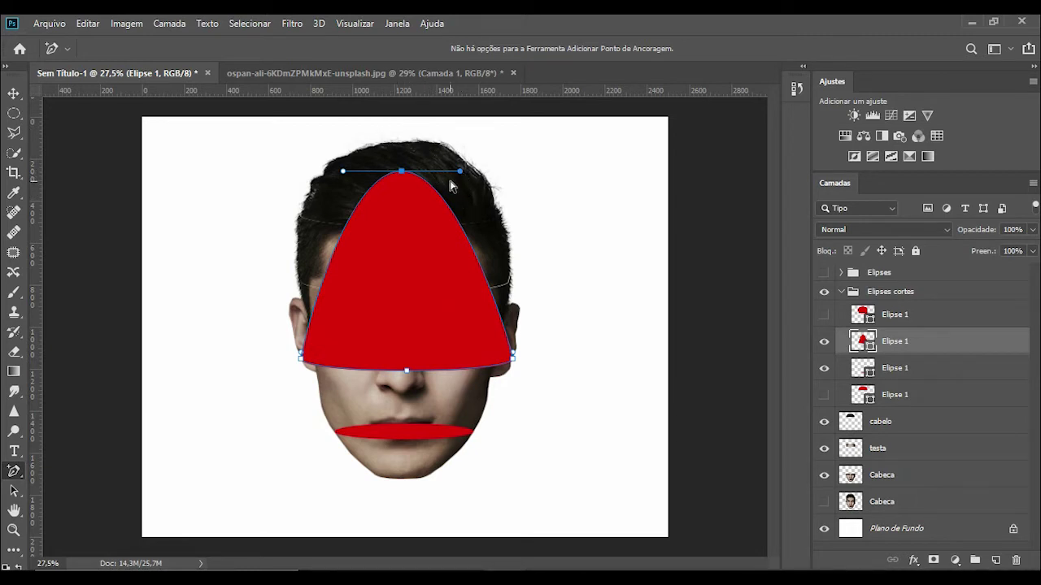
pyautogui.moveTo(460, 172); pyautogui.dragTo(585, 175)
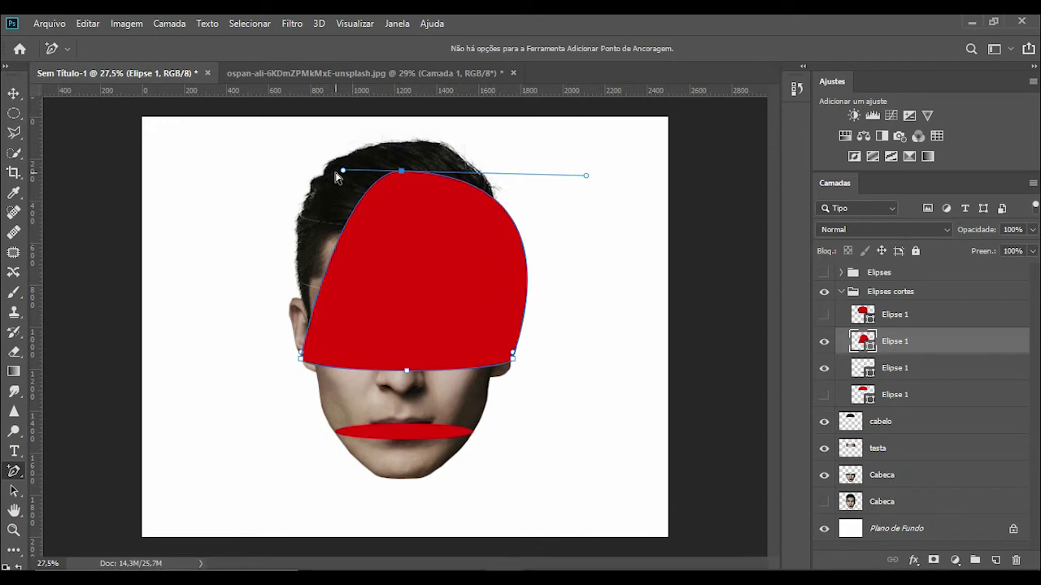
pyautogui.moveTo(343, 172); pyautogui.dragTo(218, 180)
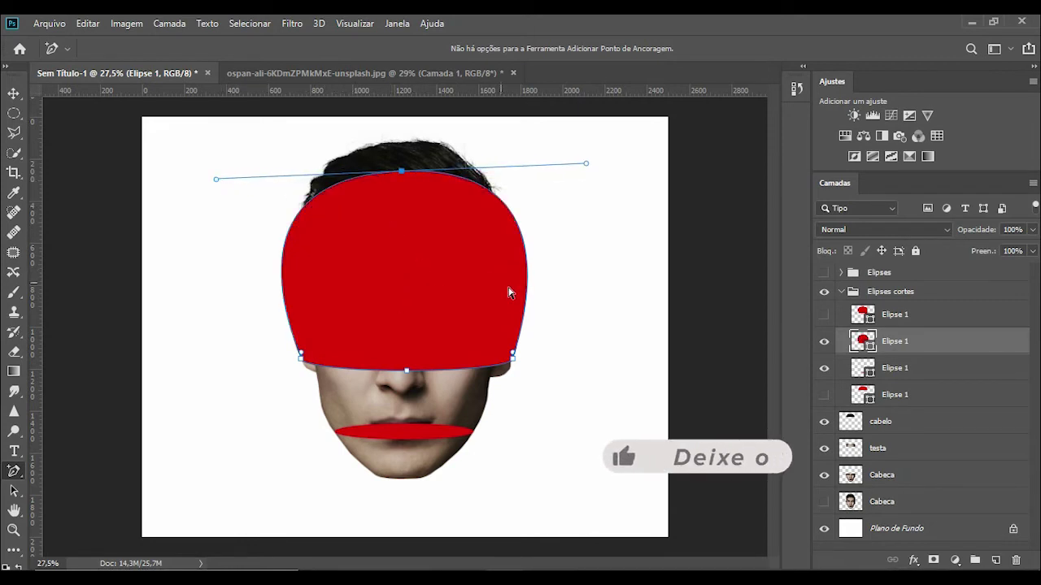
pyautogui.press('Return')
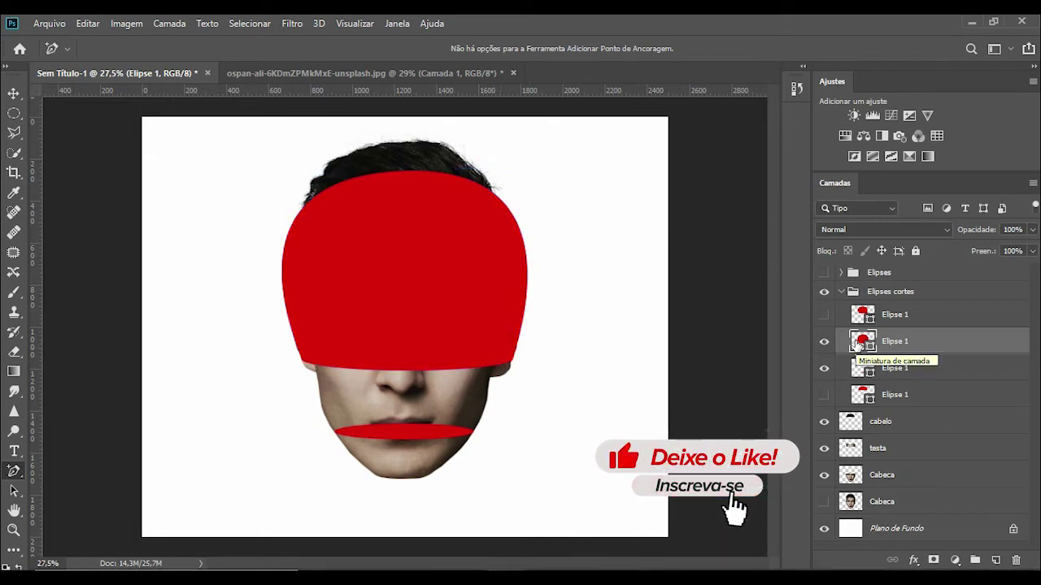
# - Load the red nose shape as a selection and cut that area of the visible Cabeca layer onto a new layer
pyautogui.keyDown('ctrl'); pyautogui.click(858, 345); pyautogui.keyUp('ctrl')
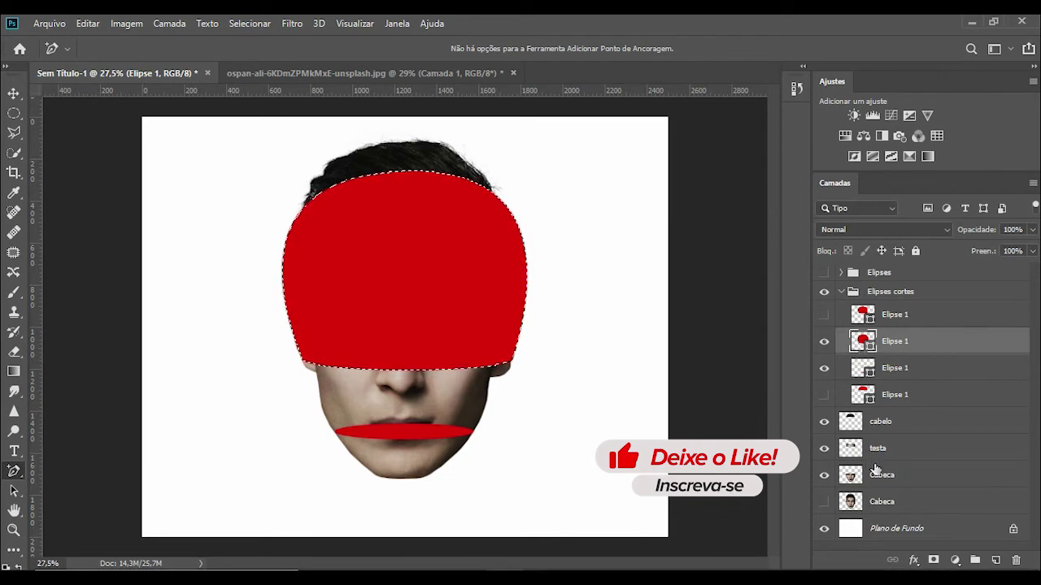
pyautogui.click(901, 478)
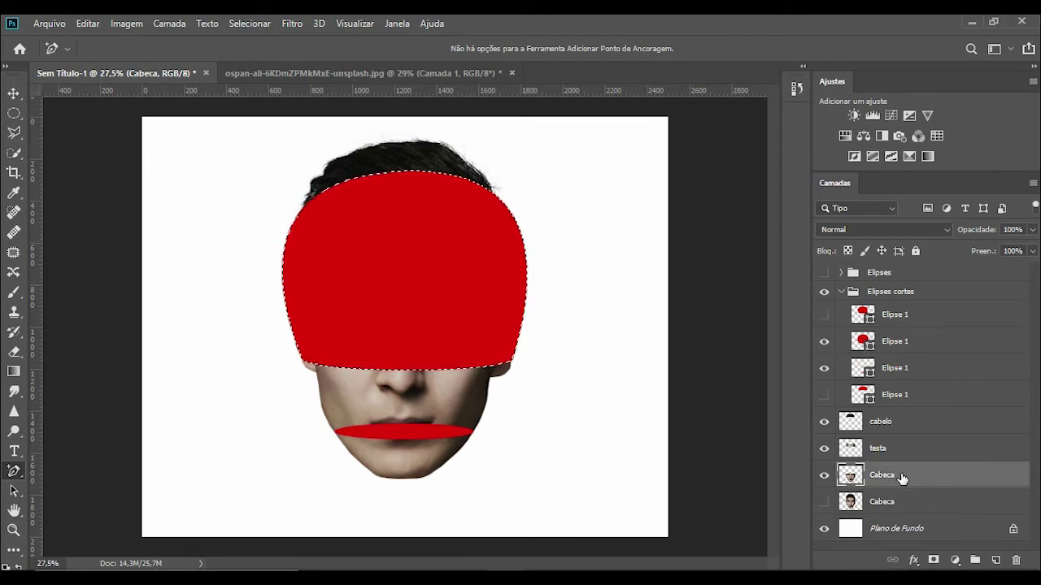
pyautogui.hotkey('ctrl', 'd')
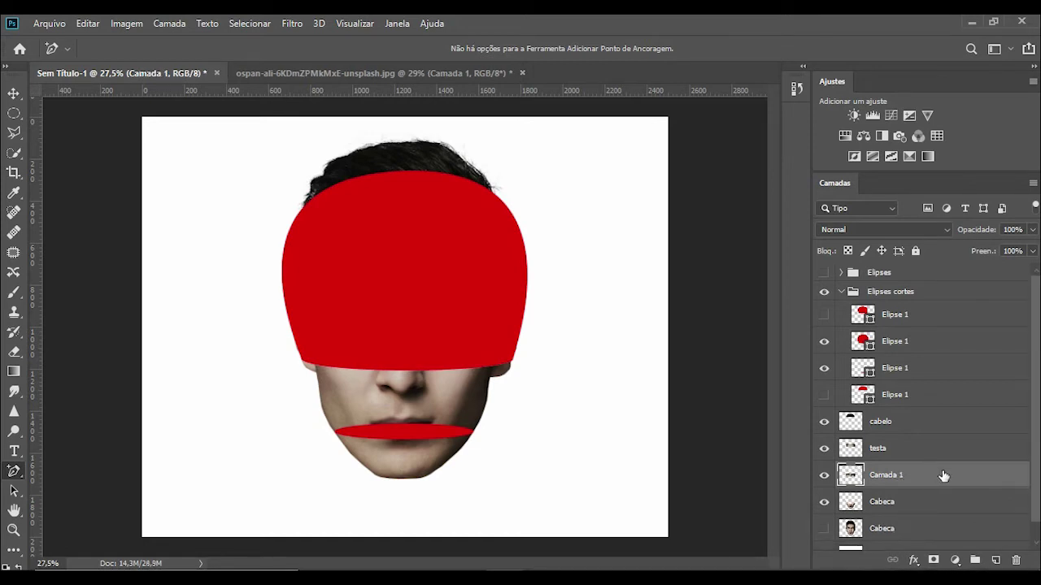
# - Rename the new layer with the eyes and nose "nariz" and hide the red shape used for that cut
pyautogui.doubleClick(890, 475)
pyautogui.write('nariz')
pyautogui.press('Return')
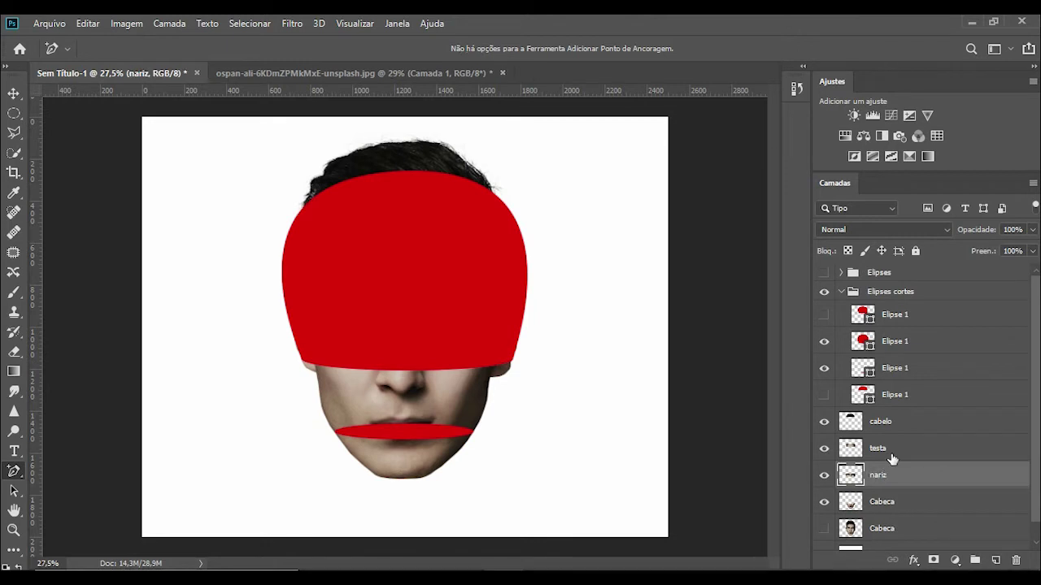
pyautogui.click(825, 342)
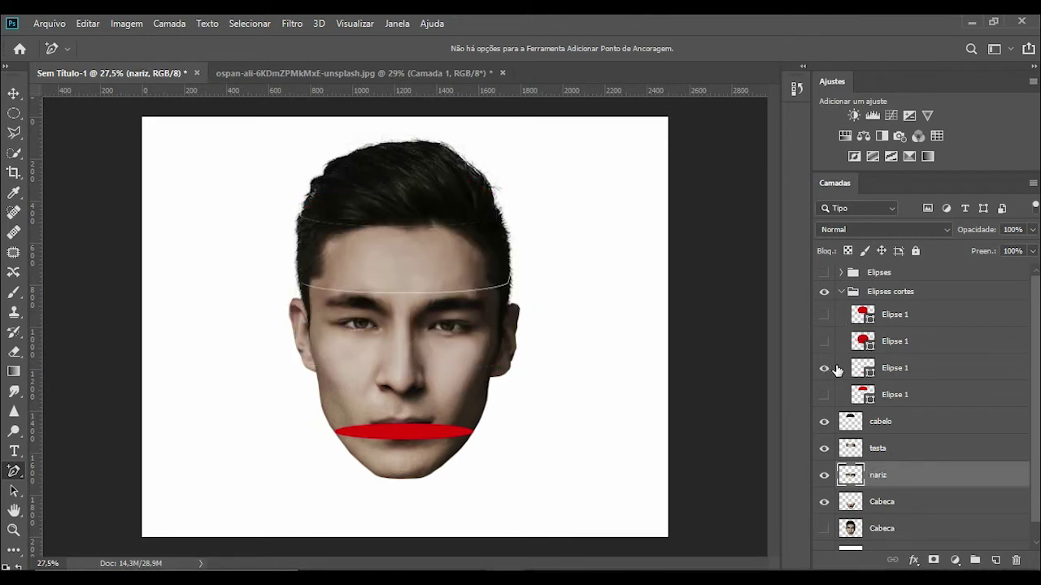
# - Raise the mouth ellipse's upper anchor point to eyebrow height and lengthen both curve handles so the shape spans the lower face's full width
pyautogui.click(930, 370)
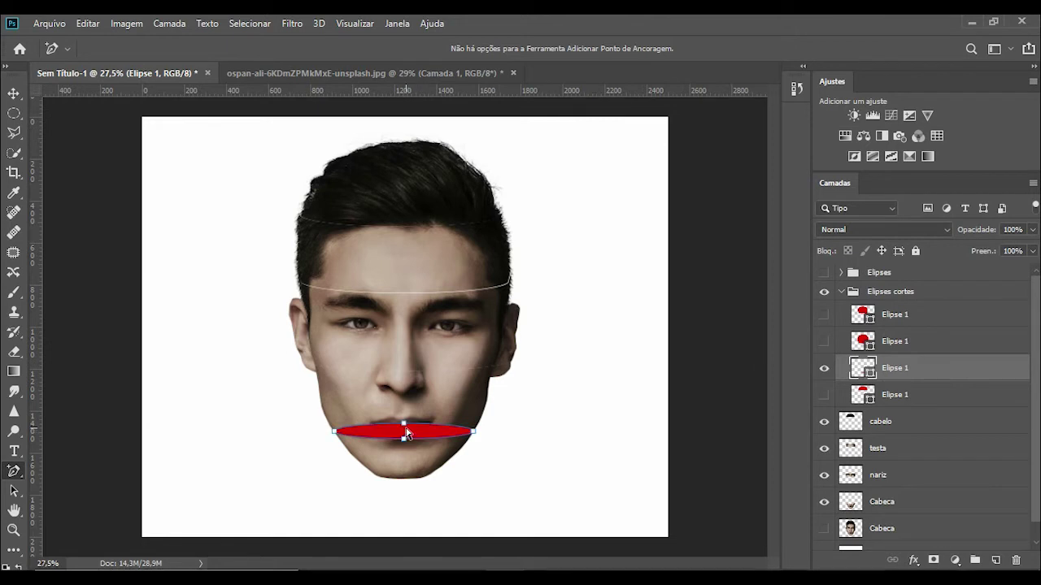
pyautogui.moveTo(404, 424); pyautogui.dragTo(615, 298)
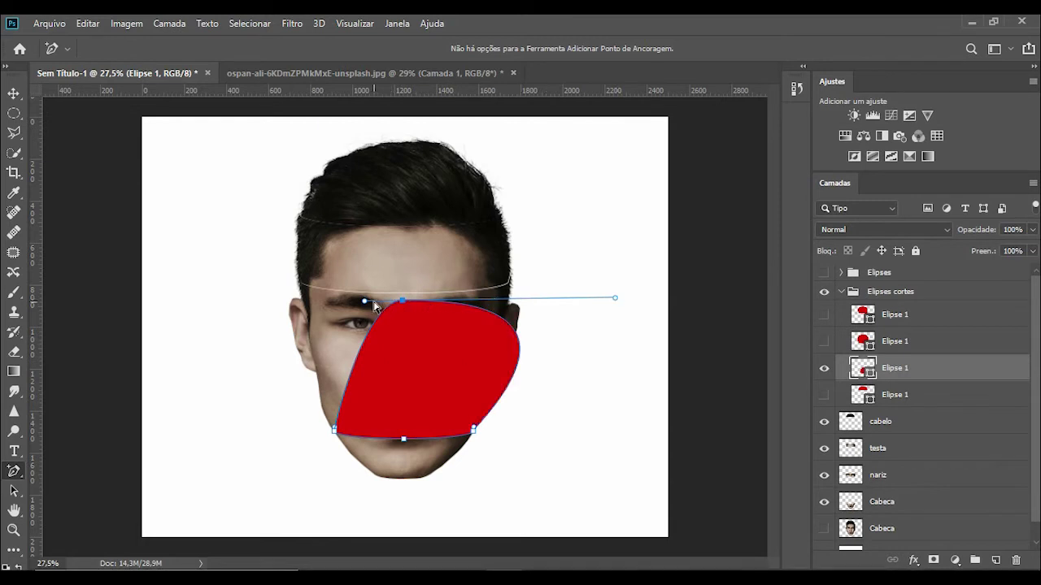
pyautogui.press('Return')
pyautogui.hotkey('ctrl', 'z')
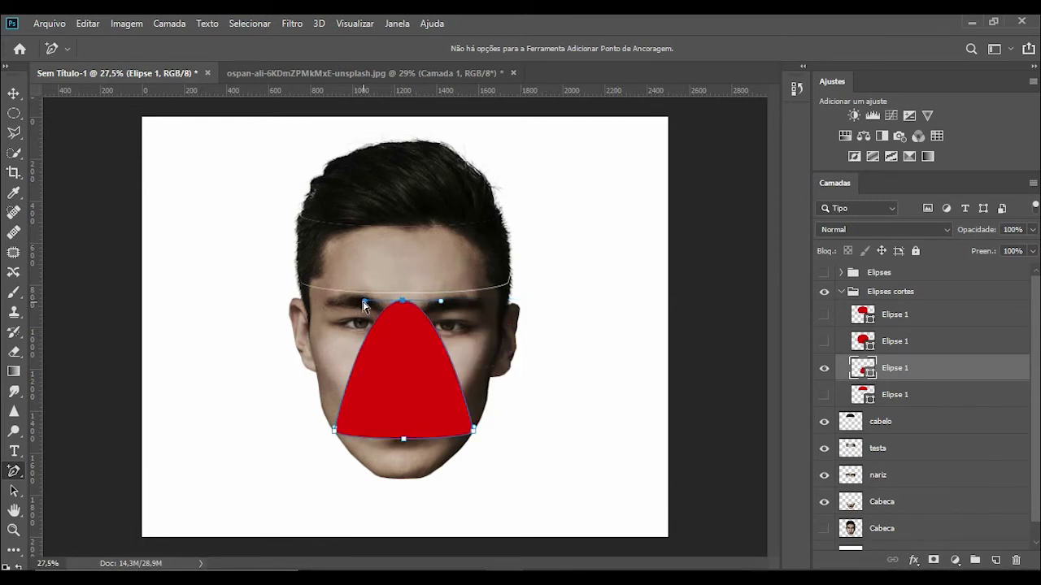
pyautogui.moveTo(364, 302); pyautogui.dragTo(198, 301)
pyautogui.moveTo(440, 302); pyautogui.dragTo(627, 295)
pyautogui.press('Return')
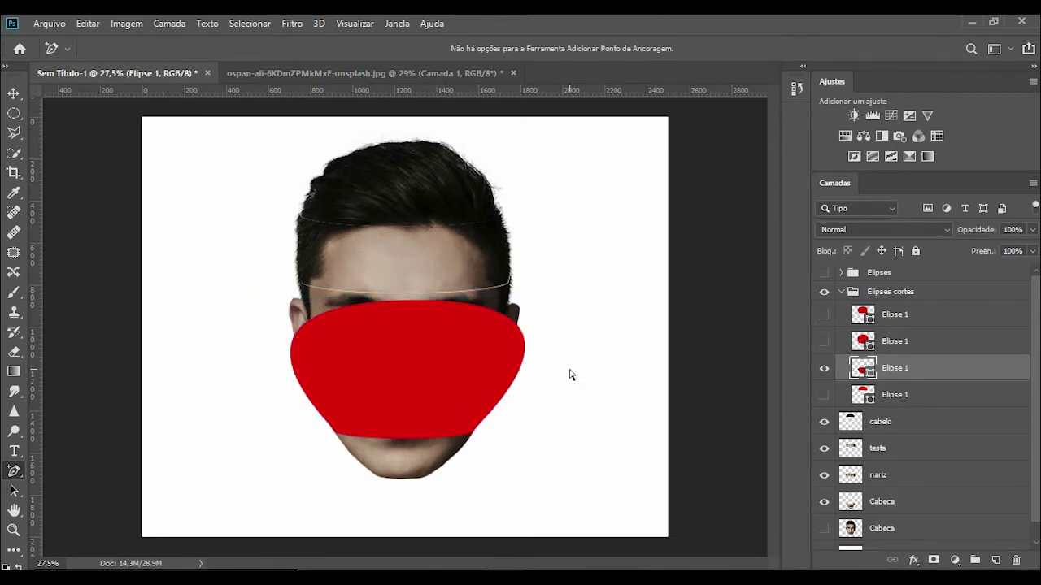
# - Load the red mouth shape as a selection and cut that area of the visible Cabeca layer onto a new layer
pyautogui.keyDown('ctrl'); pyautogui.click(855, 367); pyautogui.keyUp('ctrl')
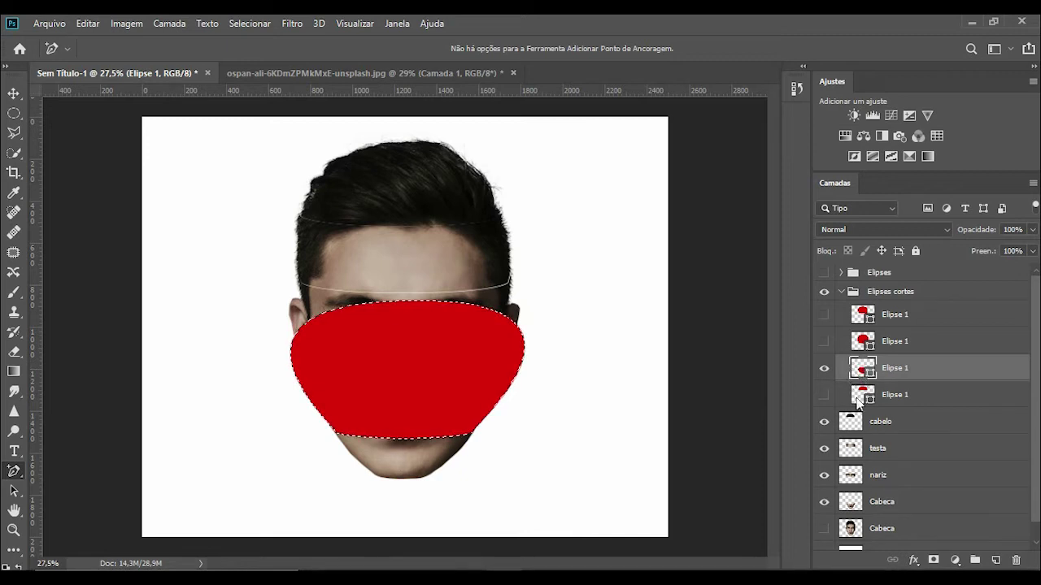
pyautogui.click(915, 503)
pyautogui.press('Delete')
pyautogui.hotkey('ctrl', 'd')
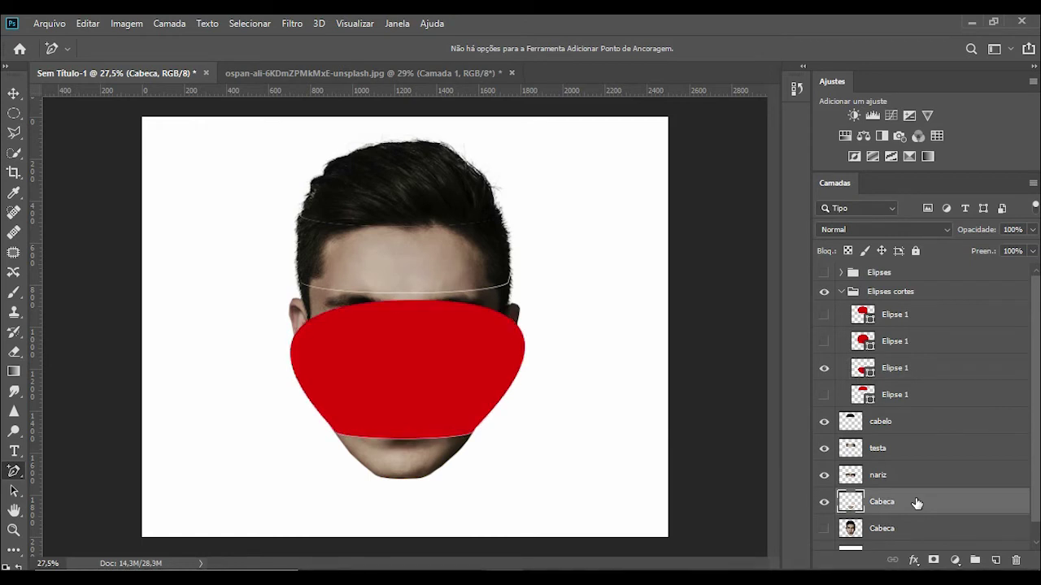
pyautogui.hotkey('ctrl', 'shift', 'v')
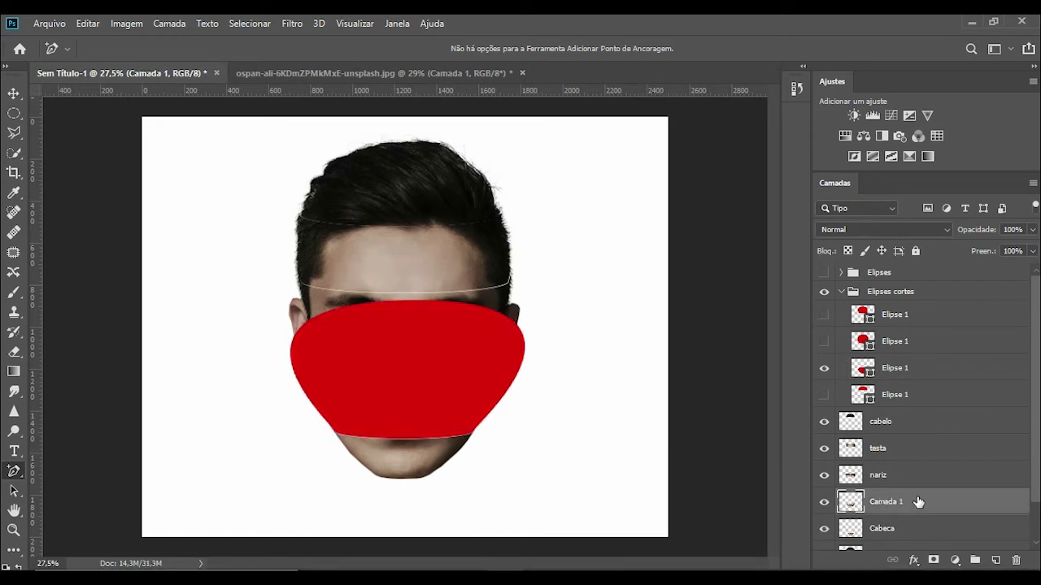
# - Rename the new mouth layer "boca"
pyautogui.doubleClick(888, 502)
pyautogui.press('BackSpace')
pyautogui.press('Return')
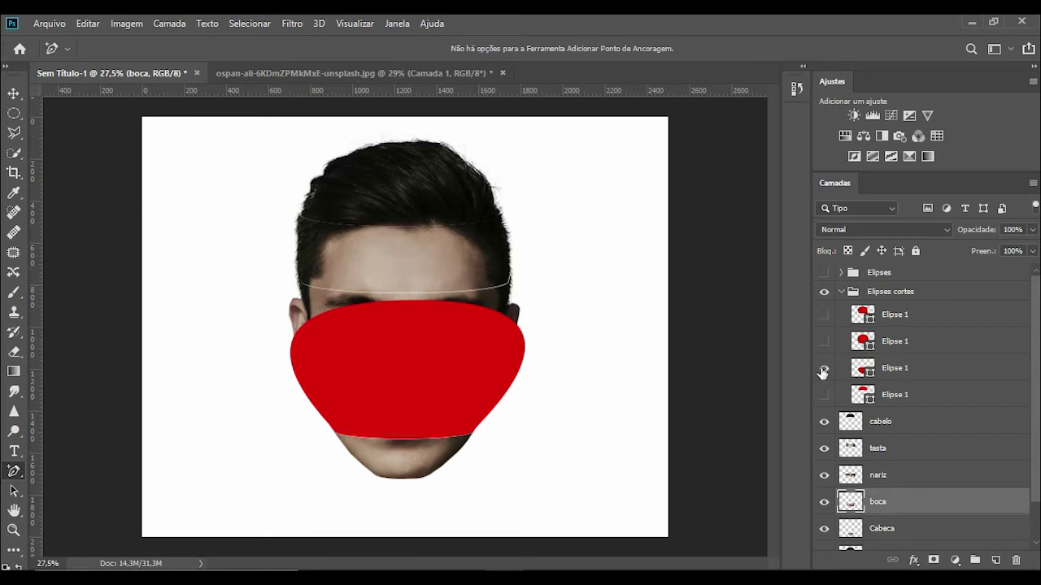
# - Hide the last visible red cutting shape, and collapse and hide the Elipses cortes group
pyautogui.click(823, 369)
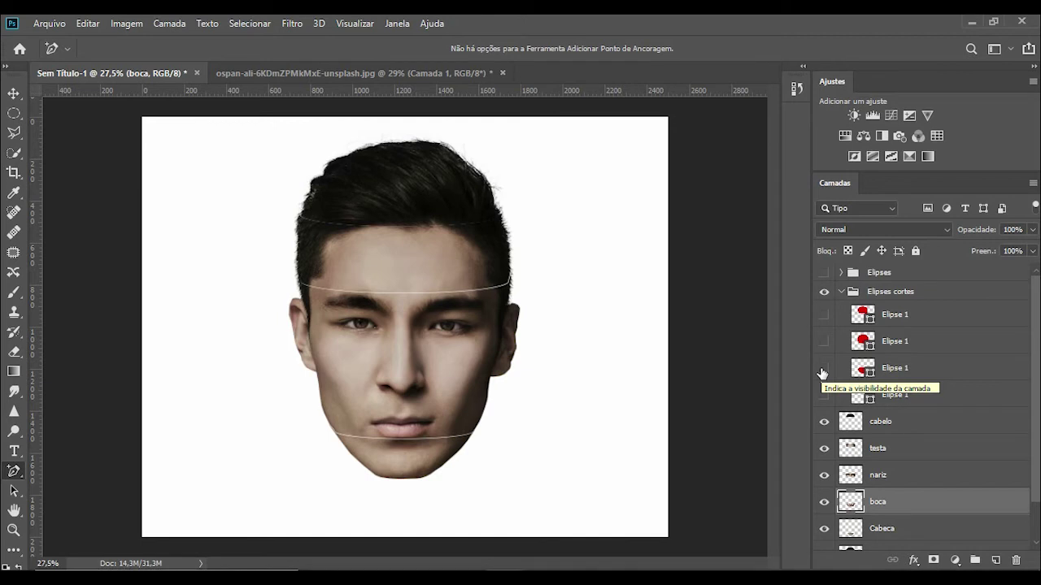
pyautogui.click(842, 291)
pyautogui.click(891, 298)
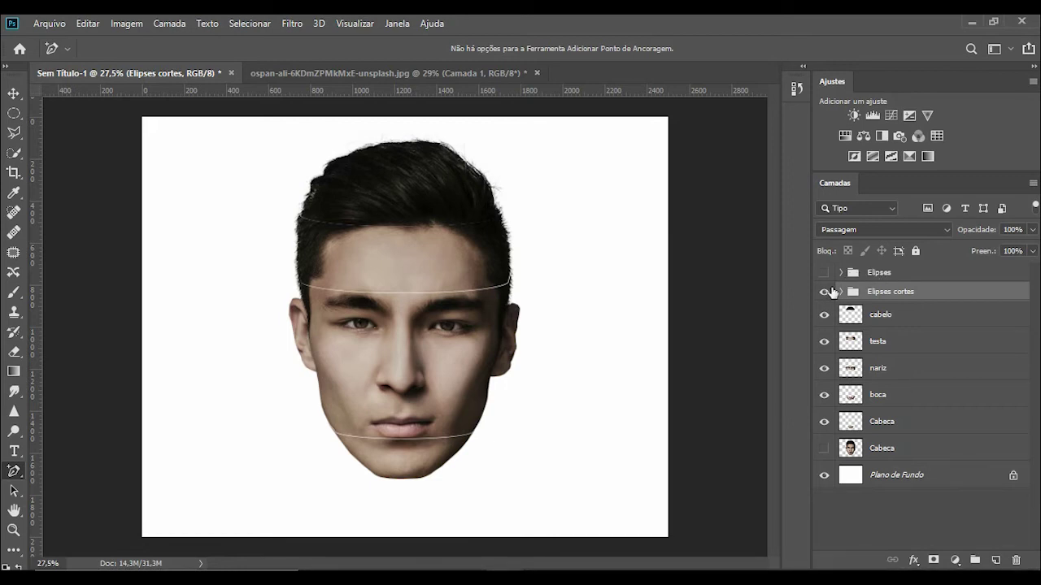
pyautogui.click(825, 294)
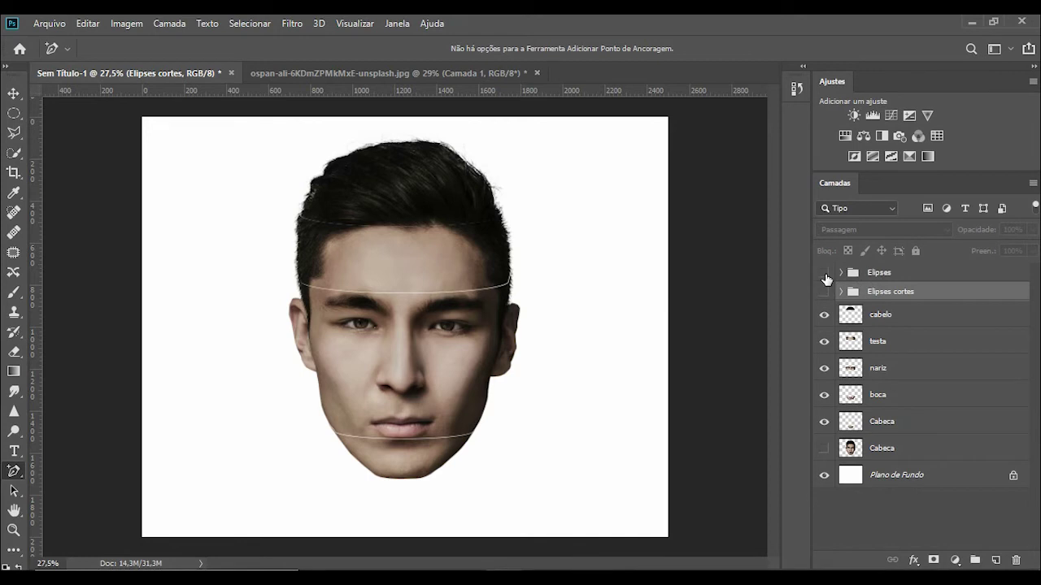
# - Show the Elipses group and move its forehead-level ellipse layer between the testa and nariz layers
pyautogui.click(825, 273)
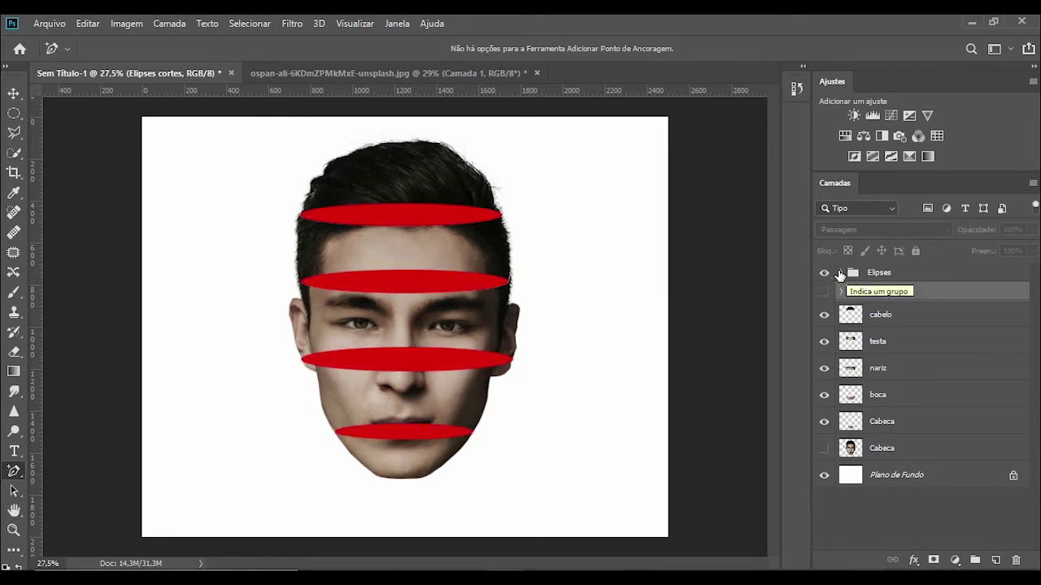
pyautogui.click(840, 273)
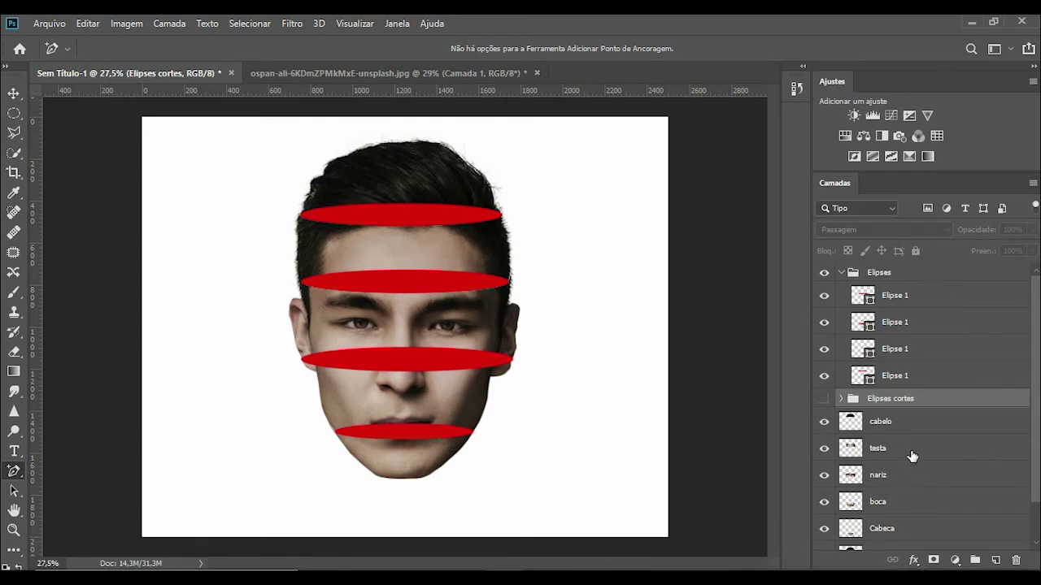
pyautogui.click(824, 296)
pyautogui.click(823, 297)
pyautogui.moveTo(949, 300); pyautogui.dragTo(951, 460)
# - Move the nose-level ellipse layer between nariz and boca, and the mouth-level ellipse layer between boca and the visible Cabeca layer
pyautogui.click(825, 297)
pyautogui.click(825, 297)
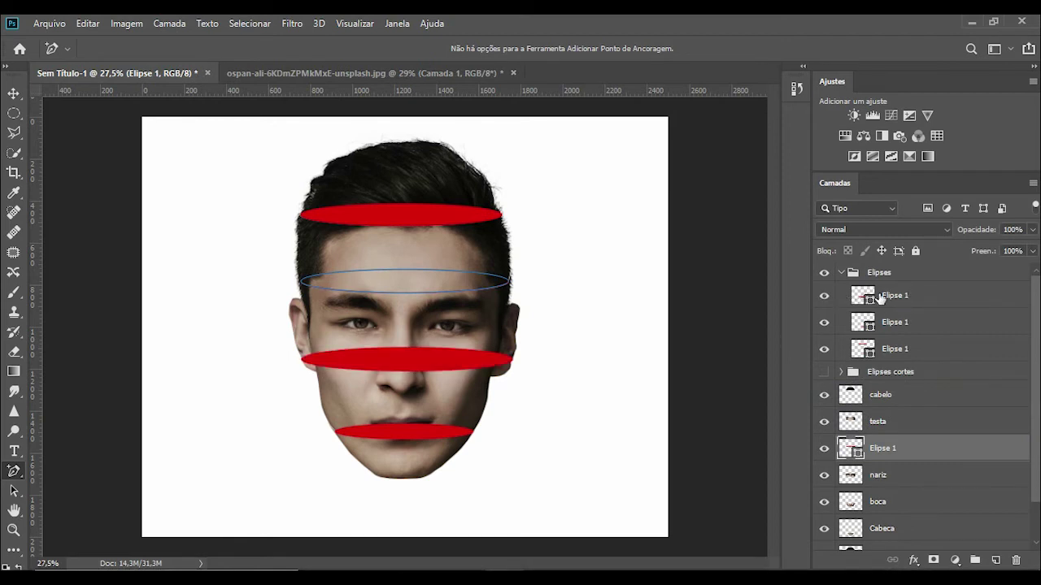
pyautogui.moveTo(945, 298); pyautogui.dragTo(946, 493)
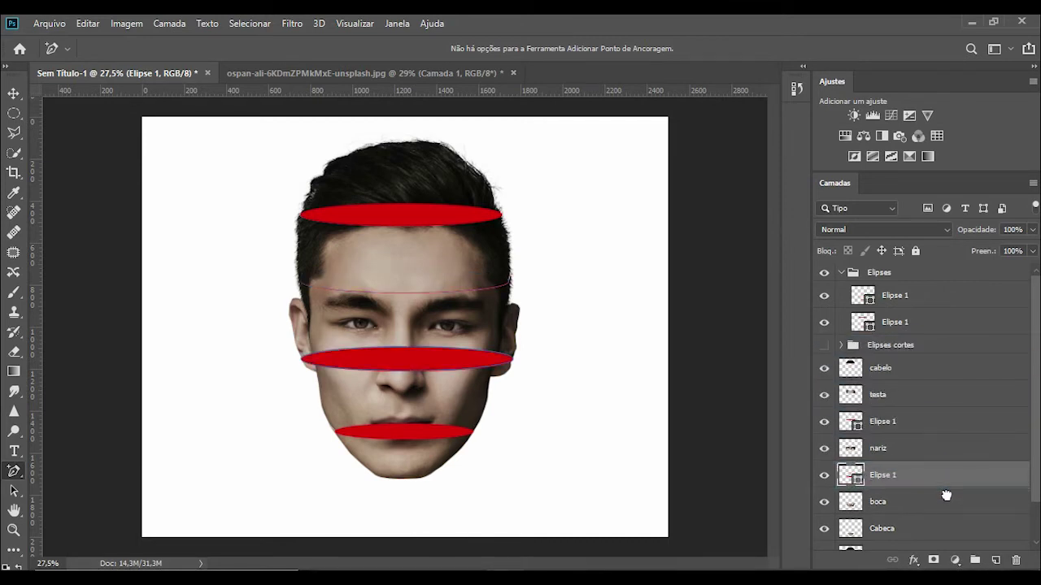
pyautogui.click(824, 296)
pyautogui.click(824, 297)
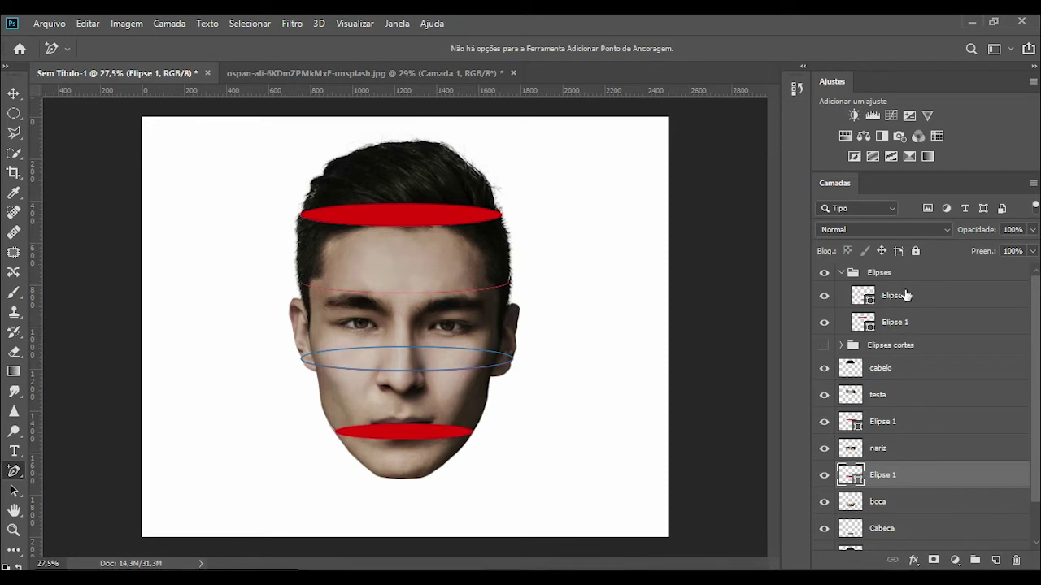
pyautogui.moveTo(931, 304); pyautogui.dragTo(928, 519)
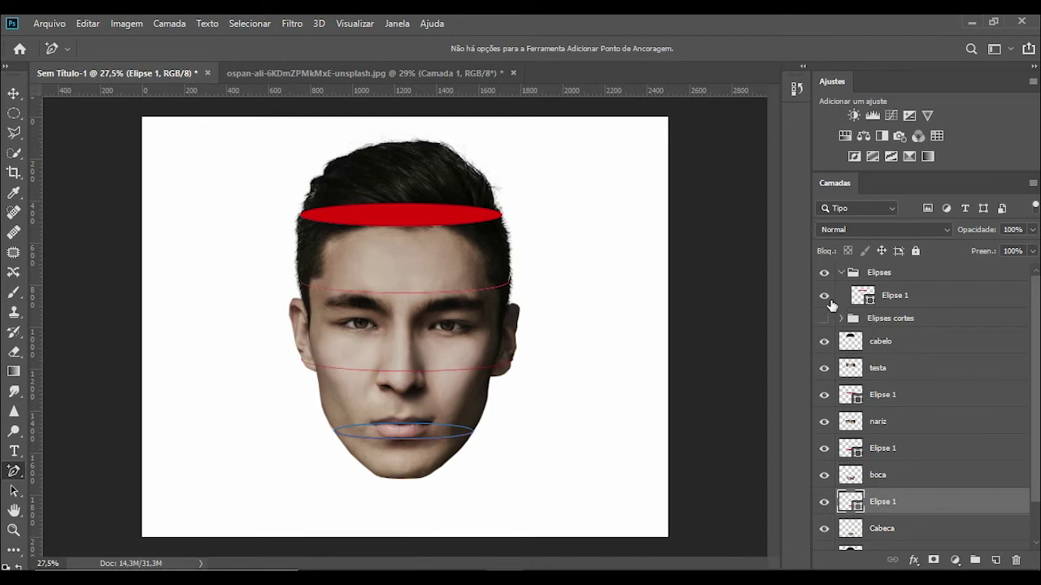
# - Move the remaining hairline ellipse layer out of the Elipses group to between cabelo and testa
pyautogui.click(825, 296)
pyautogui.click(825, 296)
pyautogui.moveTo(965, 301); pyautogui.dragTo(963, 356)
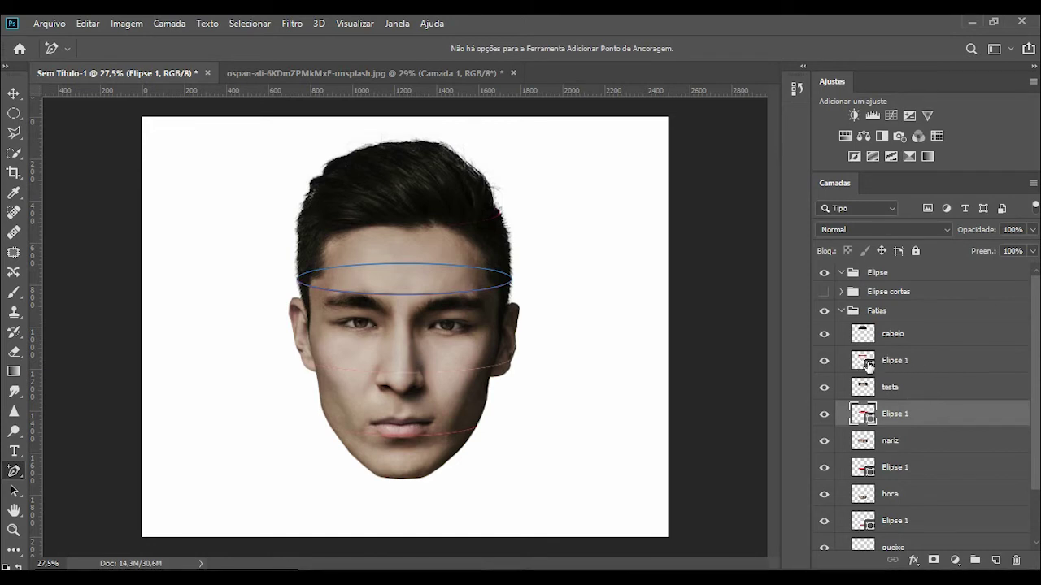
# - Recolor the hairline ellipse below the cabelo layer to yellow (ede236)
pyautogui.click(869, 362)
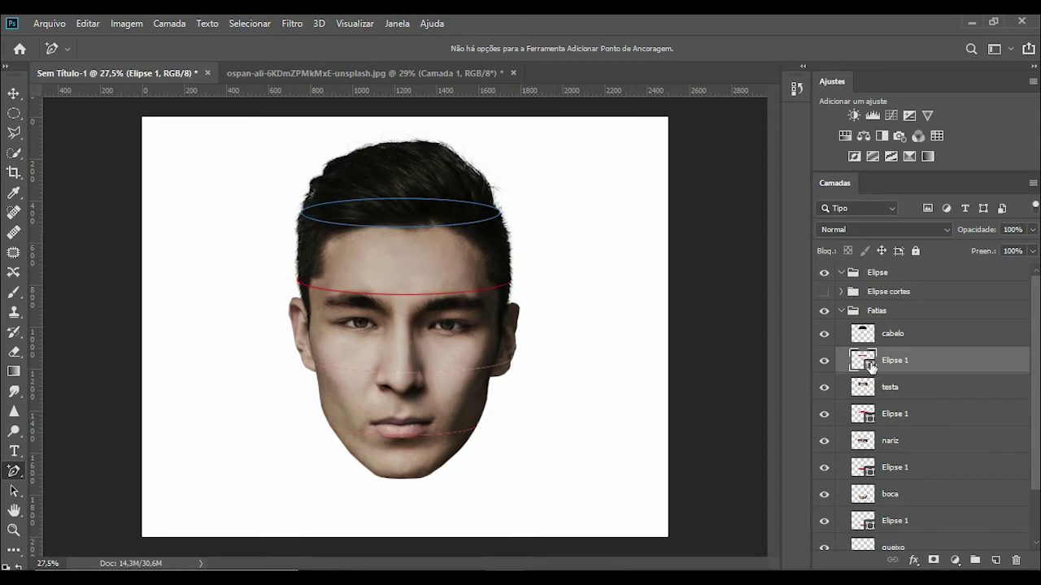
pyautogui.doubleClick(867, 361)
pyautogui.click(787, 386)
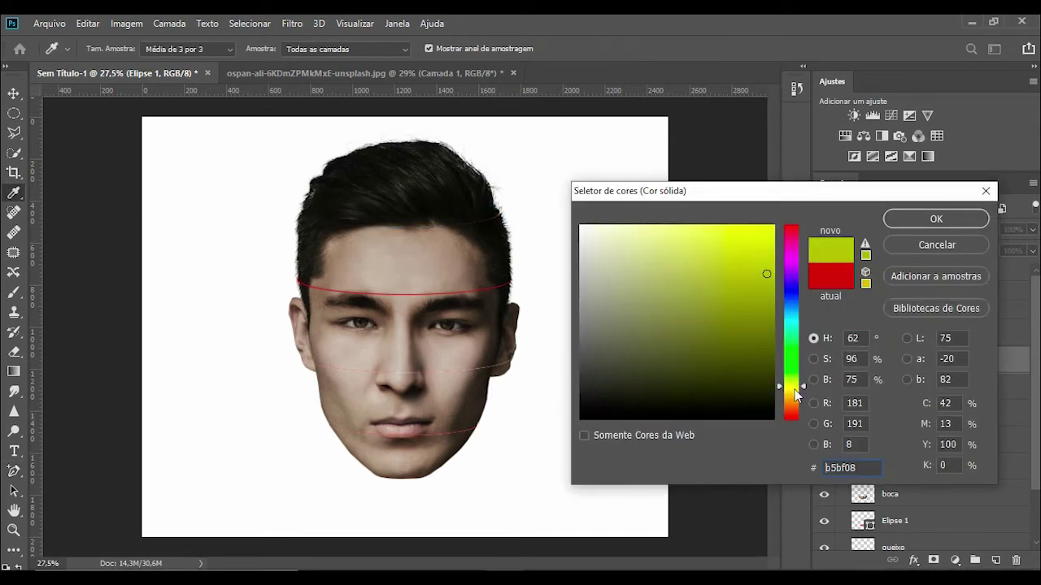
pyautogui.click(730, 238)
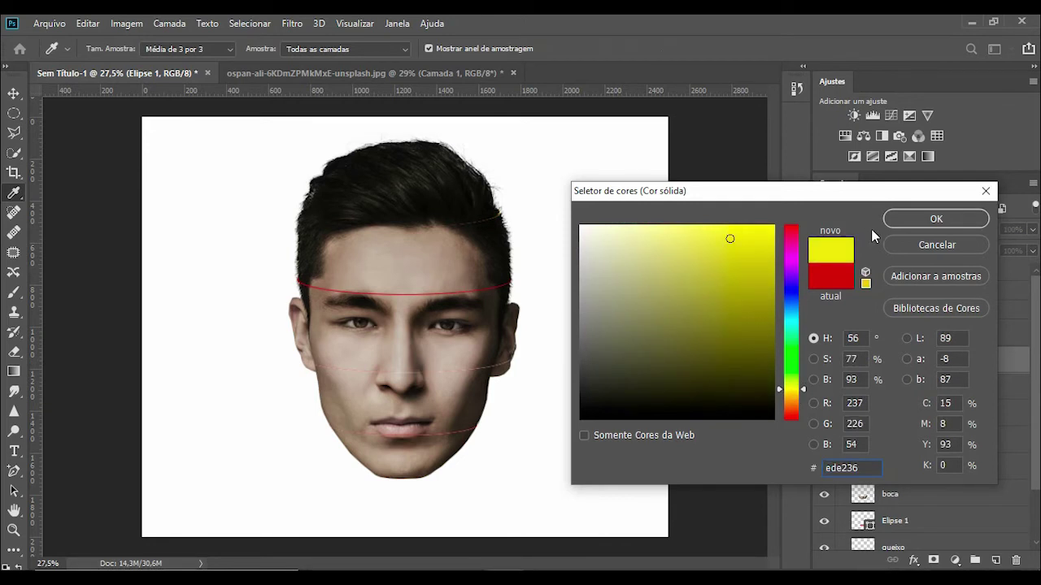
pyautogui.click(904, 217)
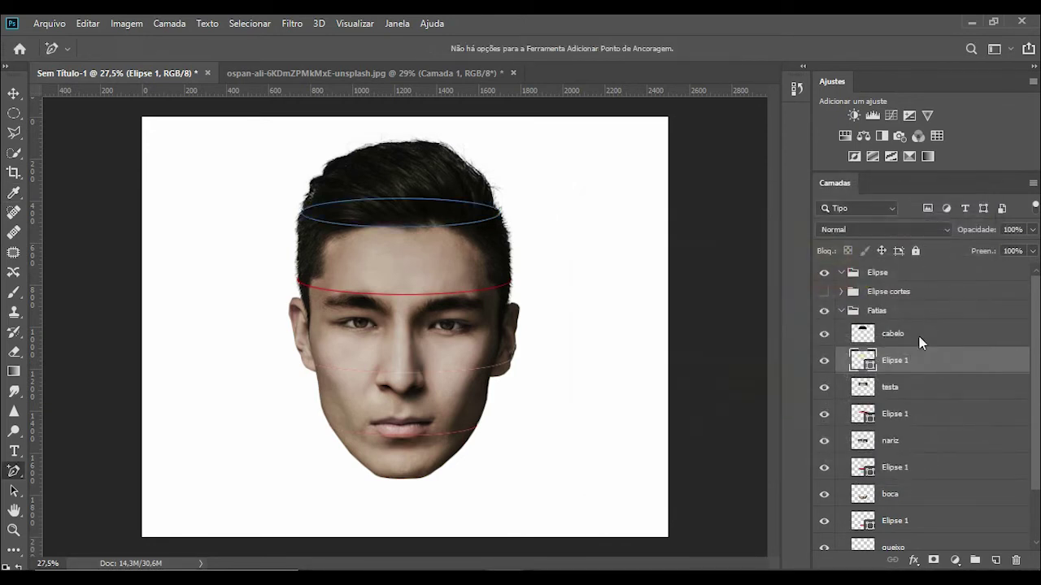
# - Keep the ellipse above nariz red (bf0811) and recolor the ellipse above boca to dark blue (150db2)
pyautogui.doubleClick(868, 418)
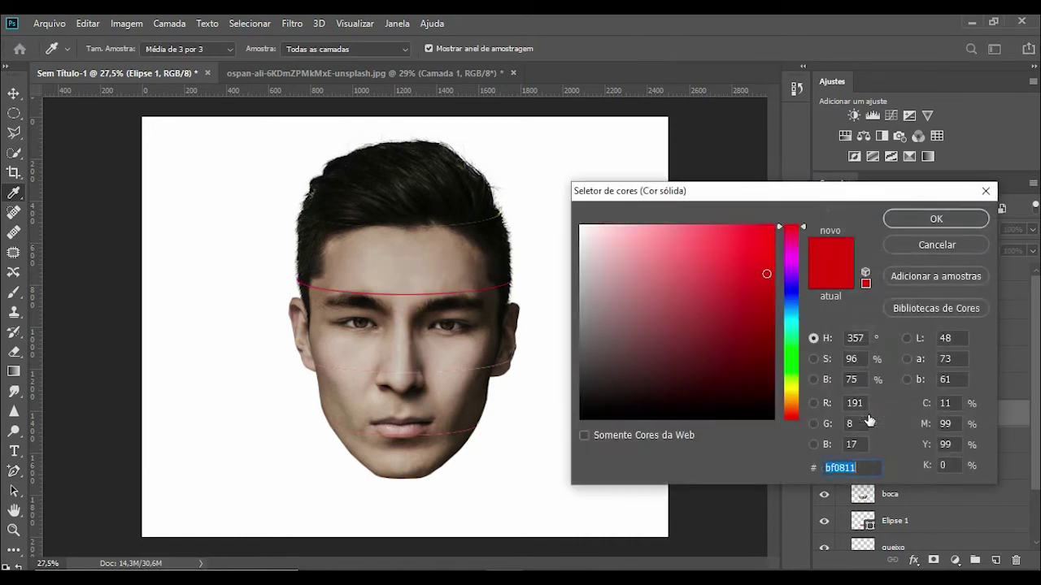
pyautogui.click(919, 218)
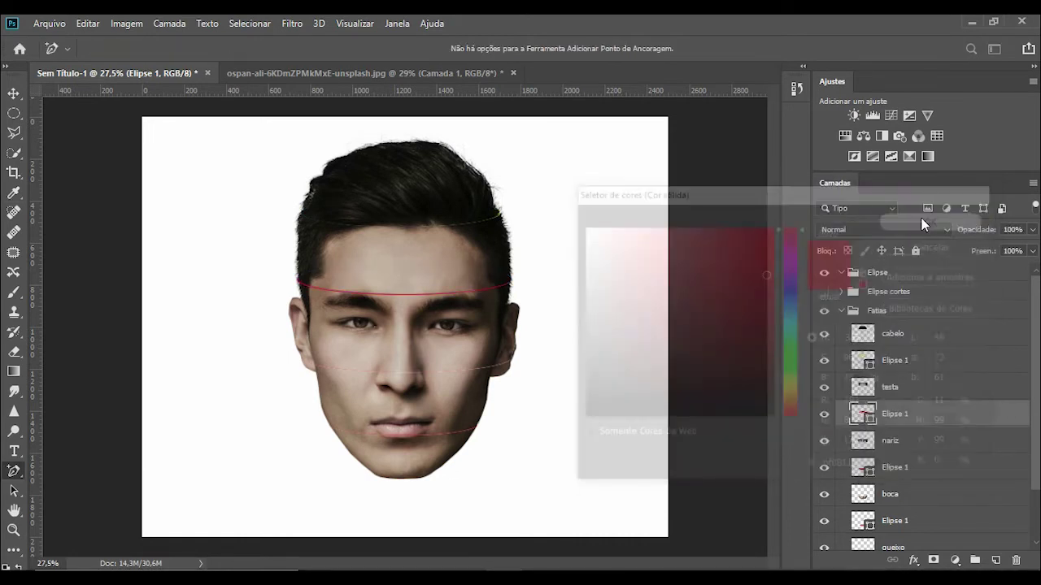
pyautogui.doubleClick(869, 470)
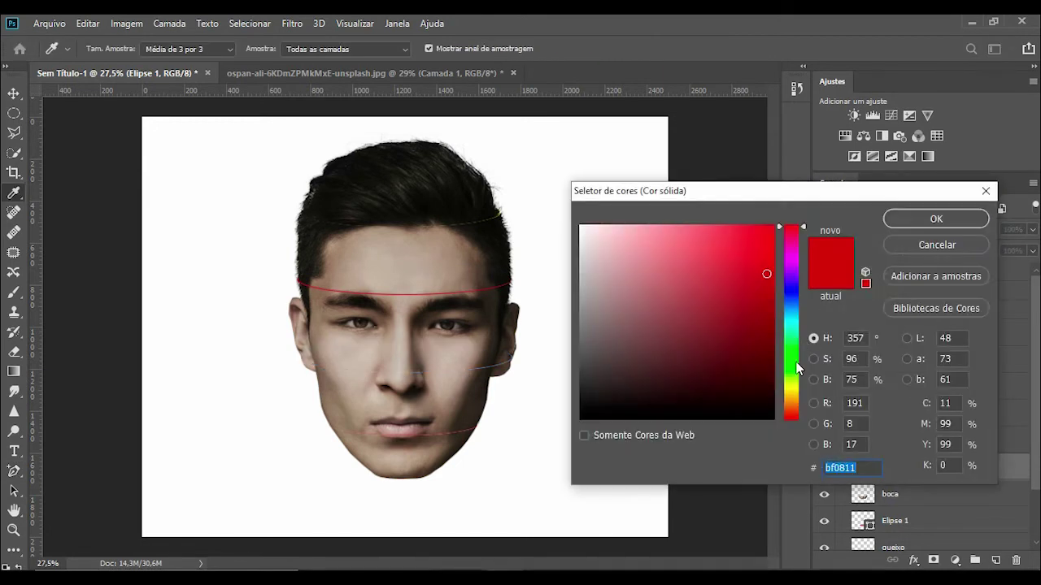
pyautogui.click(796, 359)
pyautogui.click(796, 290)
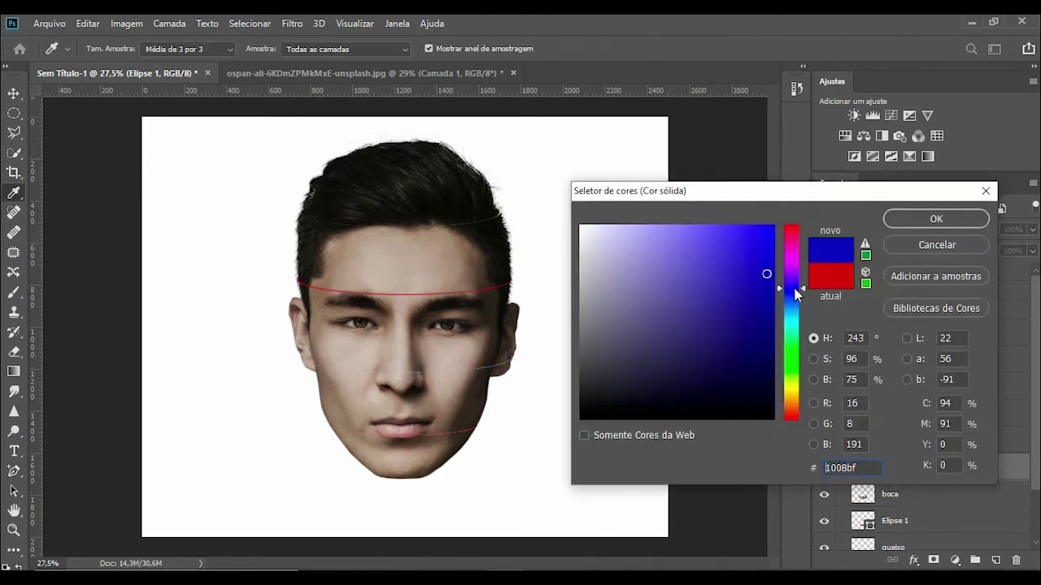
pyautogui.click(760, 283)
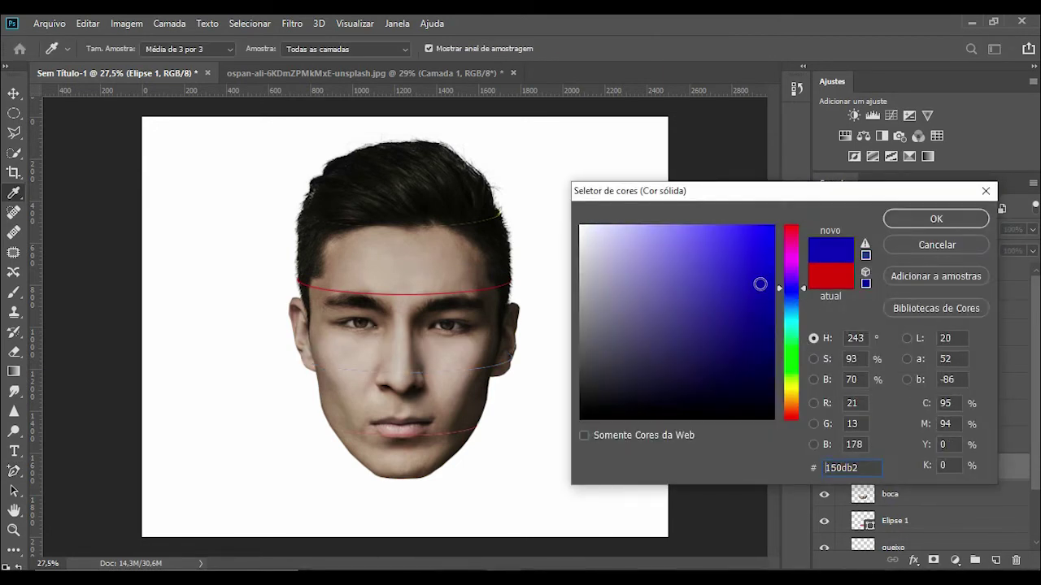
pyautogui.click(901, 219)
# - Recolor the ellipse above the queixo layer to magenta (bf08bd)
pyautogui.scroll(-2, 894, 488)
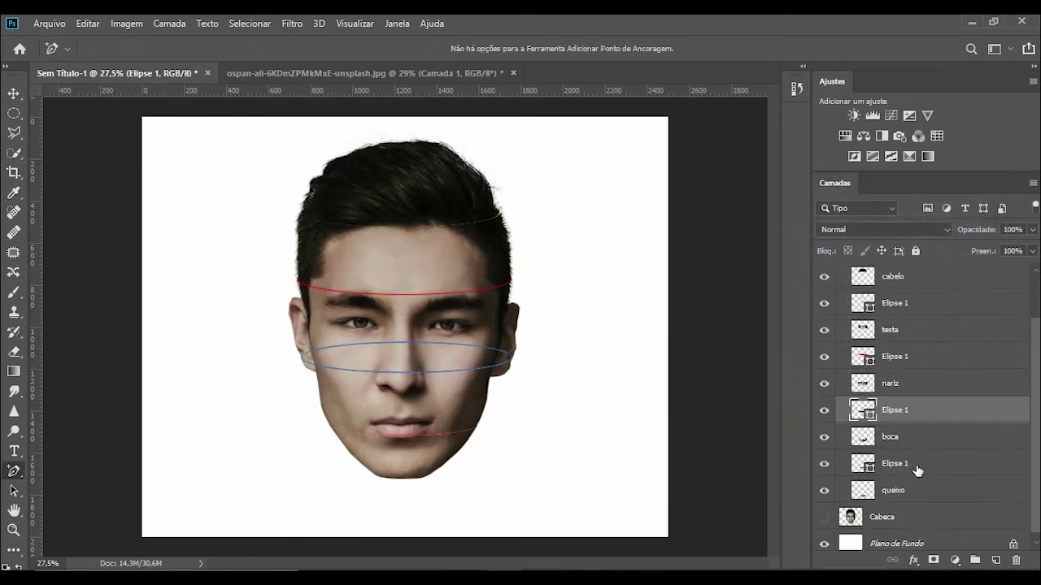
pyautogui.doubleClick(865, 466)
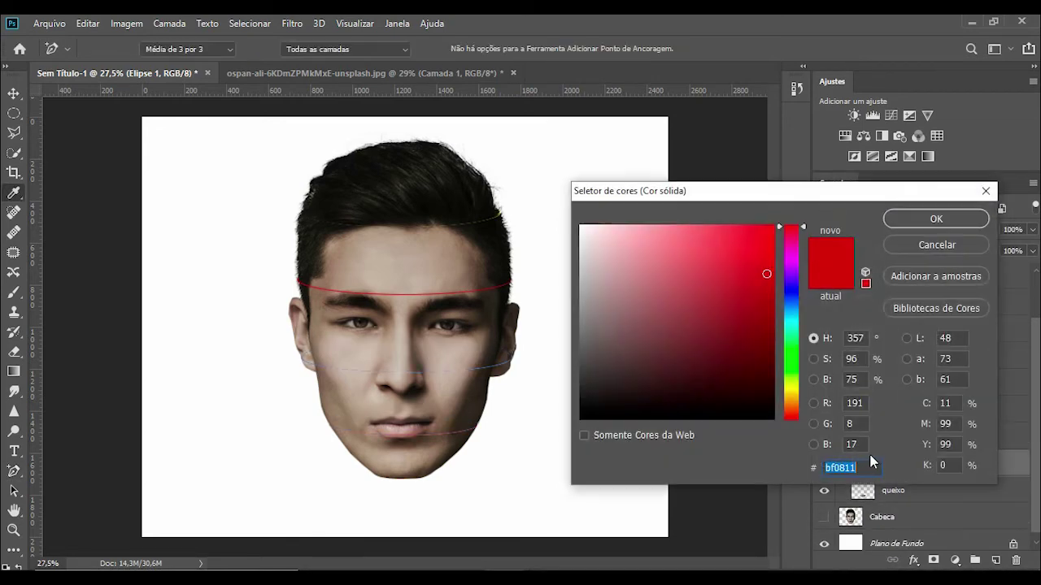
pyautogui.click(794, 257)
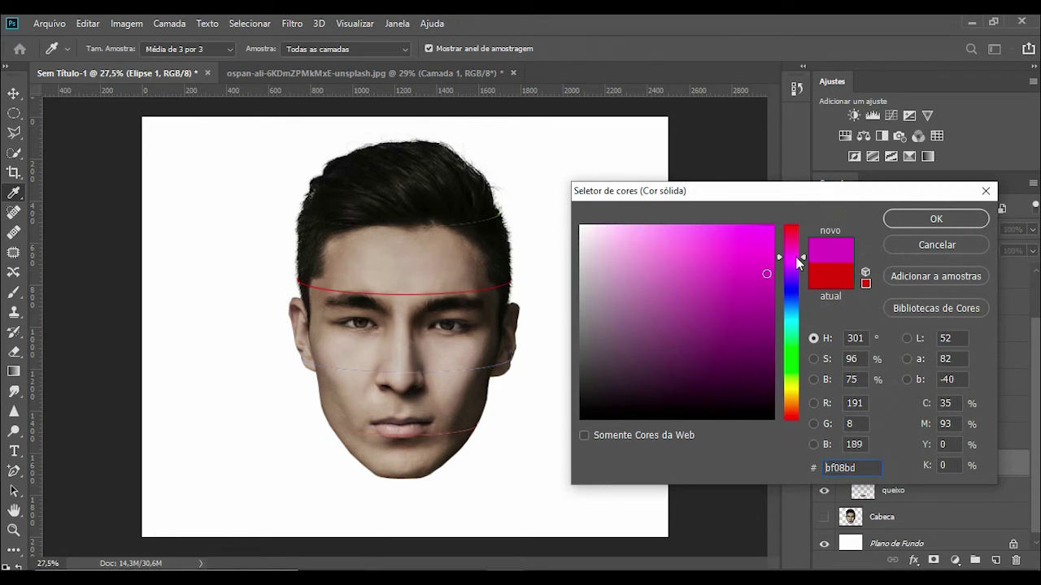
pyautogui.click(900, 219)
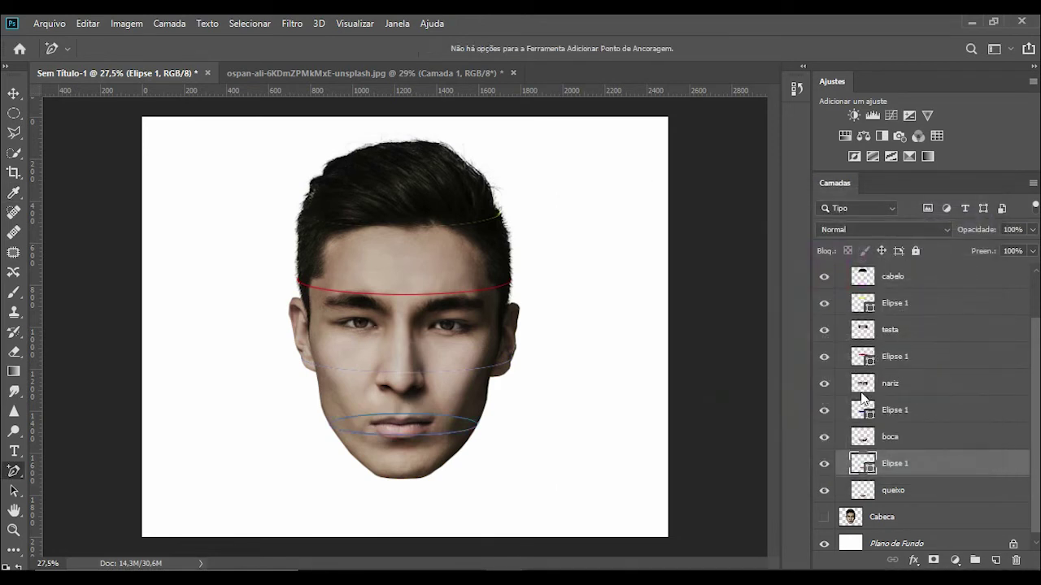
# - Merge the yellow hairline ellipse with the testa layer
pyautogui.scroll(-1, 921, 470)
pyautogui.scroll(3, 922, 459)
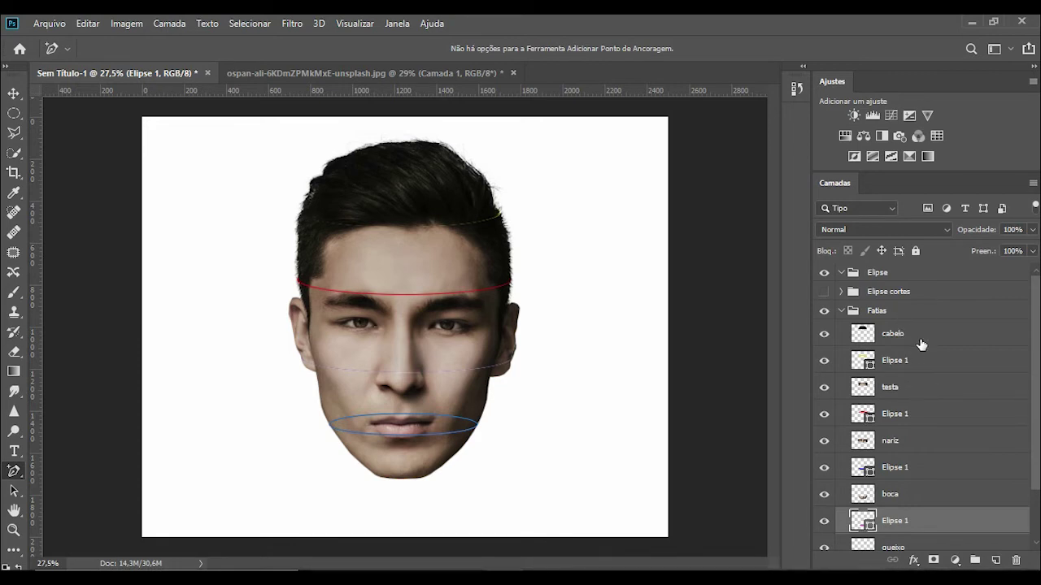
pyautogui.click(927, 366)
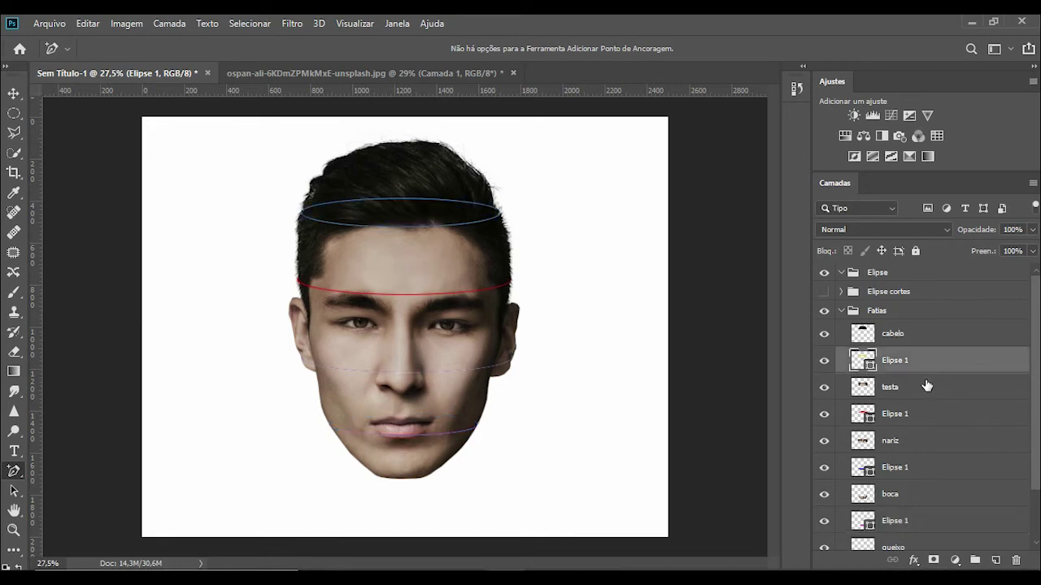
pyautogui.keyDown('shift'); pyautogui.click(923, 389); pyautogui.keyUp('shift')
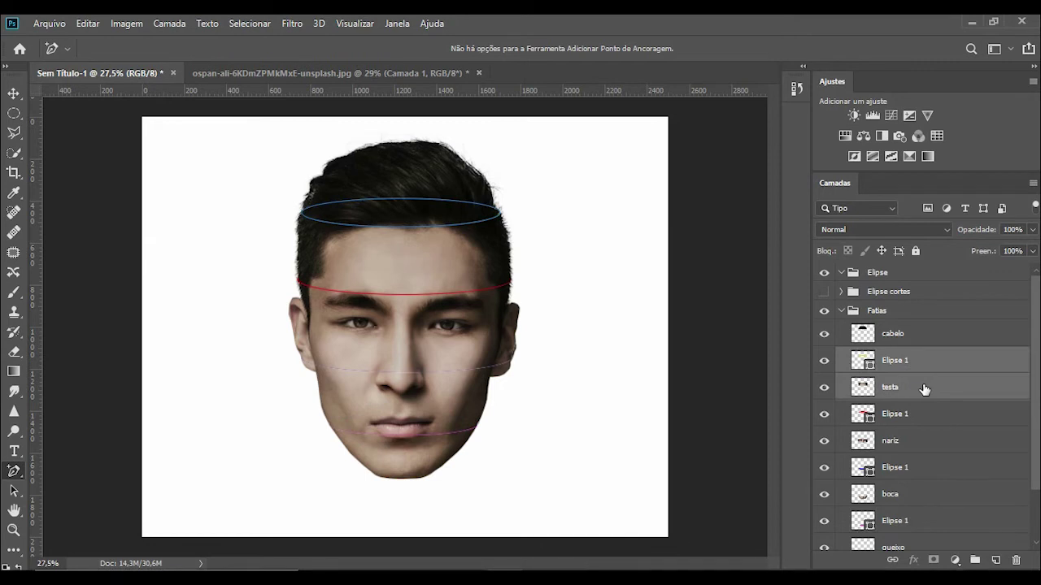
pyautogui.hotkey('ctrl', 'e')
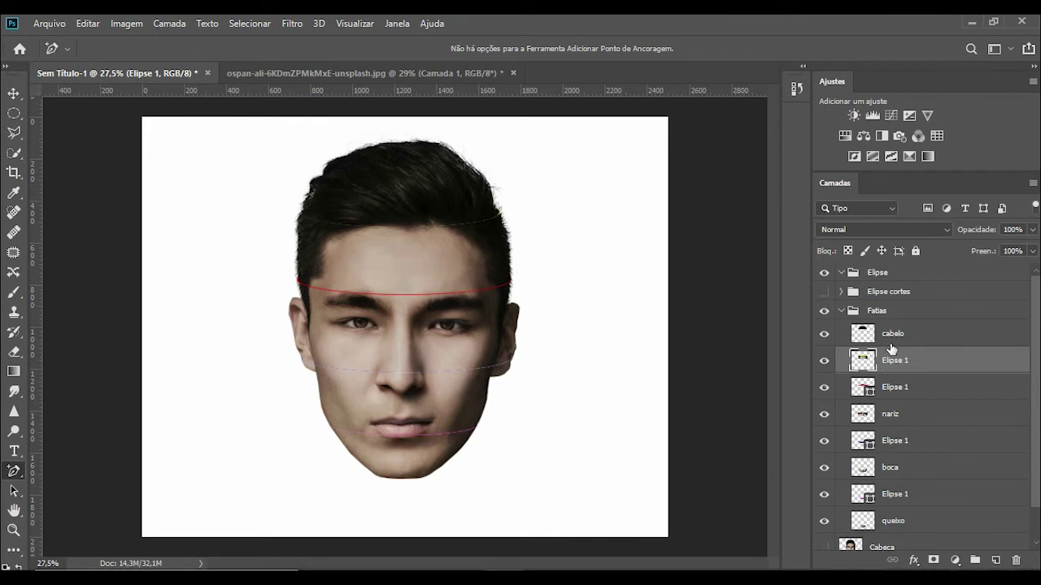
# - Merge the red ellipse with the nariz layer and the blue ellipse with the boca layer
pyautogui.click(908, 387)
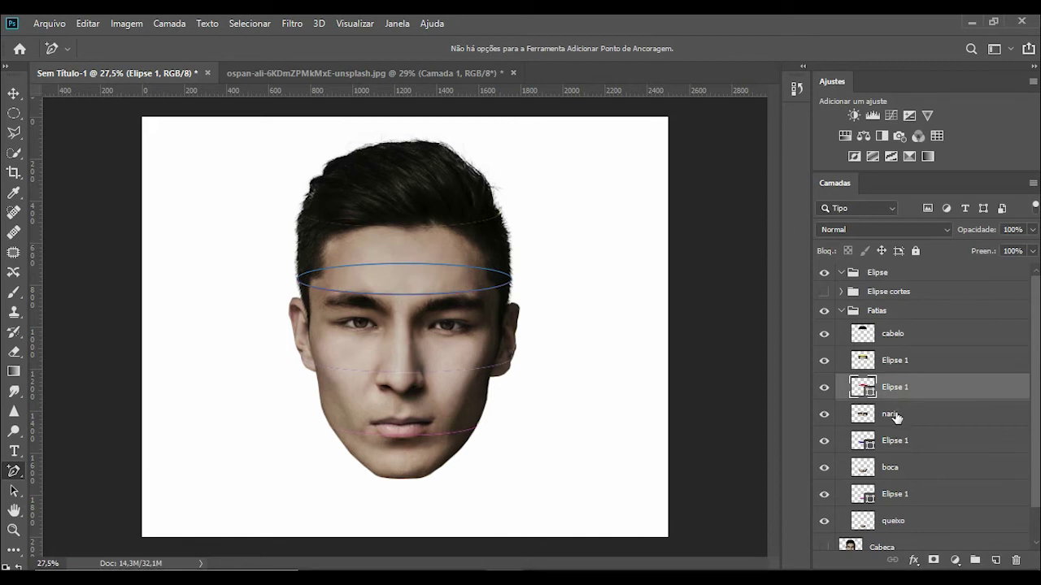
pyautogui.keyDown('shift'); pyautogui.click(898, 414); pyautogui.keyUp('shift')
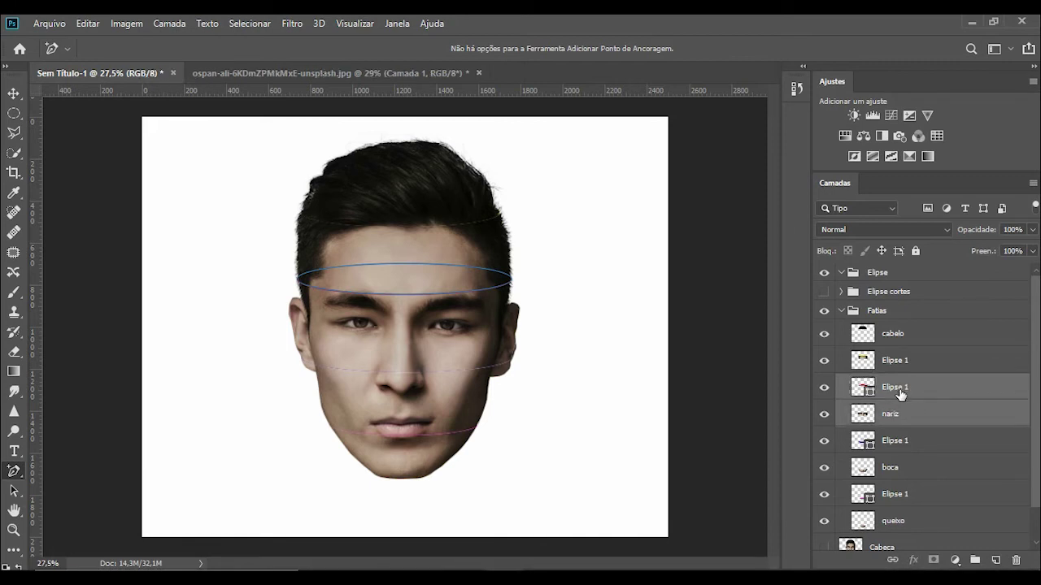
pyautogui.hotkey('ctrl', 'e')
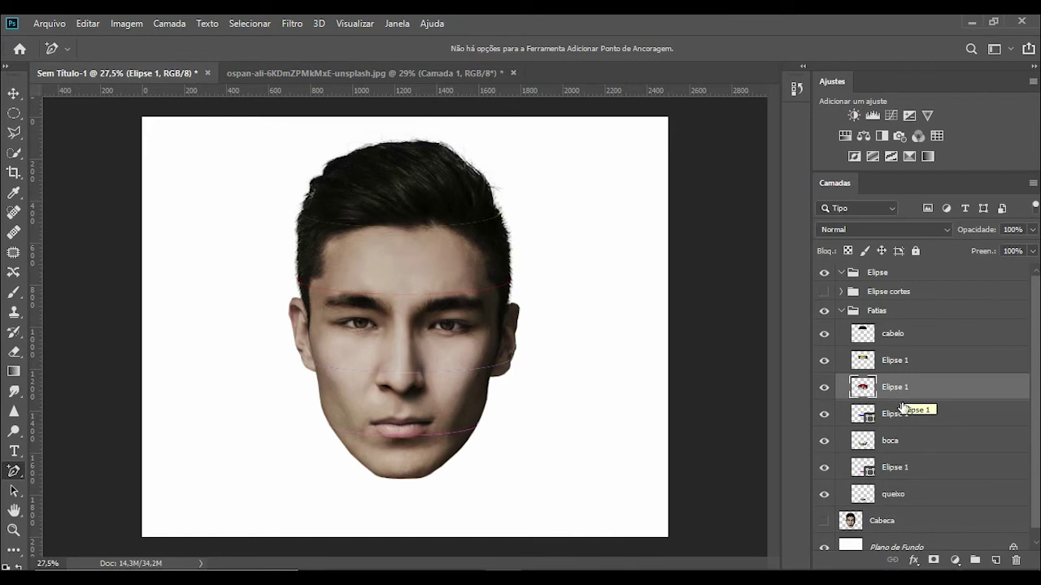
pyautogui.click(892, 443)
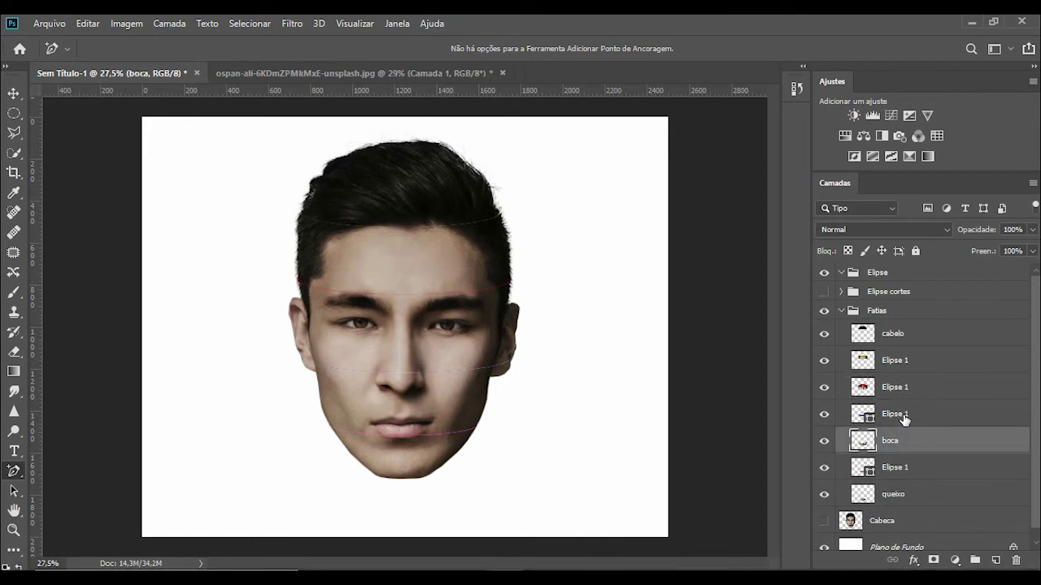
pyautogui.keyDown('shift'); pyautogui.click(901, 416); pyautogui.keyUp('shift')
pyautogui.hotkey('ctrl', 'e')
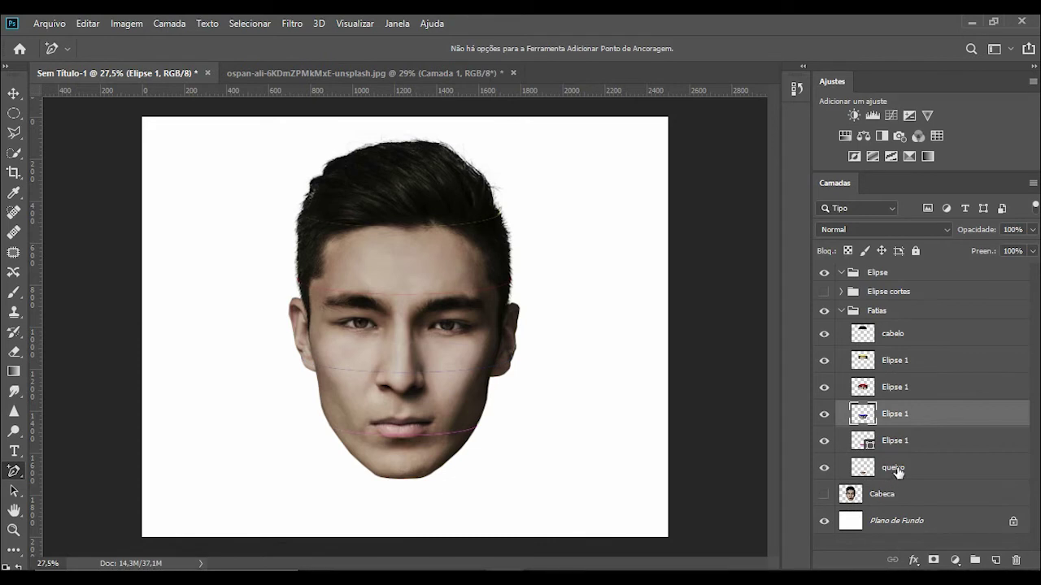
# - Merge the magenta ellipse with the queixo layer and activate the Move tool
pyautogui.click(894, 472)
pyautogui.keyDown('shift'); pyautogui.click(907, 439); pyautogui.keyUp('shift')
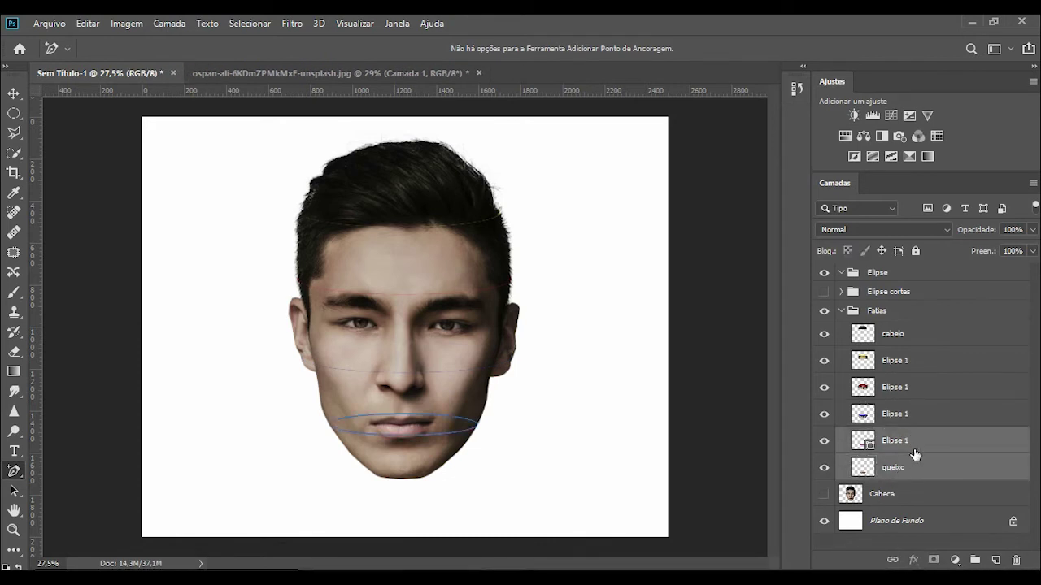
pyautogui.hotkey('ctrl', 'e')
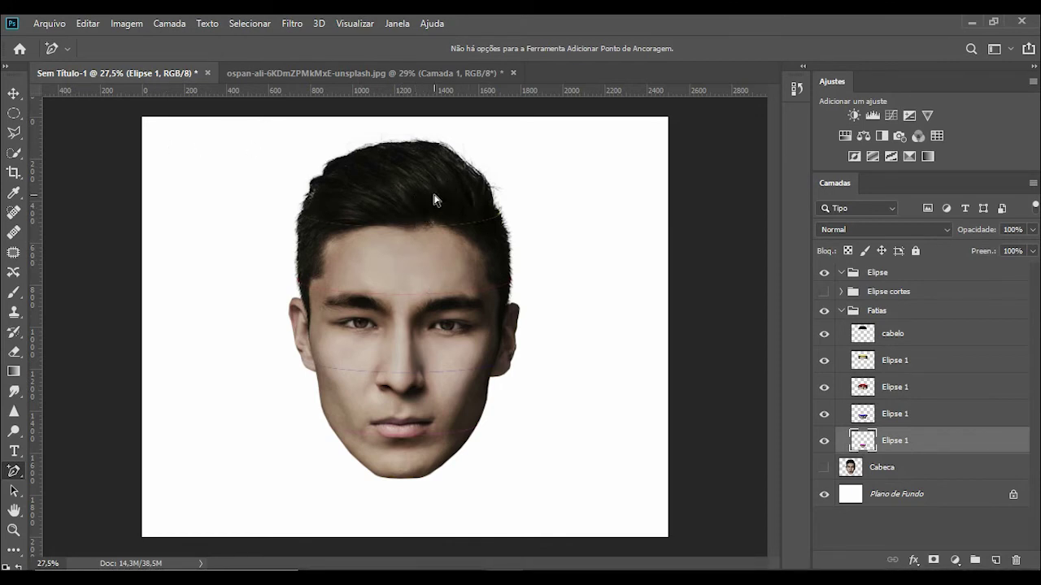
pyautogui.click(13, 96)
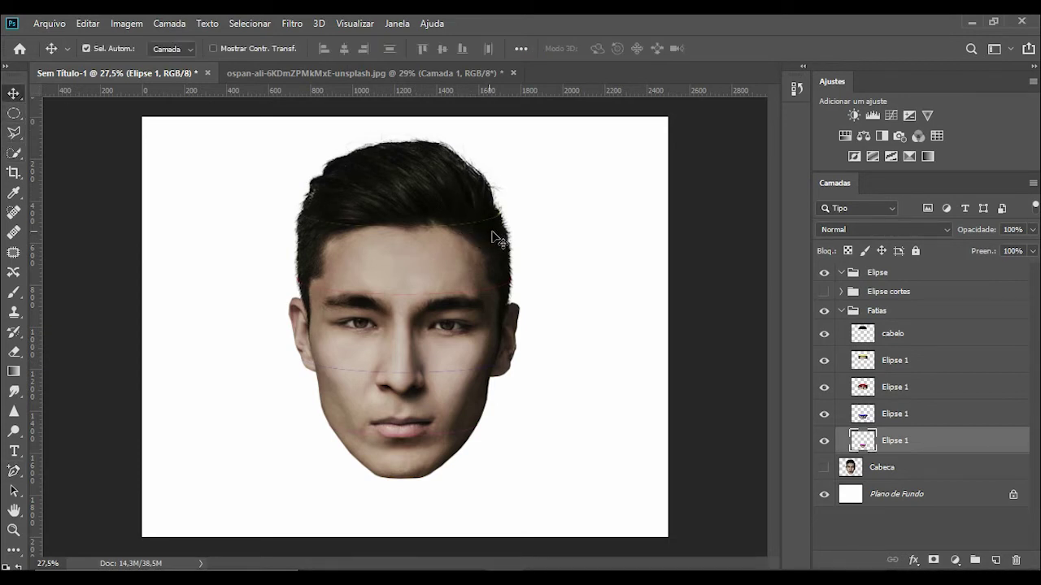
# - Offset the hair, red-topped eye and magenta-topped chin slices to the left of the forehead and mouth slices
pyautogui.click(921, 336)
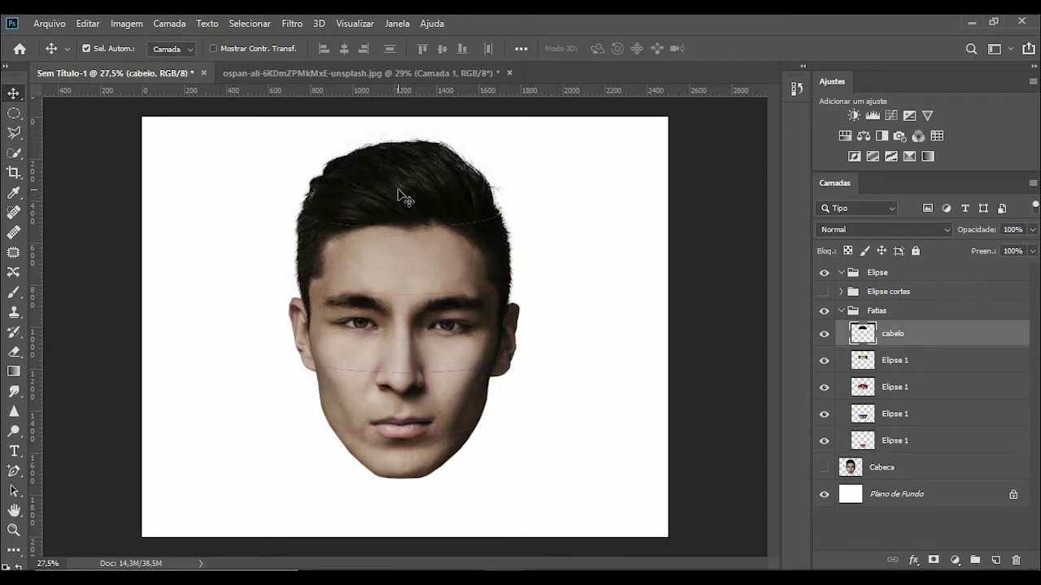
pyautogui.moveTo(401, 191); pyautogui.dragTo(340, 197)
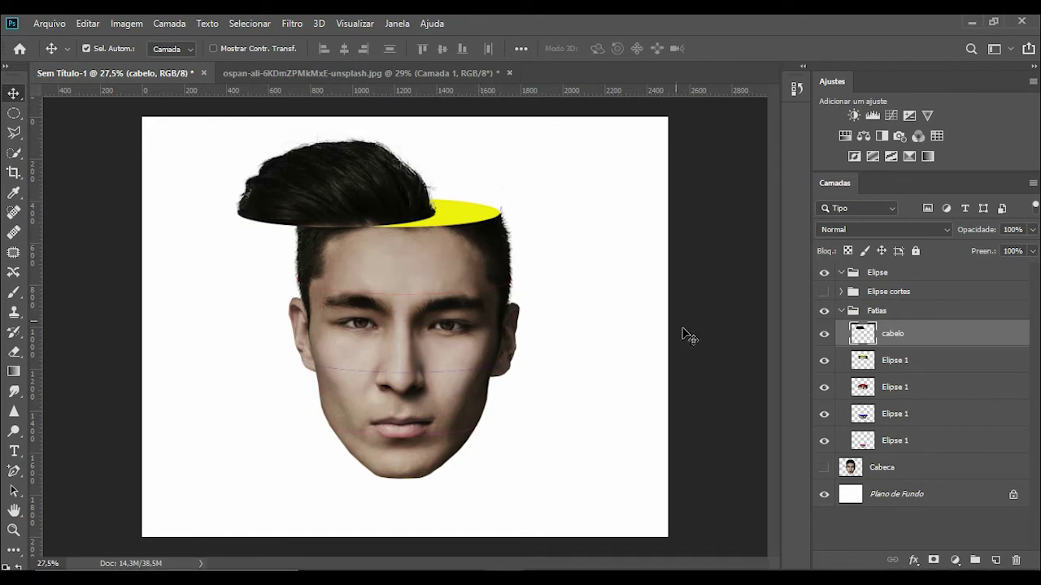
pyautogui.click(906, 389)
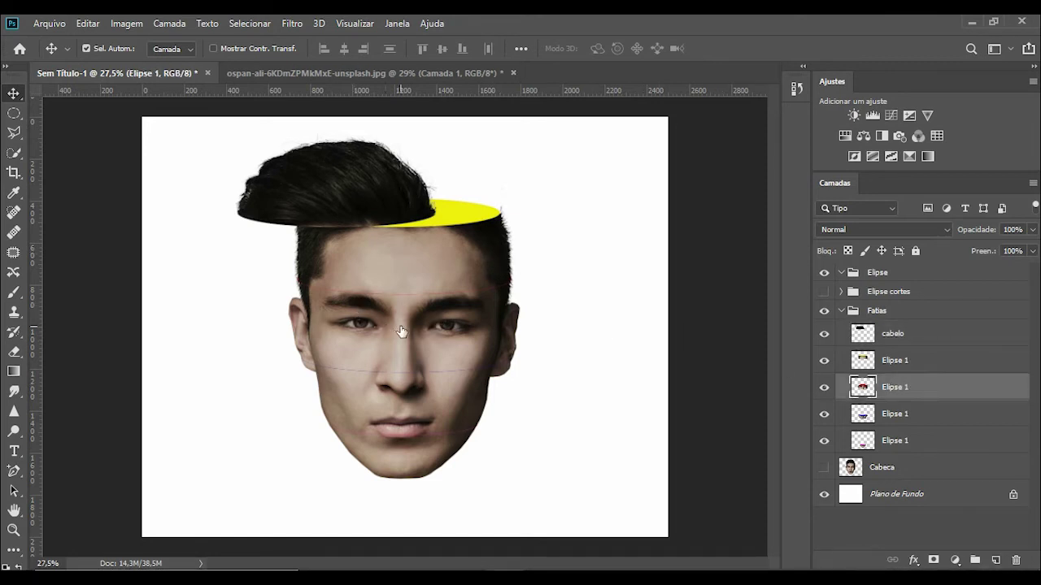
pyautogui.moveTo(406, 329); pyautogui.dragTo(346, 333)
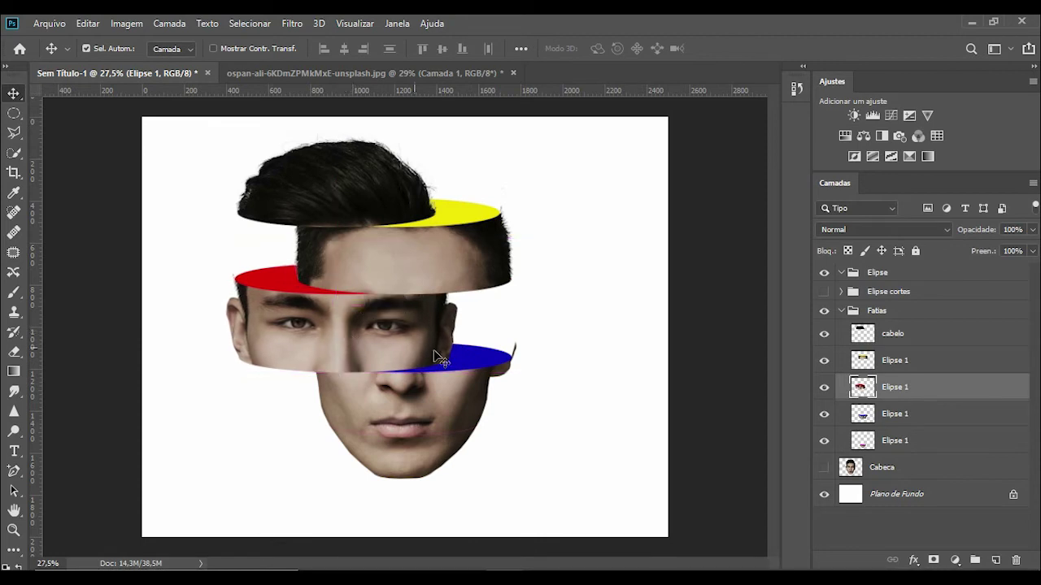
pyautogui.click(896, 442)
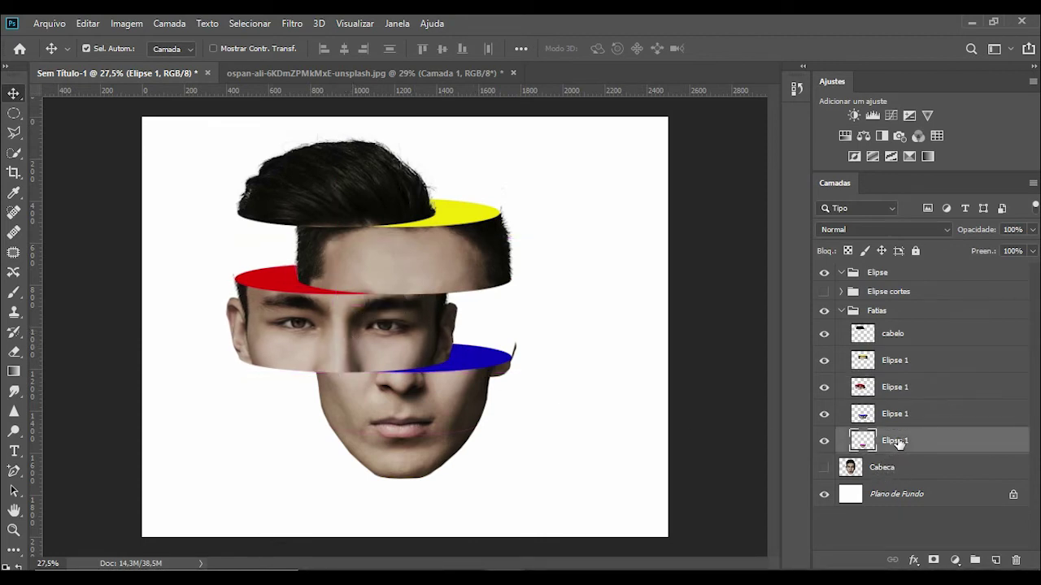
pyautogui.moveTo(391, 453); pyautogui.dragTo(341, 461)
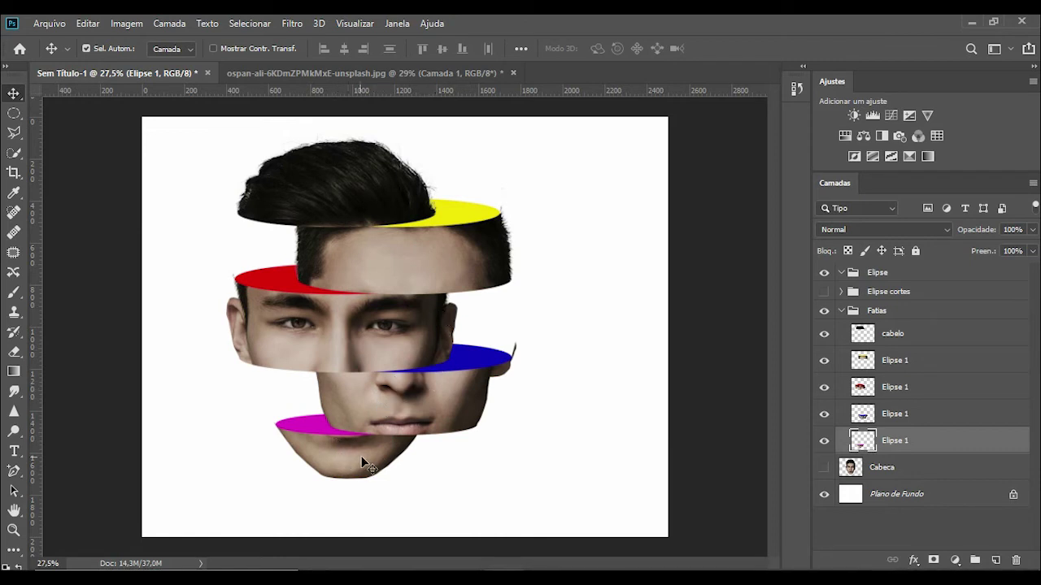
# - Spread the five head slices apart vertically, lowering the chin, mouth, eye and forehead slices and raising the hair slice
pyautogui.moveTo(353, 455); pyautogui.dragTo(341, 497)
pyautogui.moveTo(386, 408); pyautogui.dragTo(384, 440)
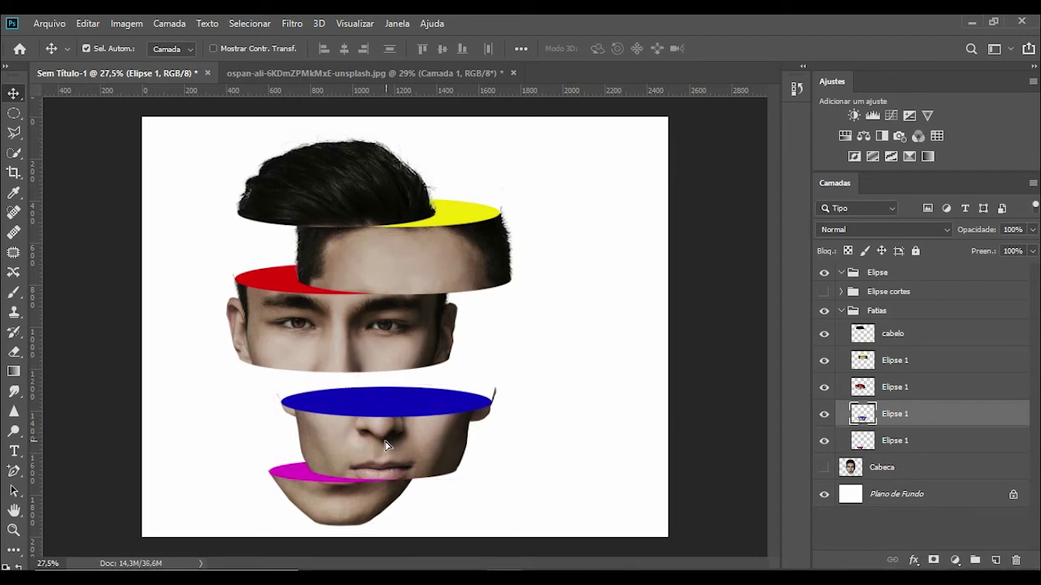
pyautogui.moveTo(387, 352); pyautogui.dragTo(372, 369)
pyautogui.moveTo(415, 264); pyautogui.dragTo(422, 281)
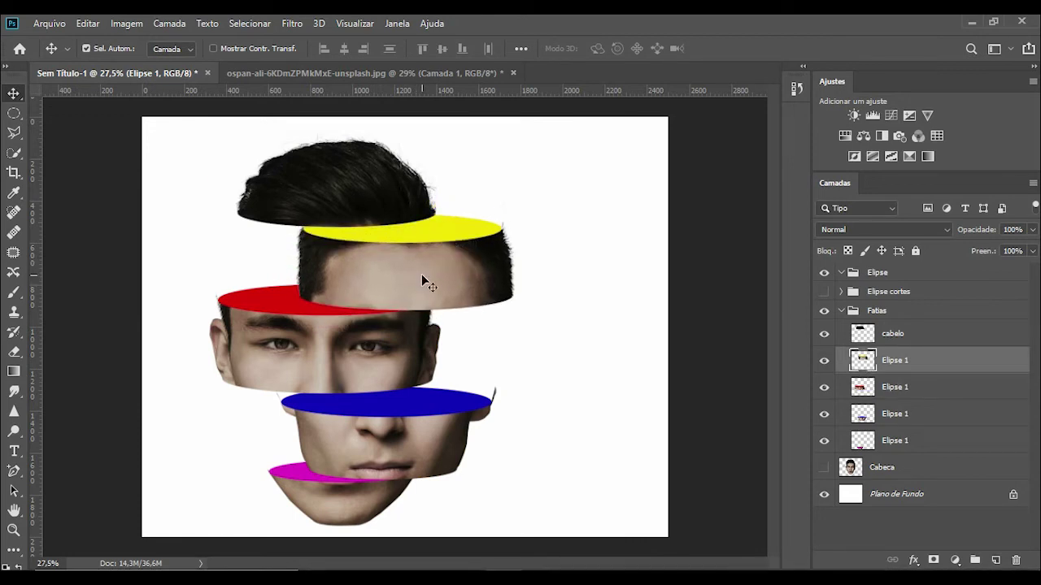
pyautogui.moveTo(383, 204); pyautogui.dragTo(365, 170)
pyautogui.moveTo(413, 276); pyautogui.dragTo(409, 262)
pyautogui.moveTo(360, 181); pyautogui.dragTo(353, 188)
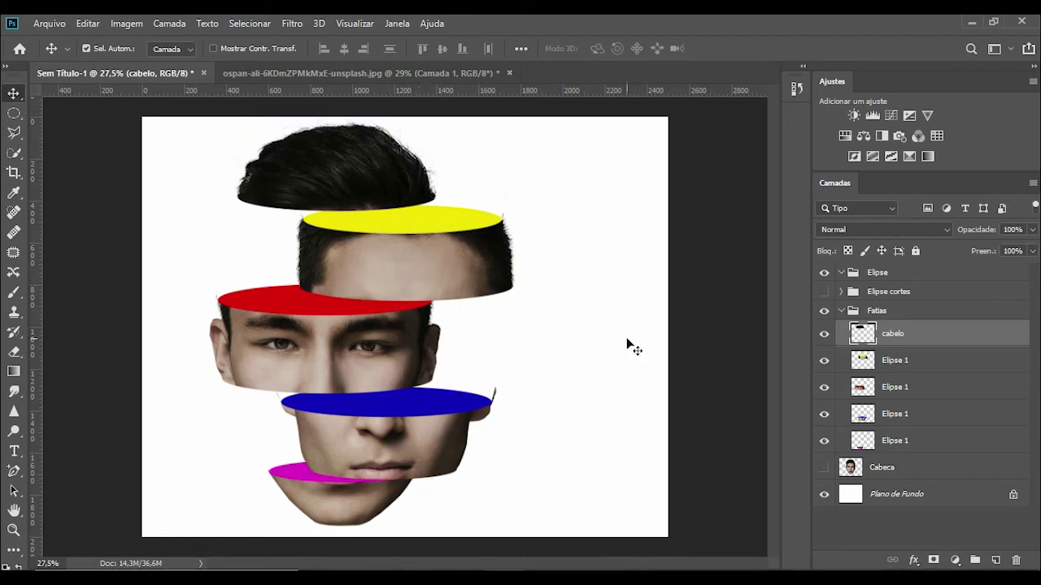
# - Add a new empty layer directly above the yellow-topped forehead slice and activate the Brush tool
pyautogui.click(898, 365)
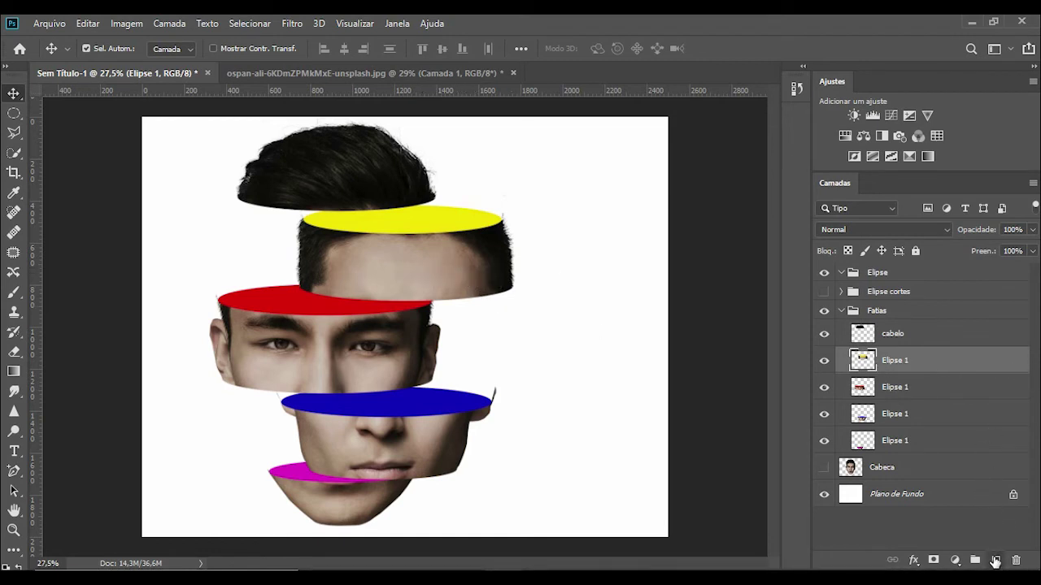
pyautogui.click(995, 561)
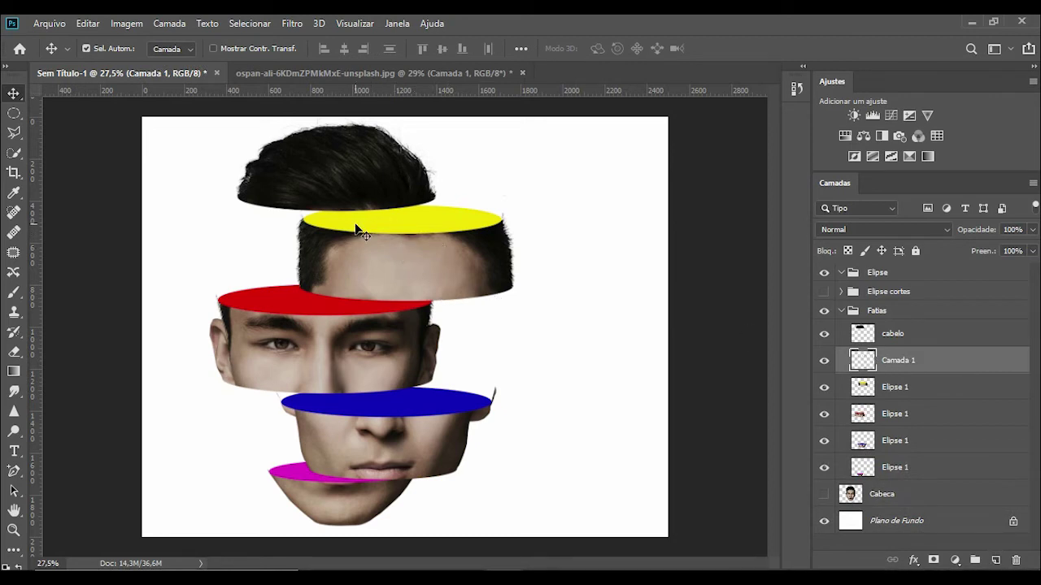
pyautogui.click(17, 294)
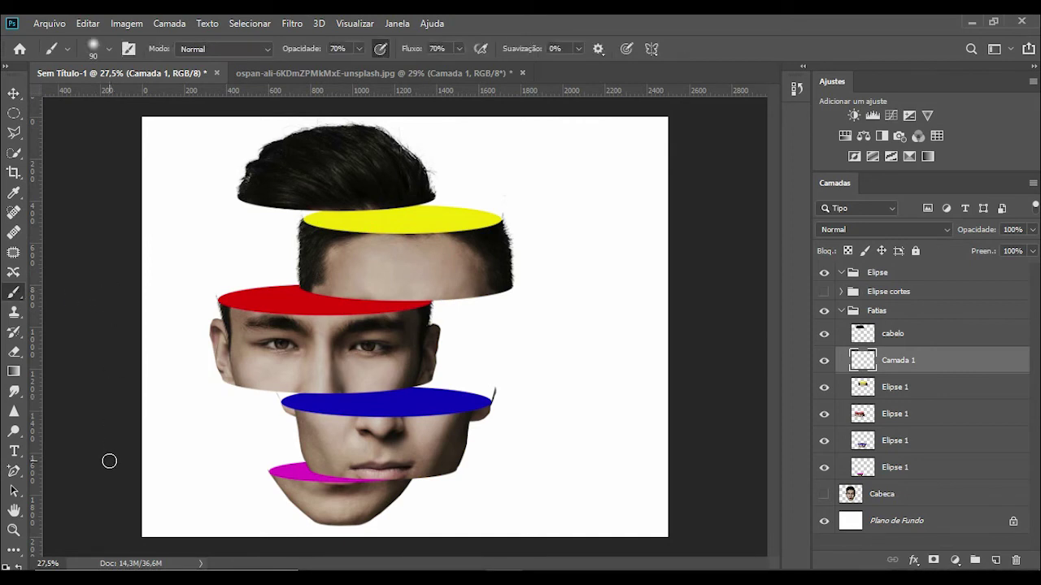
# - Undock the toolbox, expand it to two columns so the colour swatches are accessible, and reactivate the Brush tool
pyautogui.click(13, 558)
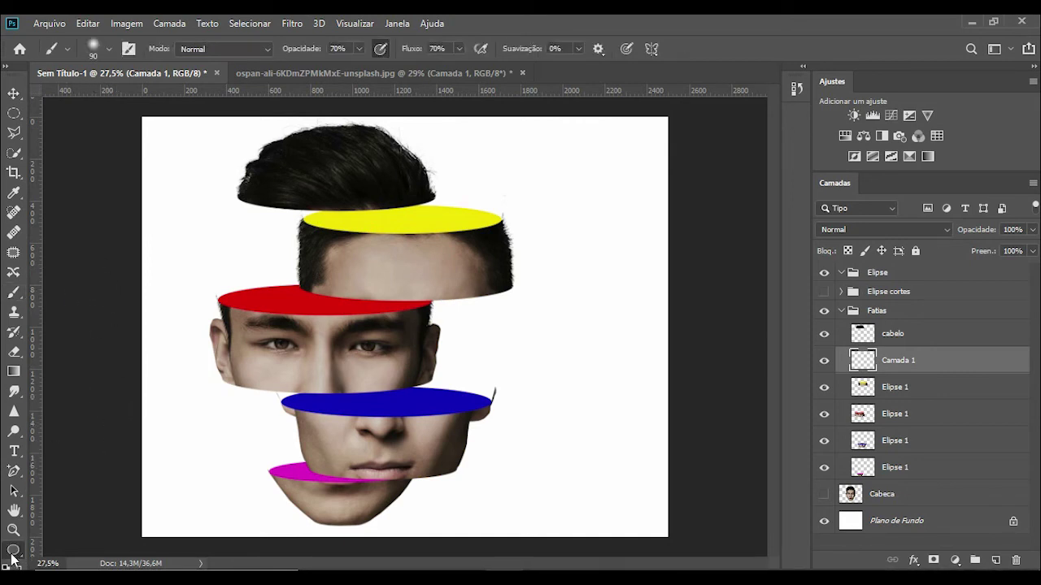
pyautogui.moveTo(15, 77)
pyautogui.mouseDown()
pyautogui.moveTo(61, 76)
pyautogui.moveTo(12, 79)
pyautogui.mouseUp()
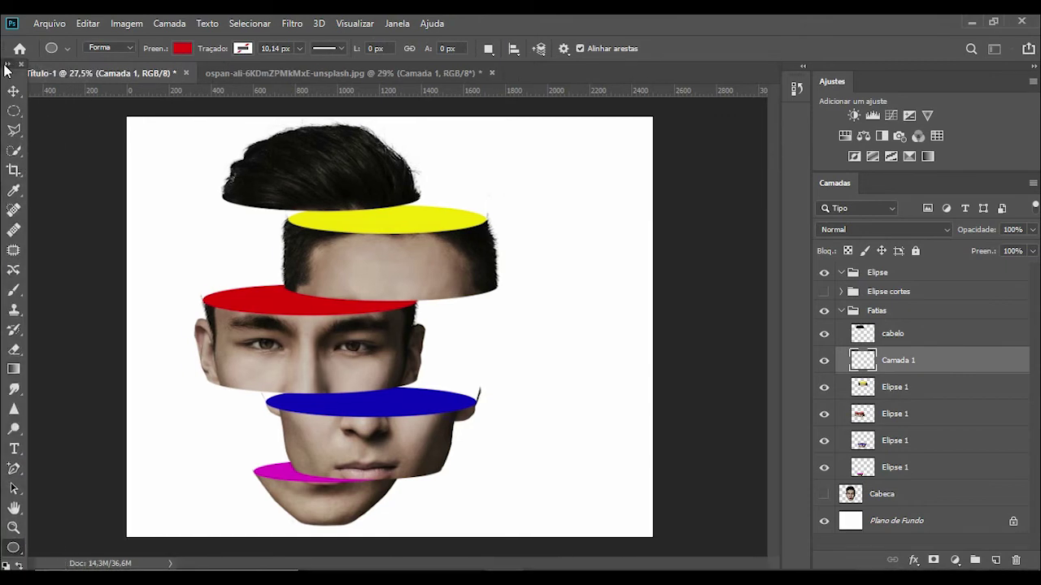
pyautogui.click(7, 64)
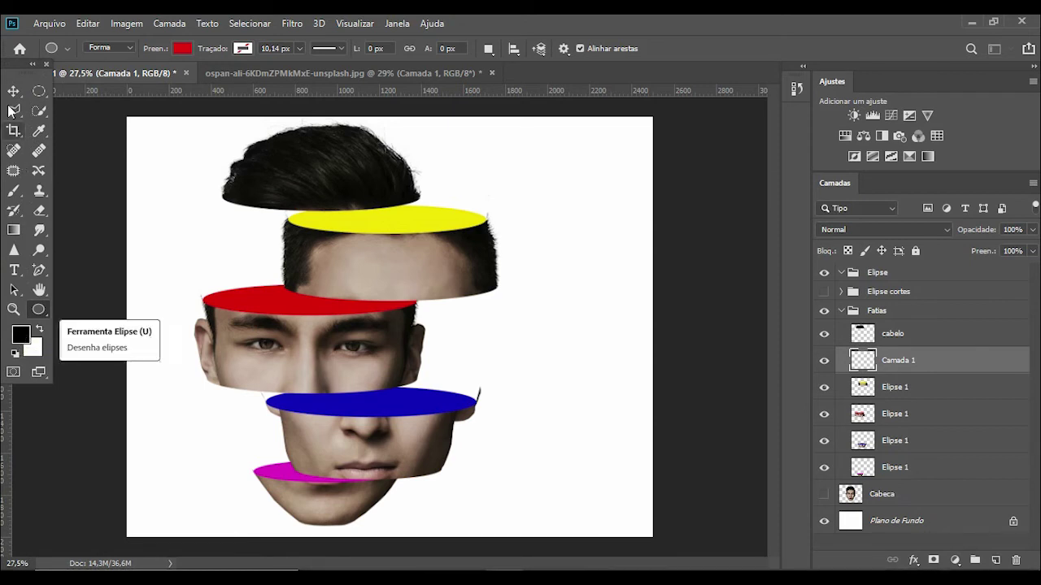
pyautogui.moveTo(10, 68); pyautogui.dragTo(10, 98)
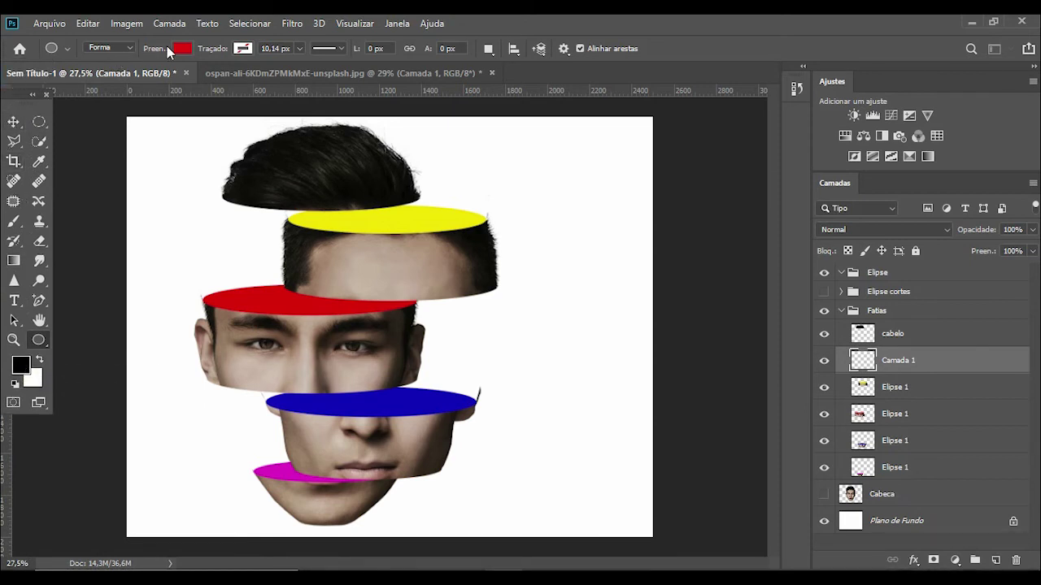
pyautogui.click(14, 221)
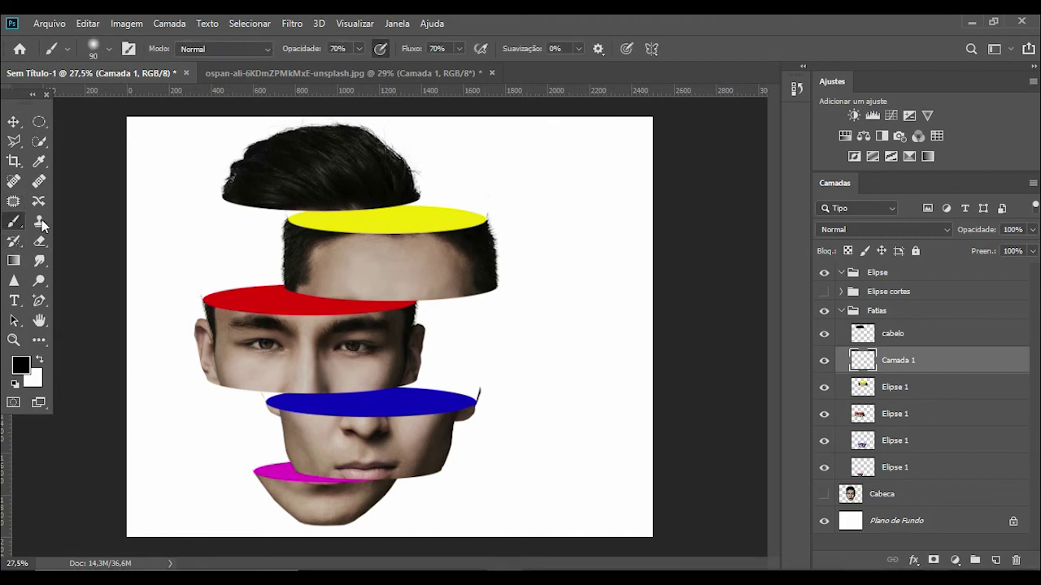
# - Set the brush to 63% opacity and 64% flow, and set Camada 1's blend mode to Multiplicação
pyautogui.click(109, 49)
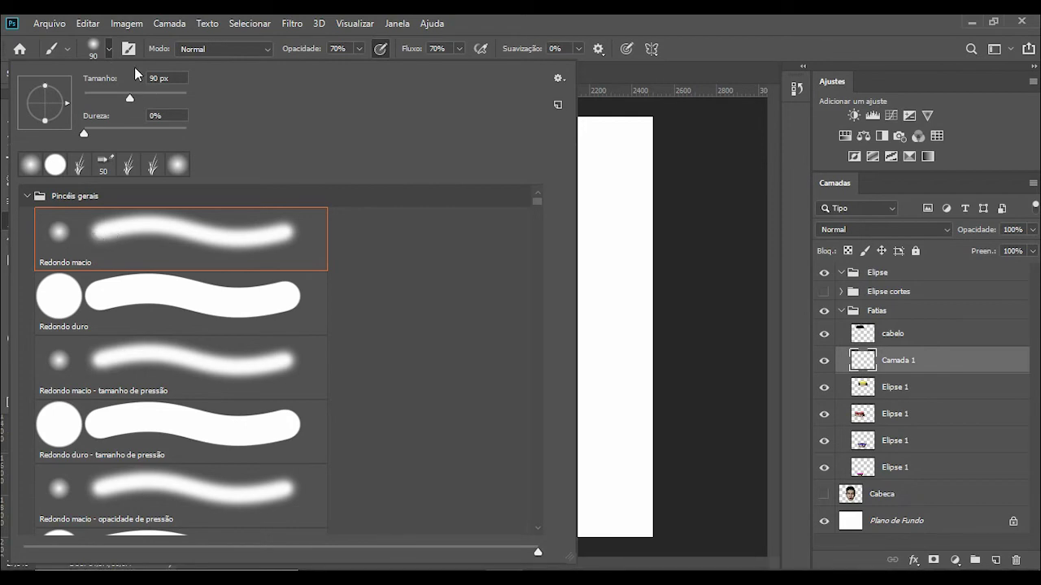
pyautogui.click(108, 50)
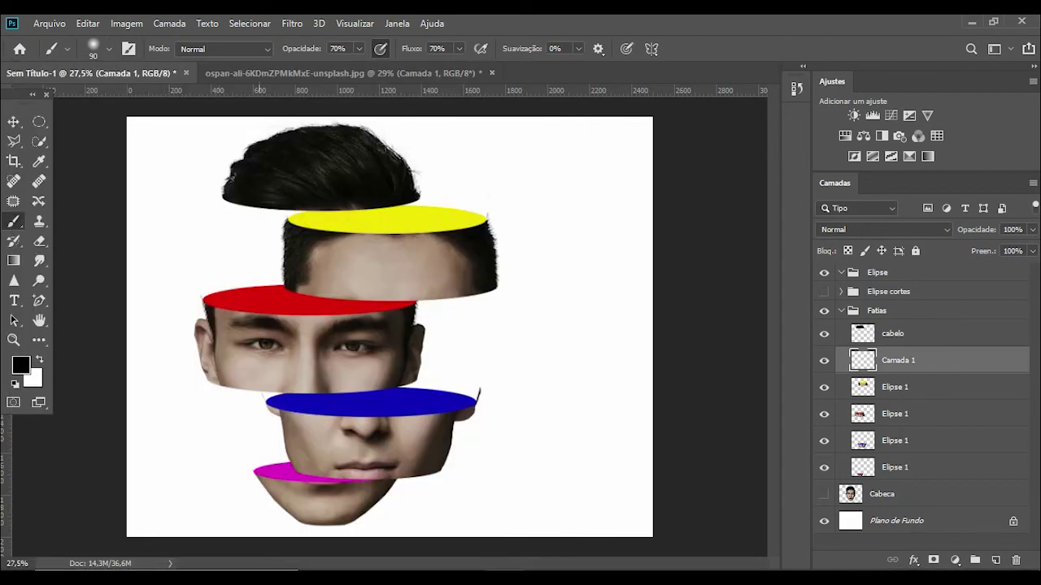
pyautogui.moveTo(308, 51); pyautogui.dragTo(301, 53)
pyautogui.moveTo(425, 51); pyautogui.dragTo(418, 54)
pyautogui.click(943, 230)
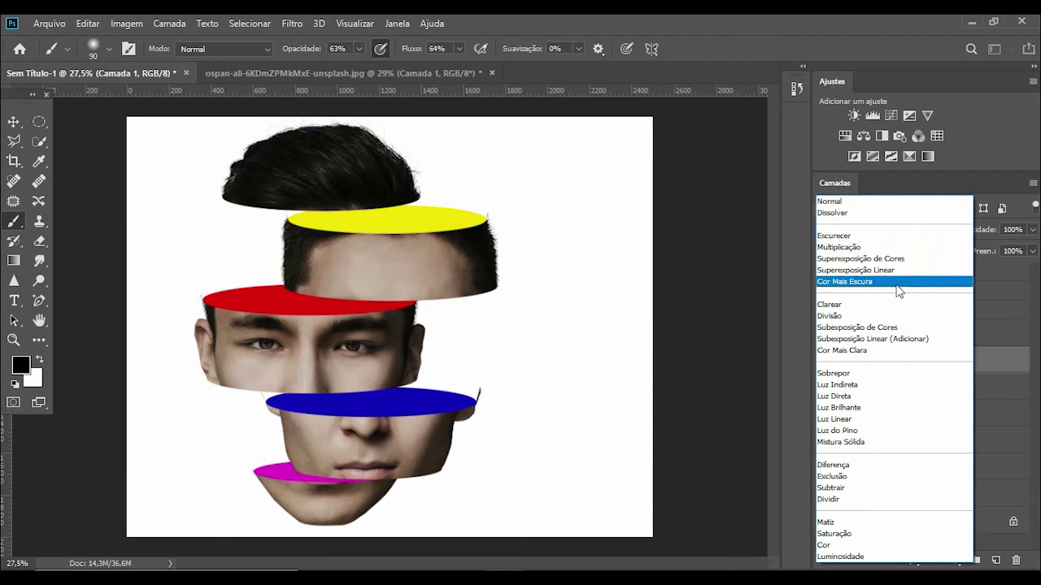
pyautogui.click(865, 248)
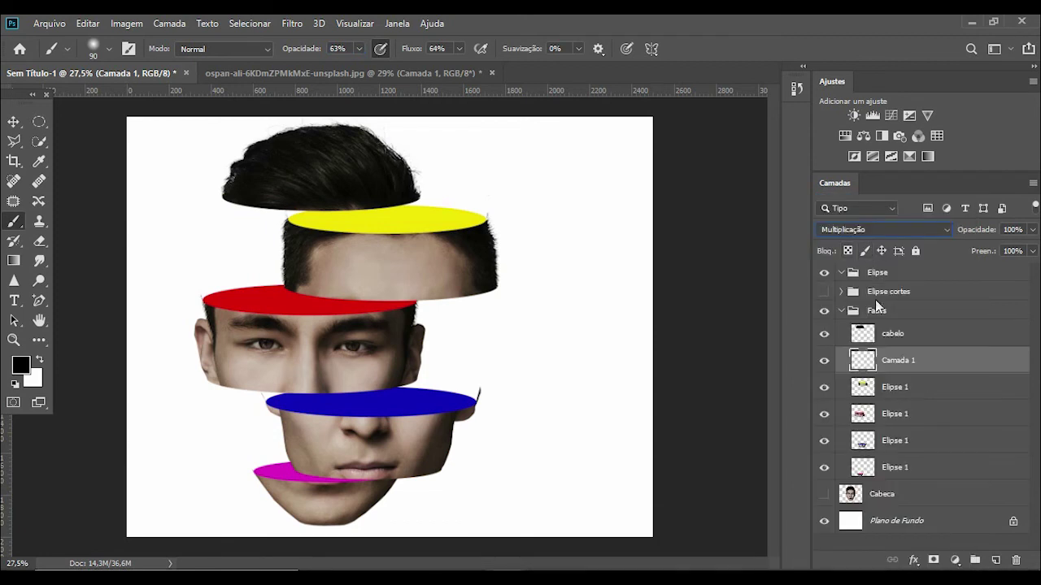
# - Set the soft round brush size to 187 px and flatten its tip into a horizontal ellipse
pyautogui.click(109, 48)
pyautogui.moveTo(133, 101); pyautogui.dragTo(135, 100)
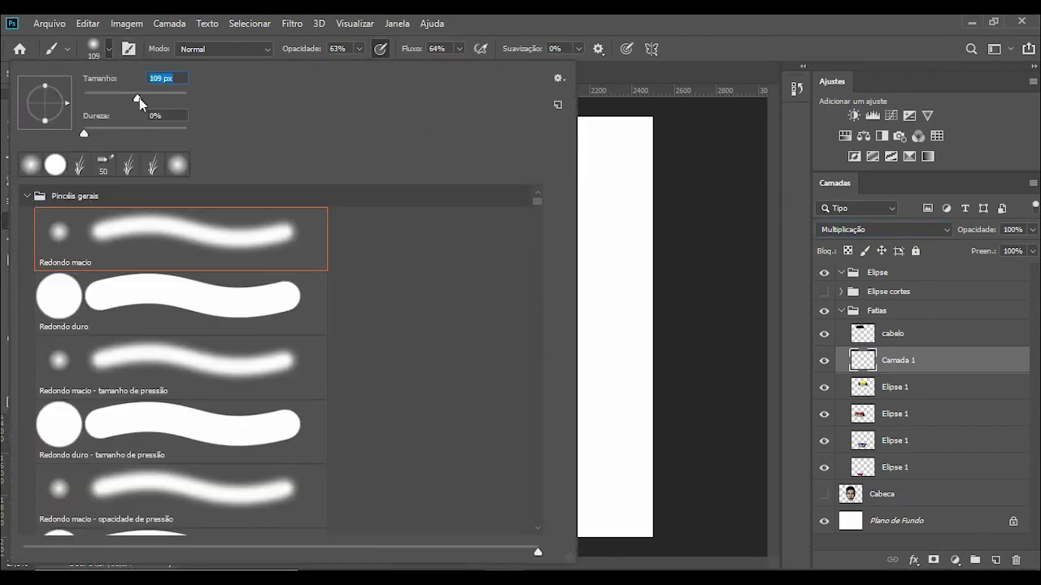
pyautogui.moveTo(141, 98); pyautogui.dragTo(157, 99)
pyautogui.moveTo(45, 119); pyautogui.dragTo(45, 114)
pyautogui.click(107, 51)
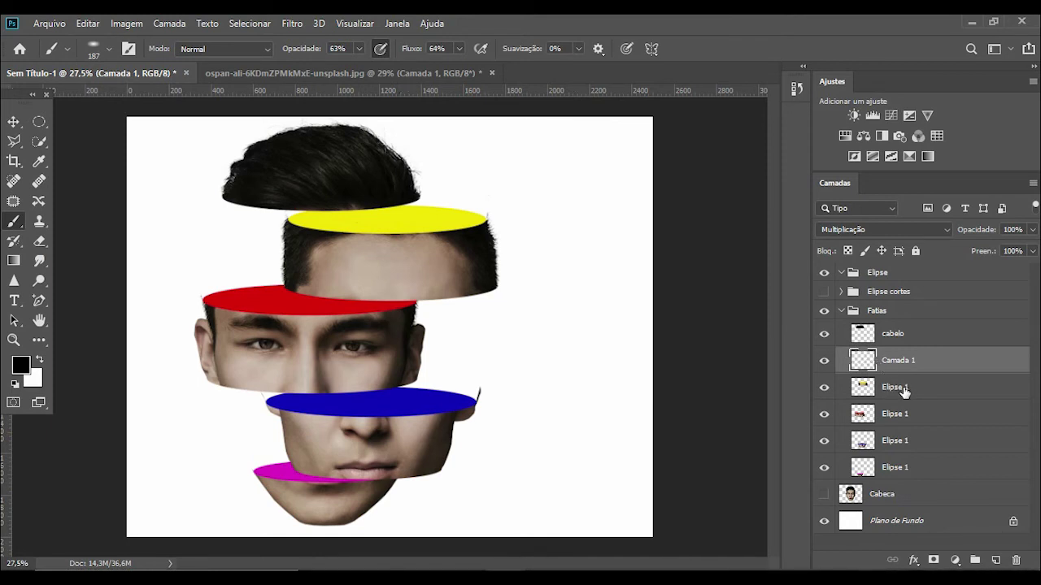
# - Load the yellow-topped slice as a selection and paint a soft black shadow under the hair on Camada 1
pyautogui.moveTo(863, 386)
pyautogui.mouseDown()
pyautogui.moveTo(892, 395)
pyautogui.moveTo(869, 395)
pyautogui.mouseUp()
pyautogui.keyDown('ctrl'); pyautogui.click(869, 395); pyautogui.keyUp('ctrl')
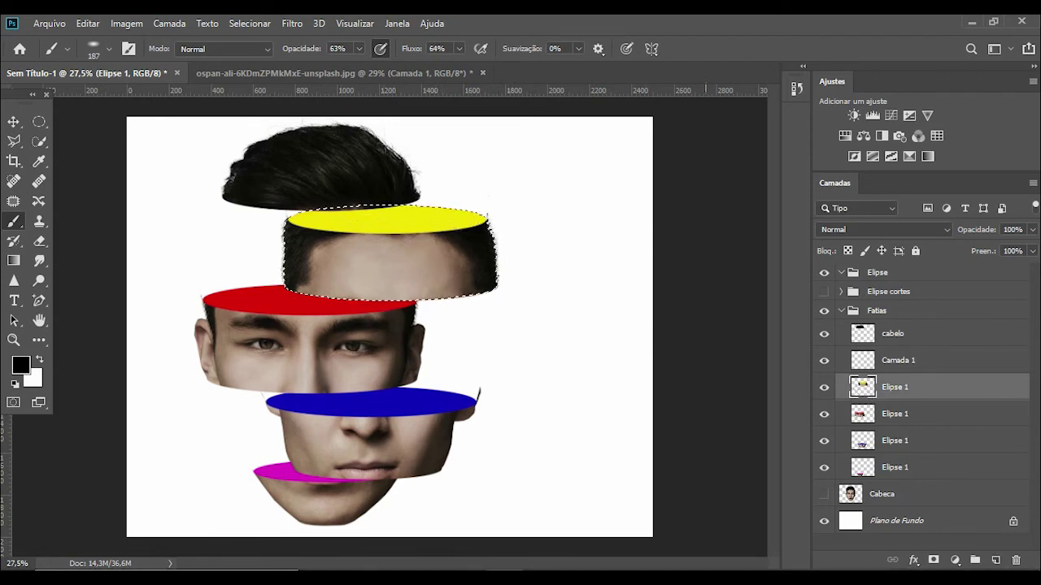
pyautogui.click(907, 363)
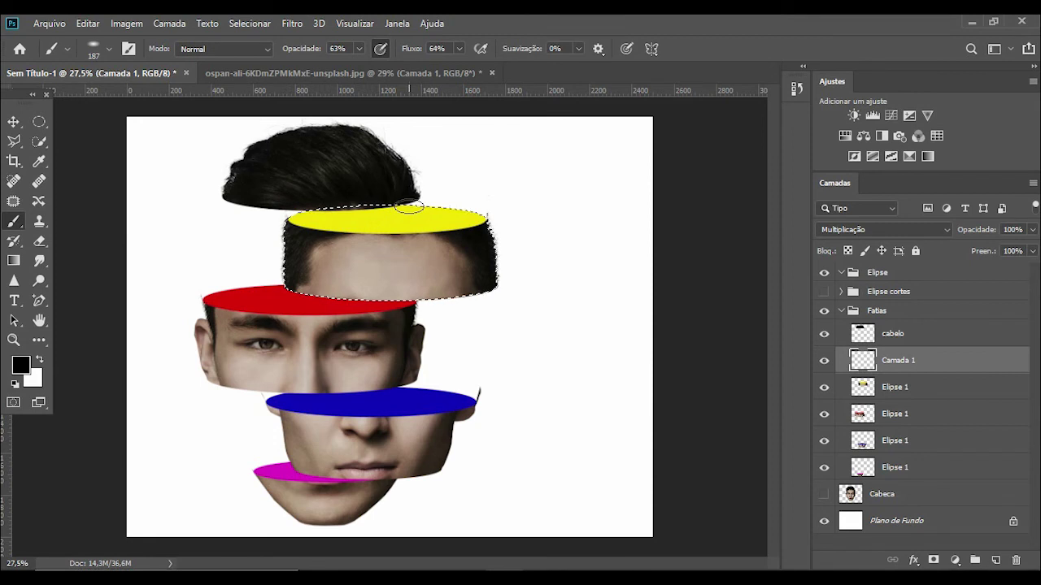
pyautogui.moveTo(409, 208); pyautogui.dragTo(321, 217)
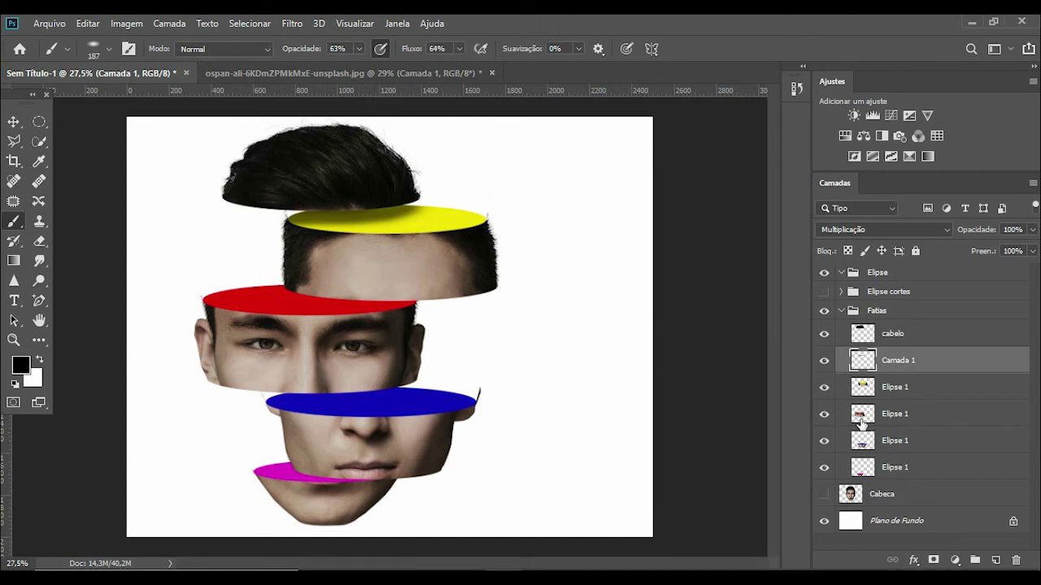
# - Paint a black shadow on a new layer above the red-topped slice, masked by its selection, reduce the layer to 80% opacity and deselect
pyautogui.click(933, 418)
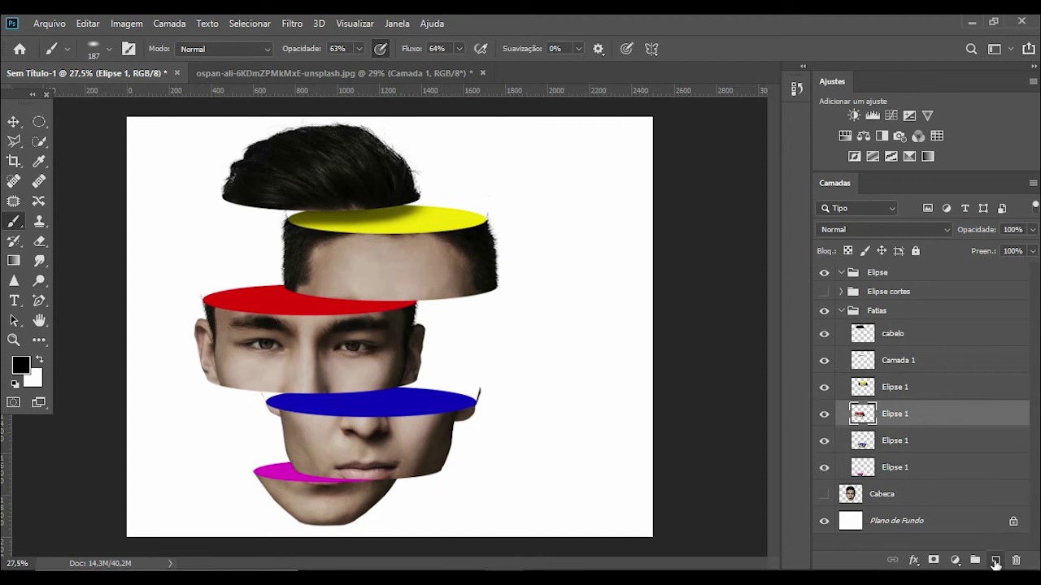
pyautogui.click(995, 562)
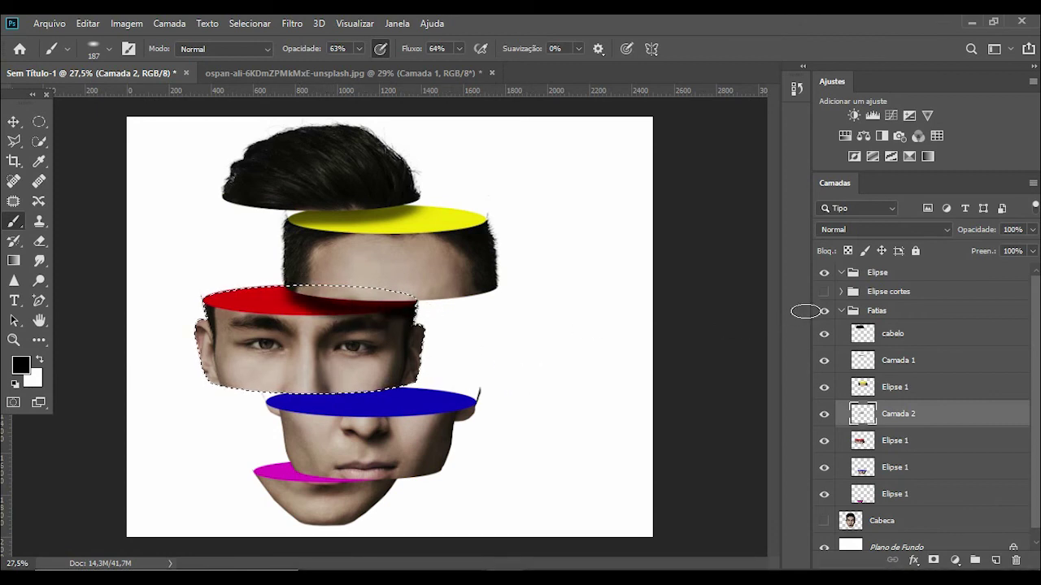
pyautogui.moveTo(977, 236); pyautogui.dragTo(965, 238)
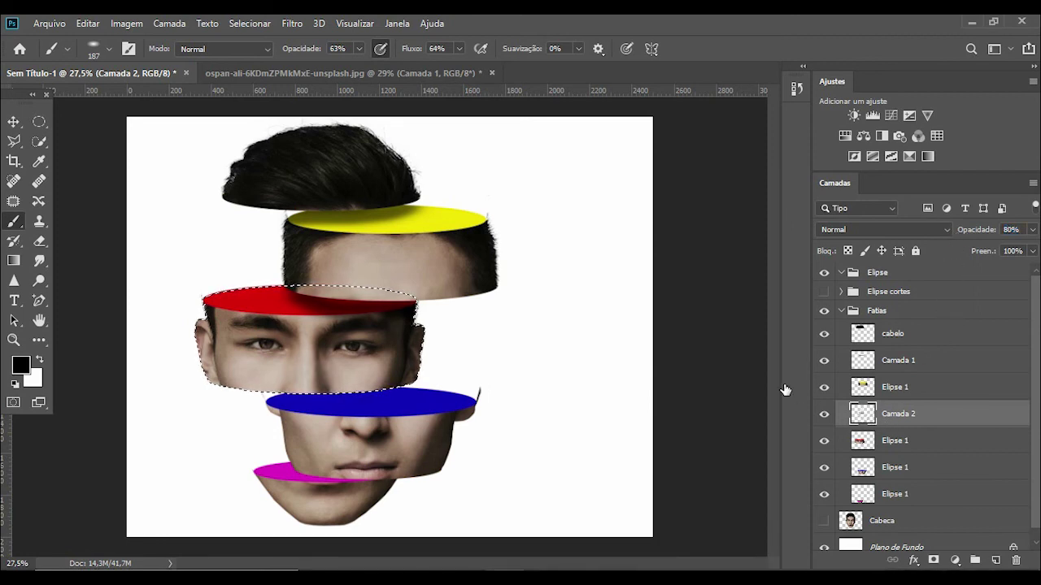
pyautogui.hotkey('ctrl', 'd')
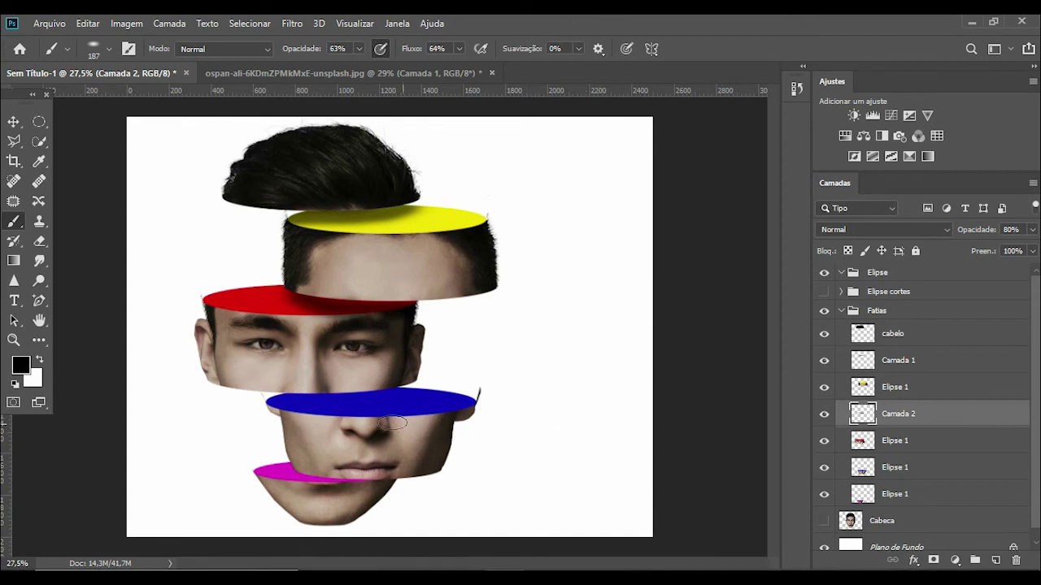
# - Add a layer above the blue-topped slice, load the slice as a selection and shade its ellipse with a 250 px brush
pyautogui.click(903, 470)
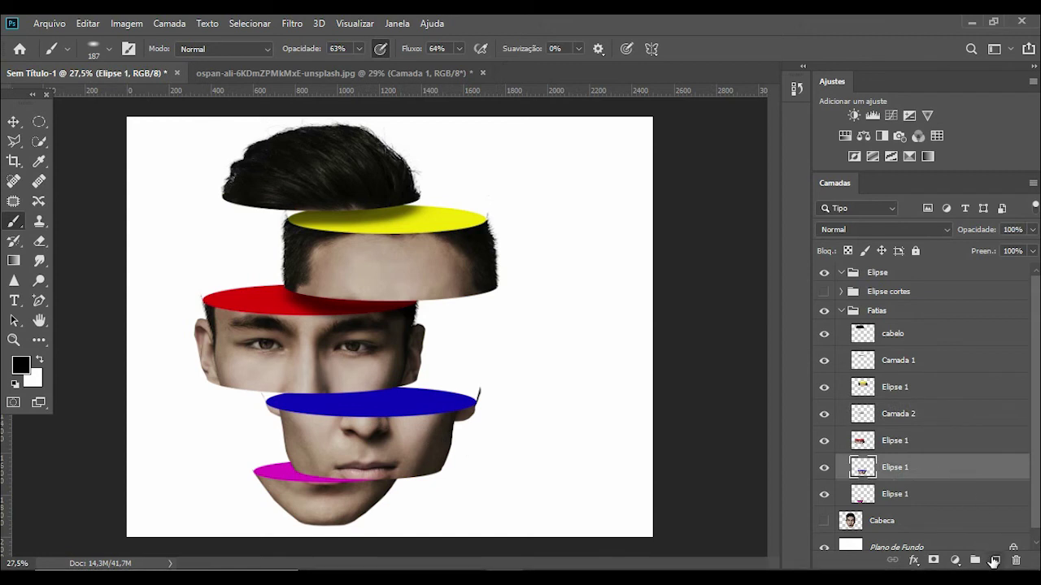
pyautogui.click(996, 561)
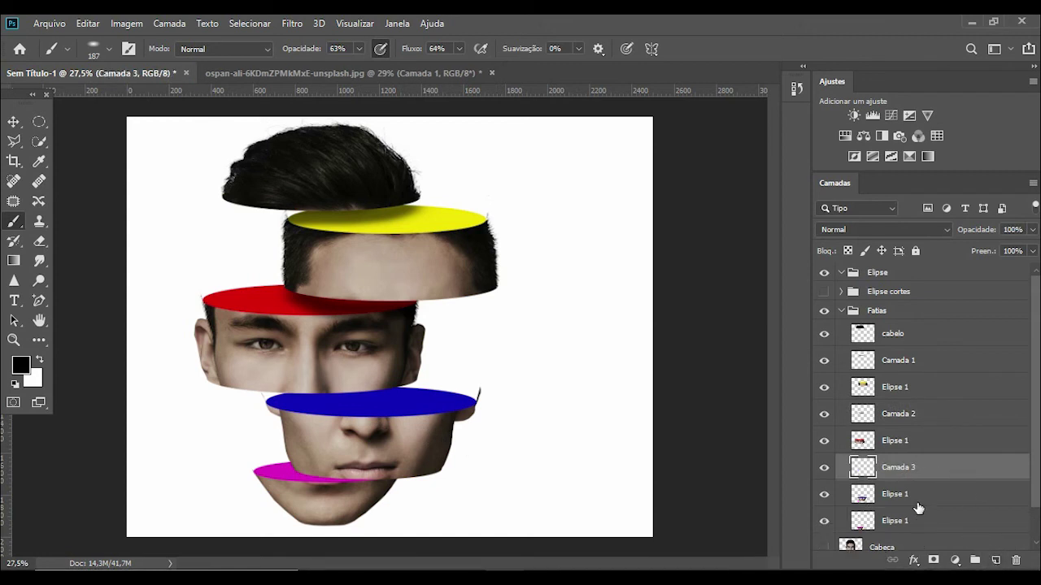
pyautogui.keyDown('ctrl'); pyautogui.click(863, 496); pyautogui.keyUp('ctrl')
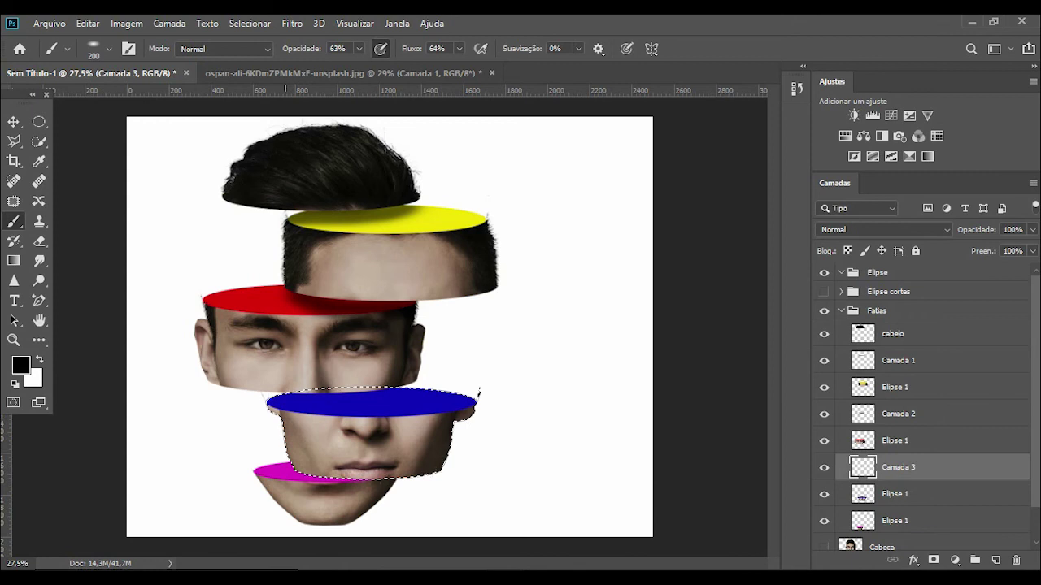
pyautogui.press(']')
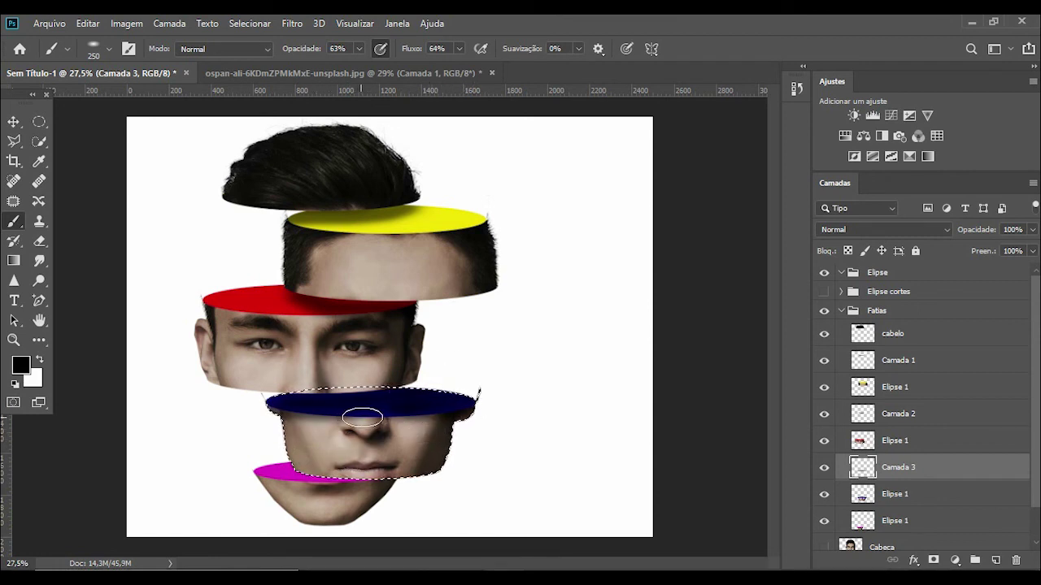
# - Undo the last shadow stroke on the blue ellipse and lower the brush to 51% opacity and 45% flow
pyautogui.hotkey('ctrl', 'z')
pyautogui.moveTo(315, 50); pyautogui.dragTo(305, 51)
pyautogui.moveTo(411, 54); pyautogui.dragTo(395, 53)
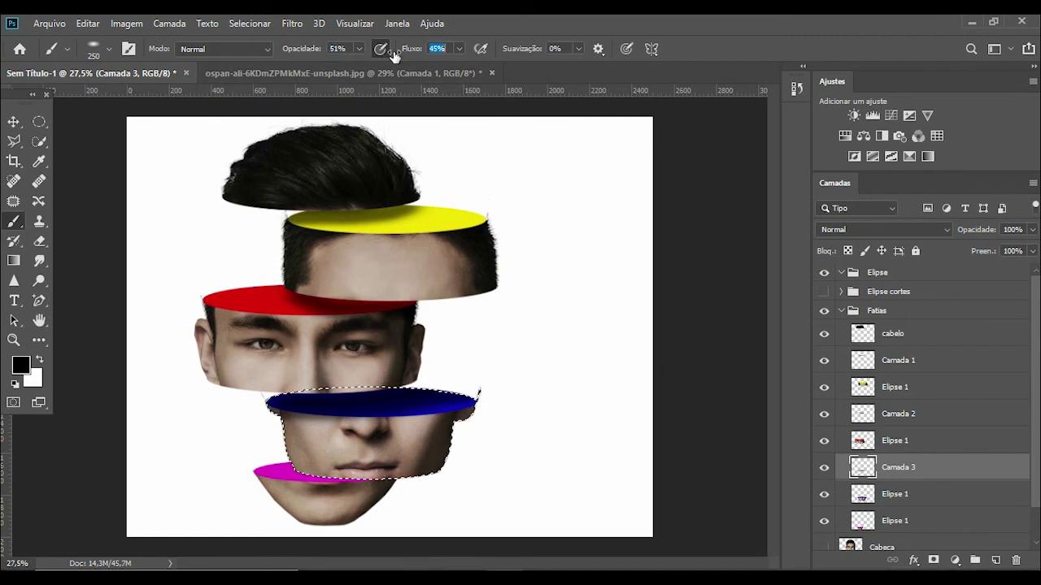
# - Paint a soft black shadow on the blue ellipse with the brush at 27% opacity and 31% flow, and deselect
pyautogui.moveTo(321, 52); pyautogui.dragTo(302, 49)
pyautogui.moveTo(413, 47); pyautogui.dragTo(398, 49)
pyautogui.moveTo(423, 413)
pyautogui.mouseDown()
pyautogui.moveTo(311, 417)
pyautogui.moveTo(496, 406)
pyautogui.moveTo(453, 409)
pyautogui.mouseUp()
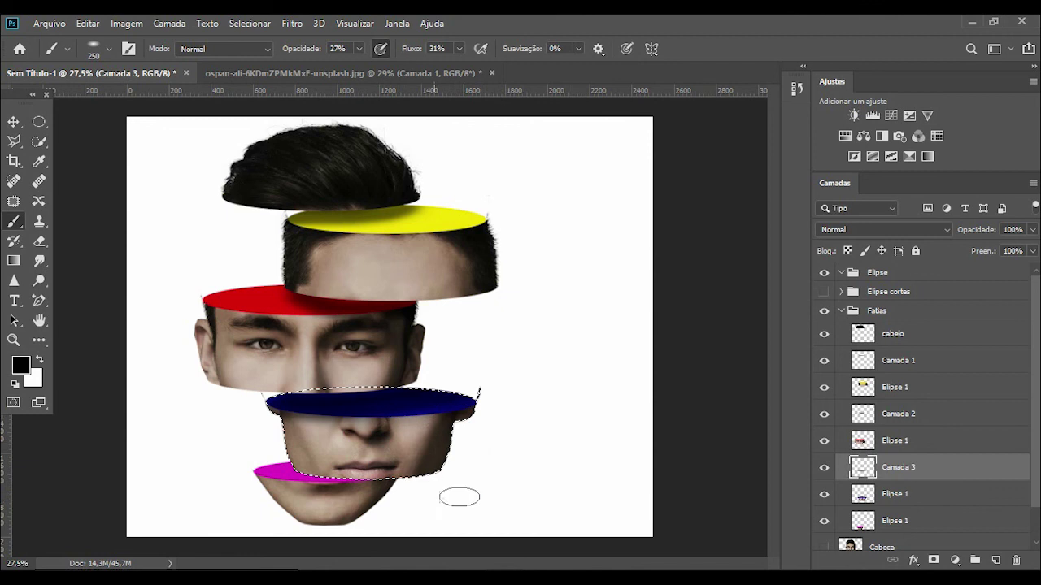
pyautogui.hotkey('ctrl', 'd')
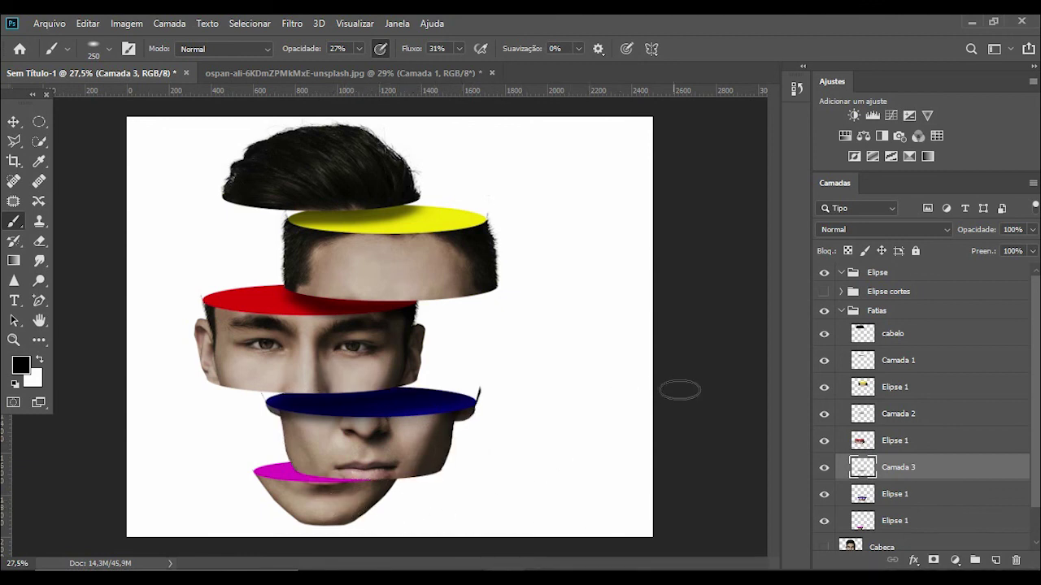
# - Select the magenta-topped chin slice with the Move tool and nudge it slightly down, 20 small steps
pyautogui.click(13, 121)
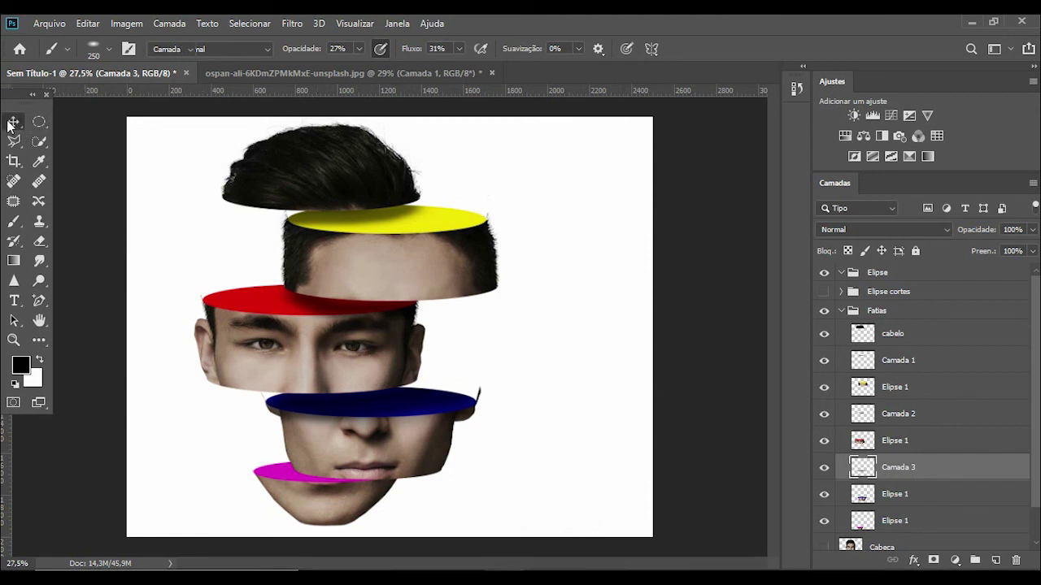
pyautogui.click(333, 497)
pyautogui.press('Down')
pyautogui.press('Down')
pyautogui.press('Down')
pyautogui.press('Down')
pyautogui.press('Down')
pyautogui.press('Down')
pyautogui.press('Down')
pyautogui.press('Down')
pyautogui.press('Down')
pyautogui.press('Down')
pyautogui.press('Down')
pyautogui.press('Down')
pyautogui.press('Down')
pyautogui.press('Down')
pyautogui.press('Down')
pyautogui.press('Down')
pyautogui.press('Down')
pyautogui.press('Down')
pyautogui.press('Down')
pyautogui.press('Down')
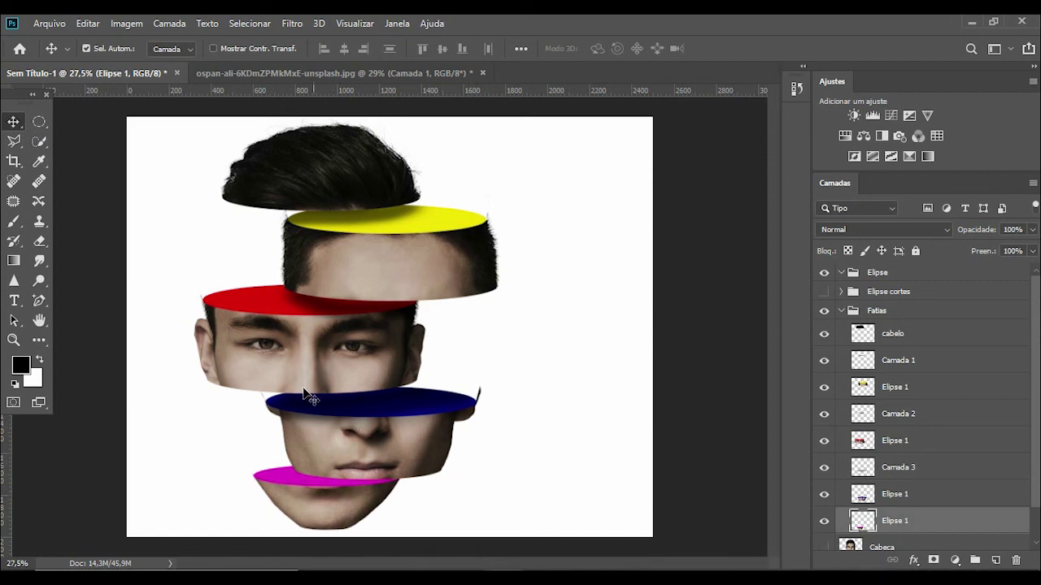
# - Add a new layer above the magenta-topped chin slice and load that slice as a selection for brush painting
pyautogui.click(14, 222)
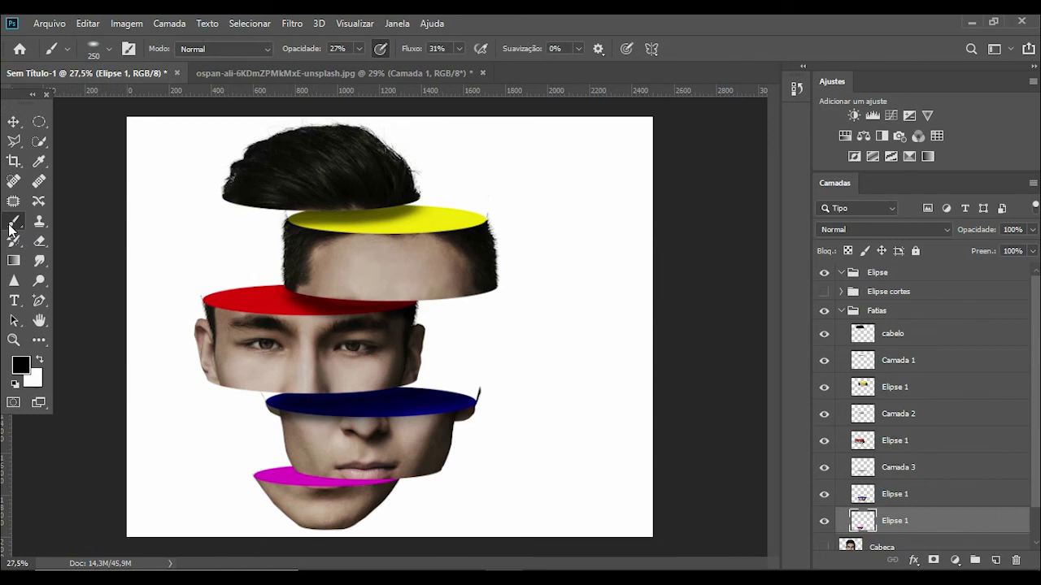
pyautogui.scroll(-2, 901, 498)
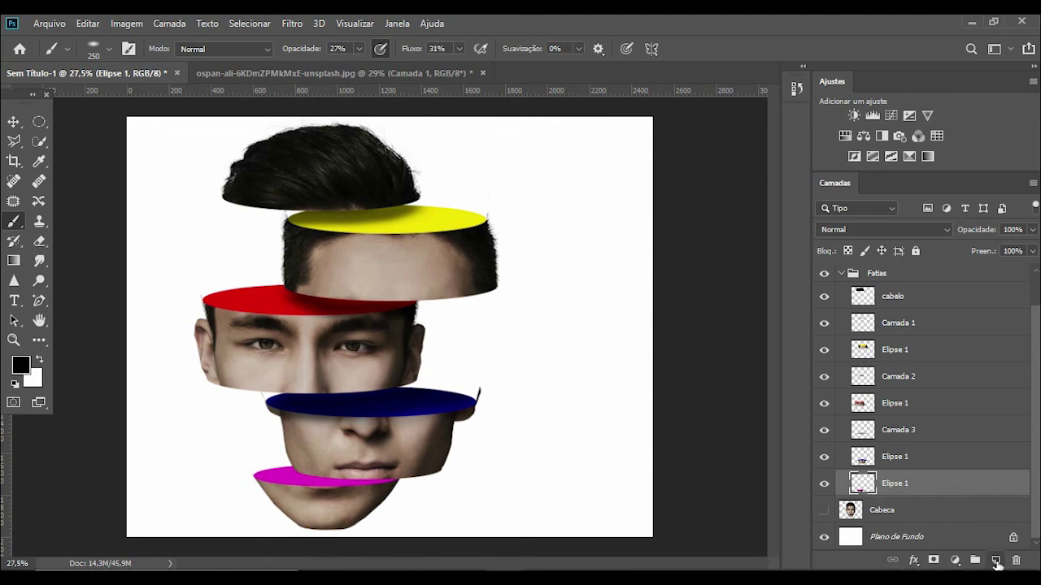
pyautogui.click(994, 560)
pyautogui.keyDown('ctrl'); pyautogui.click(860, 513); pyautogui.keyUp('ctrl')
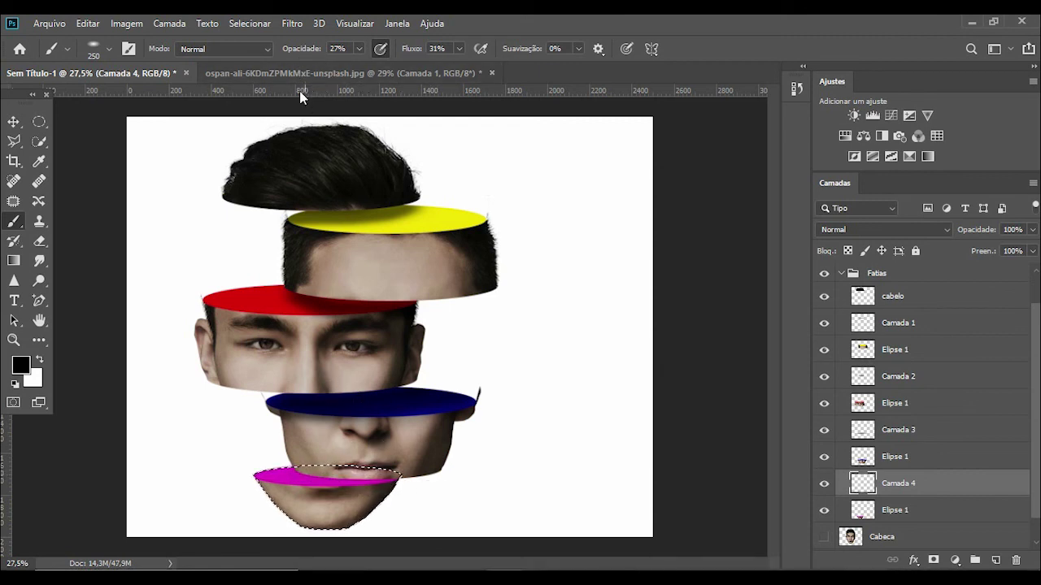
# - Paint a black shadow on the magenta ellipse with the brush at 63% opacity and 60% flow, and deselect
pyautogui.moveTo(297, 50); pyautogui.dragTo(330, 54)
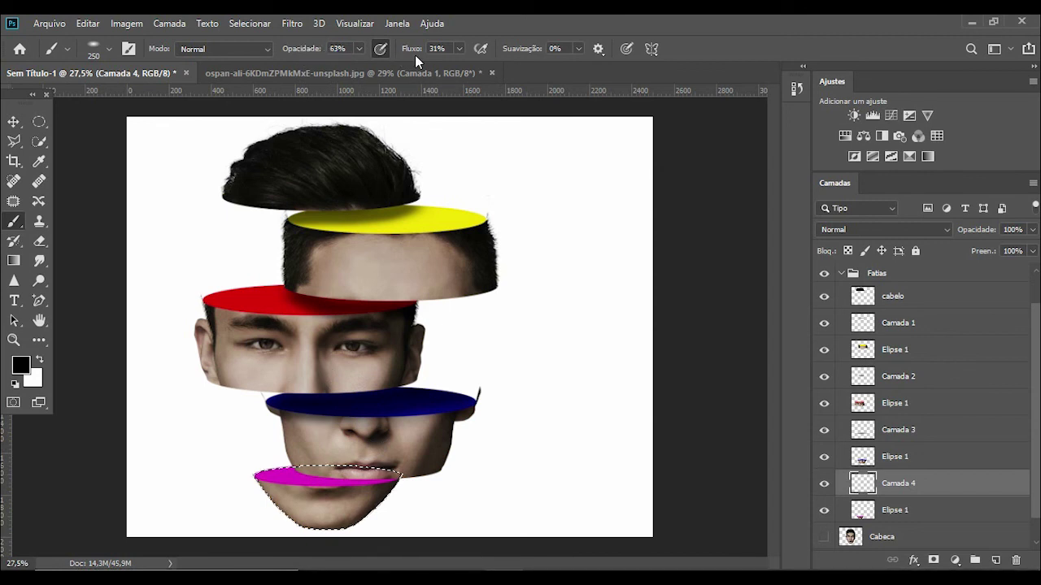
pyautogui.click(406, 51)
pyautogui.write('5')
pyautogui.press('BackSpace')
pyautogui.press('Tab')
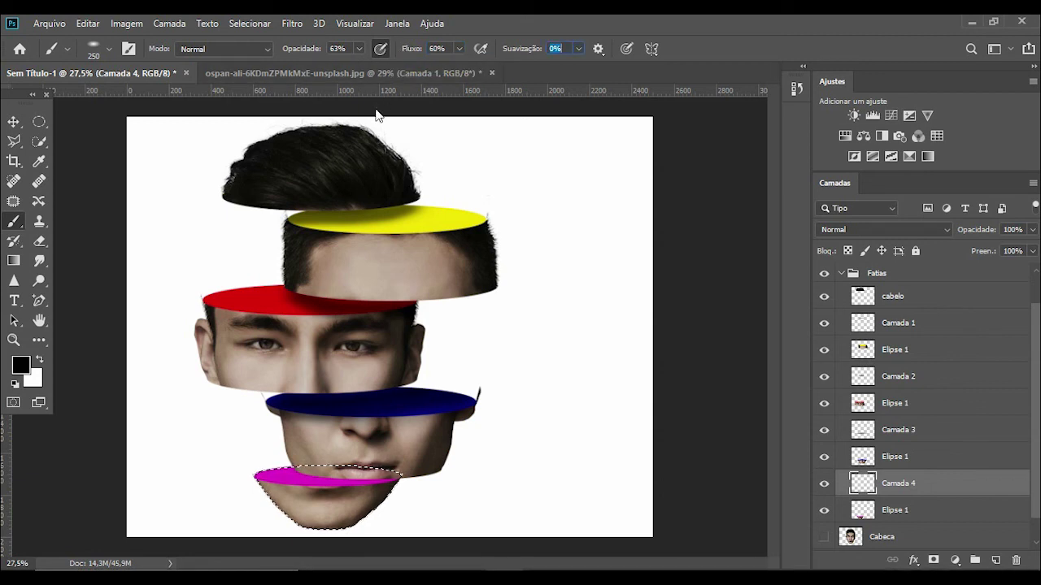
pyautogui.moveTo(302, 470)
pyautogui.mouseDown()
pyautogui.moveTo(379, 476)
pyautogui.moveTo(301, 472)
pyautogui.moveTo(320, 473)
pyautogui.mouseUp()
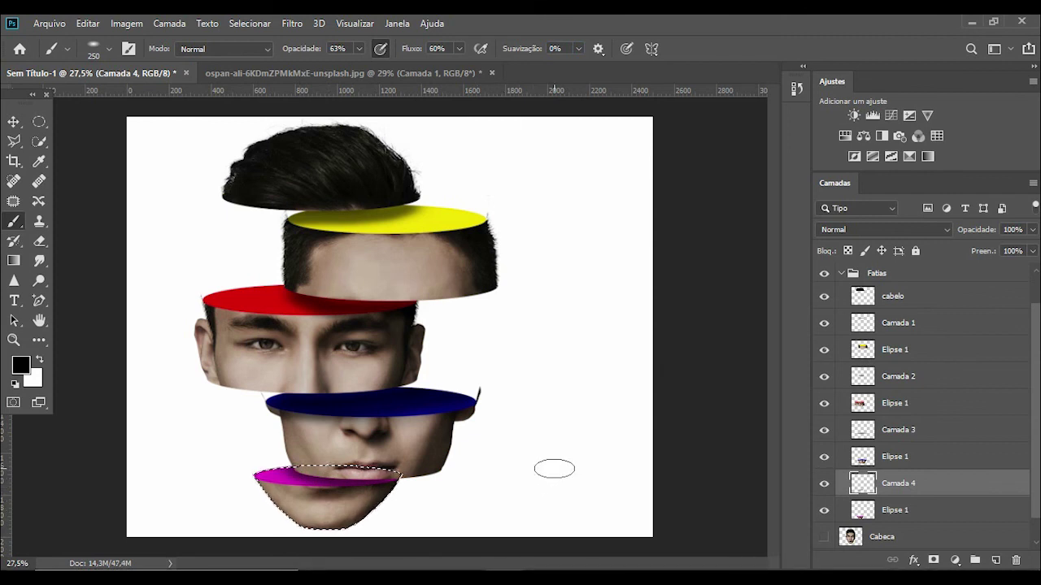
pyautogui.hotkey('ctrl', 'd')
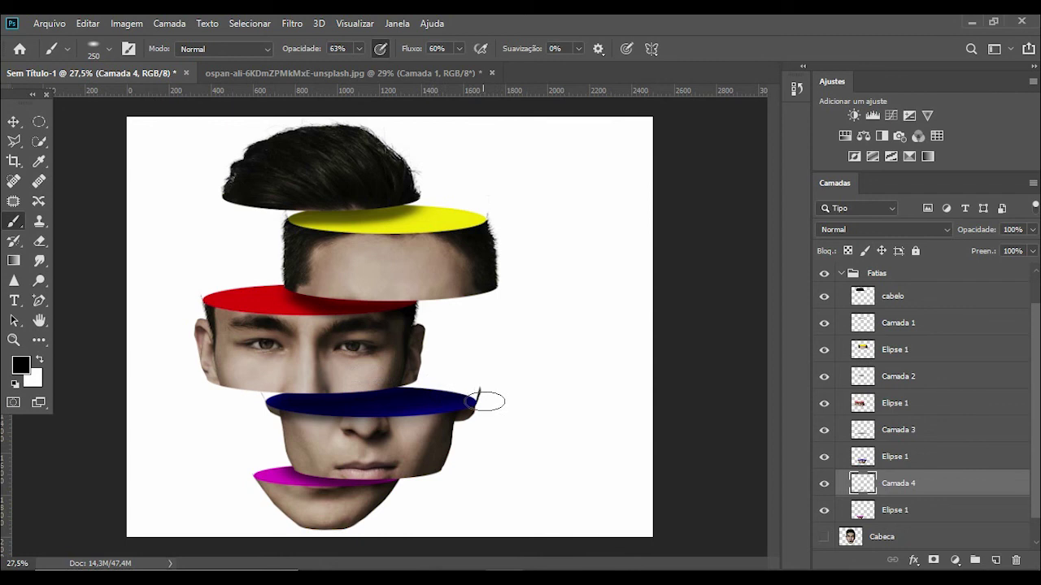
# - Mask the blue-topped slice and hide the stray sliver beside its ellipse using a 250 px hard round brush at 100% opacity and flow
pyautogui.click(915, 460)
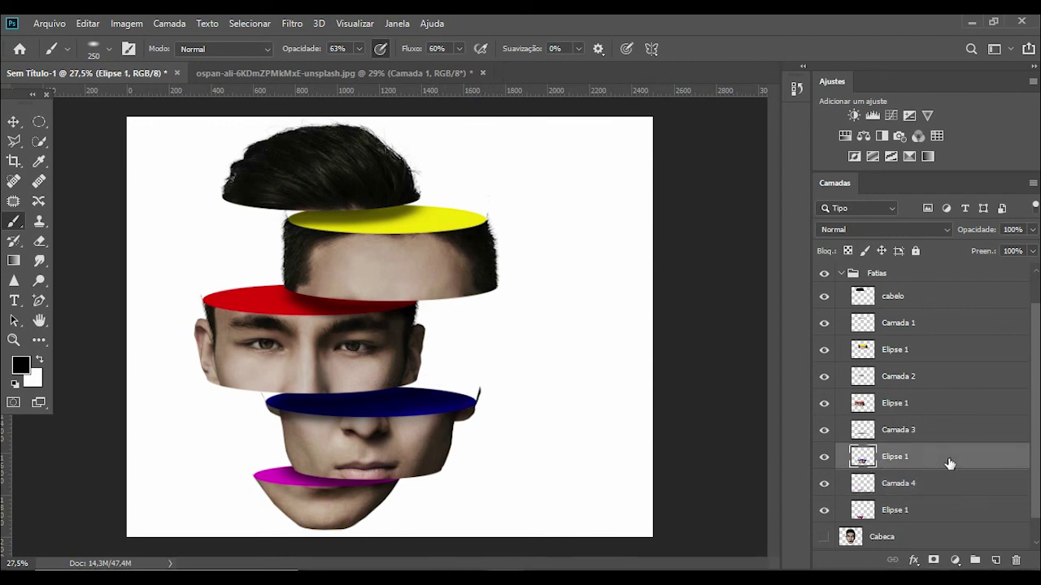
pyautogui.click(933, 561)
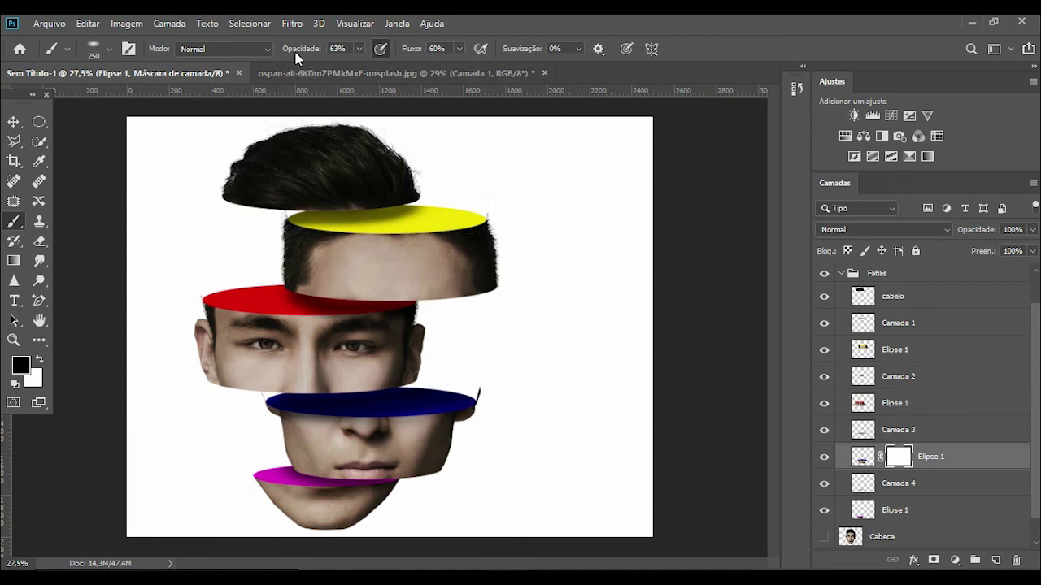
pyautogui.moveTo(411, 48); pyautogui.dragTo(478, 49)
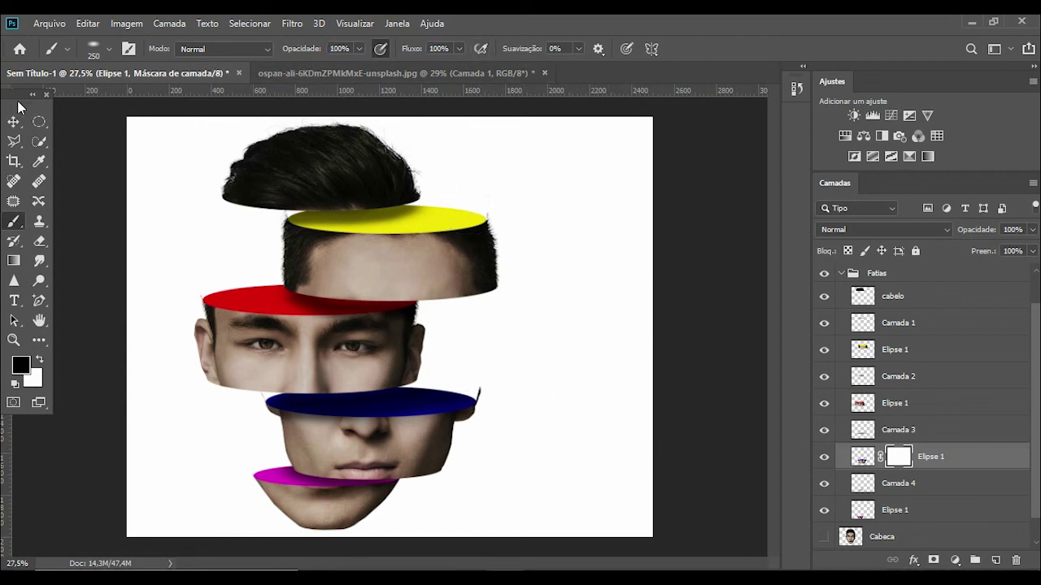
pyautogui.click(109, 49)
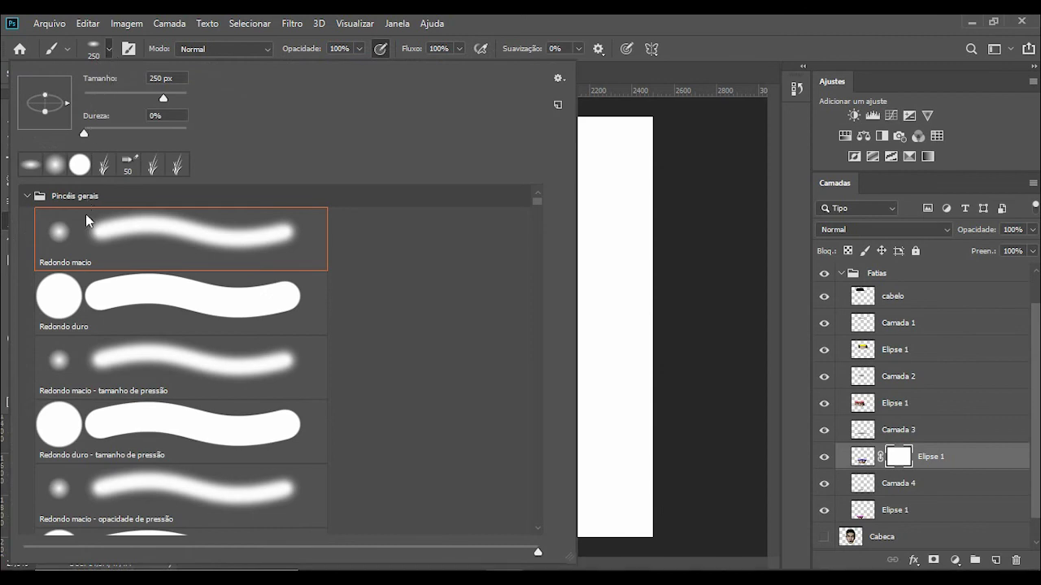
pyautogui.click(88, 297)
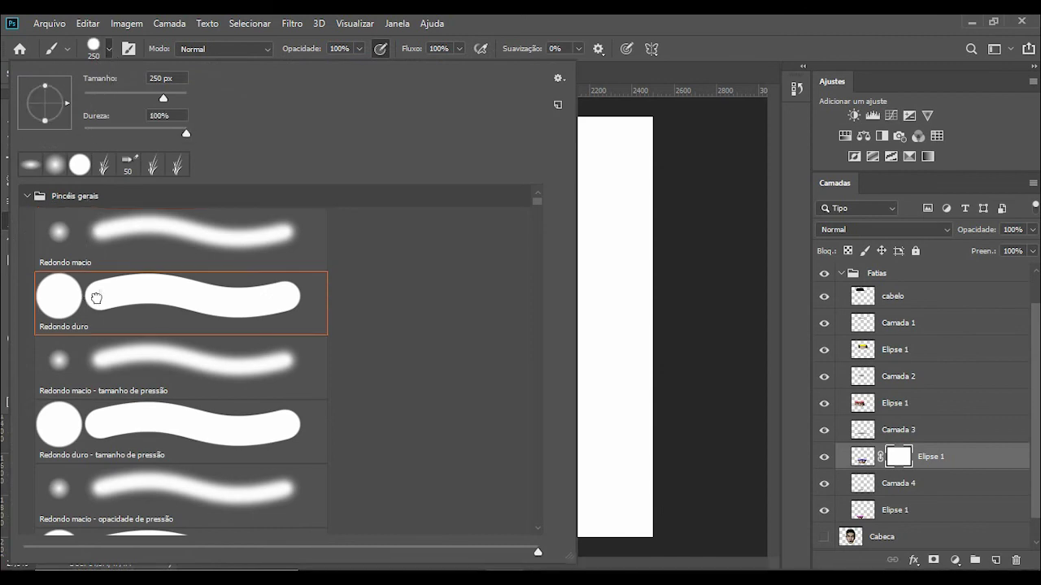
pyautogui.click(111, 49)
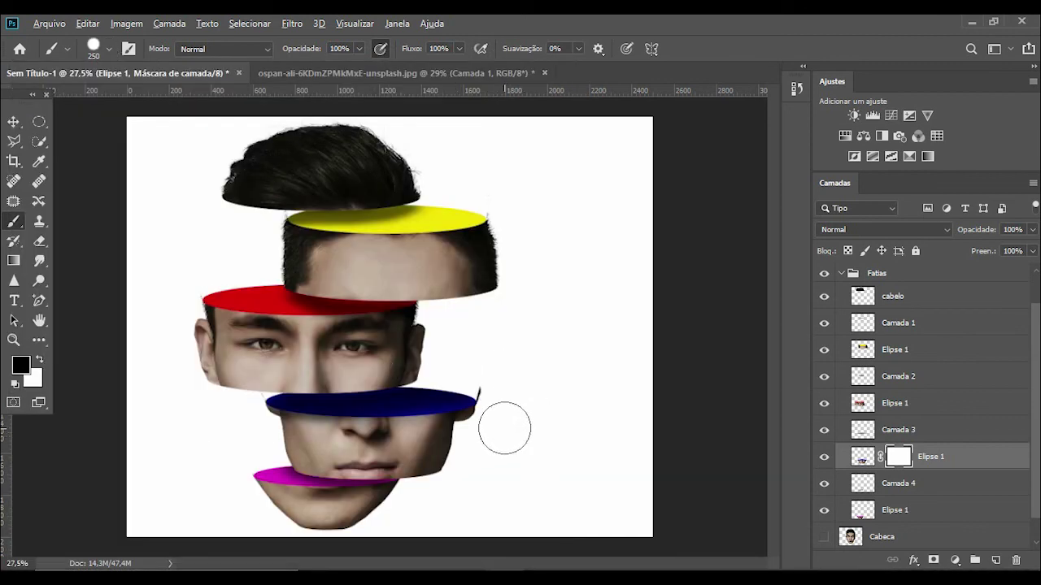
pyautogui.scroll(3, 504, 428)
pyautogui.click(492, 361)
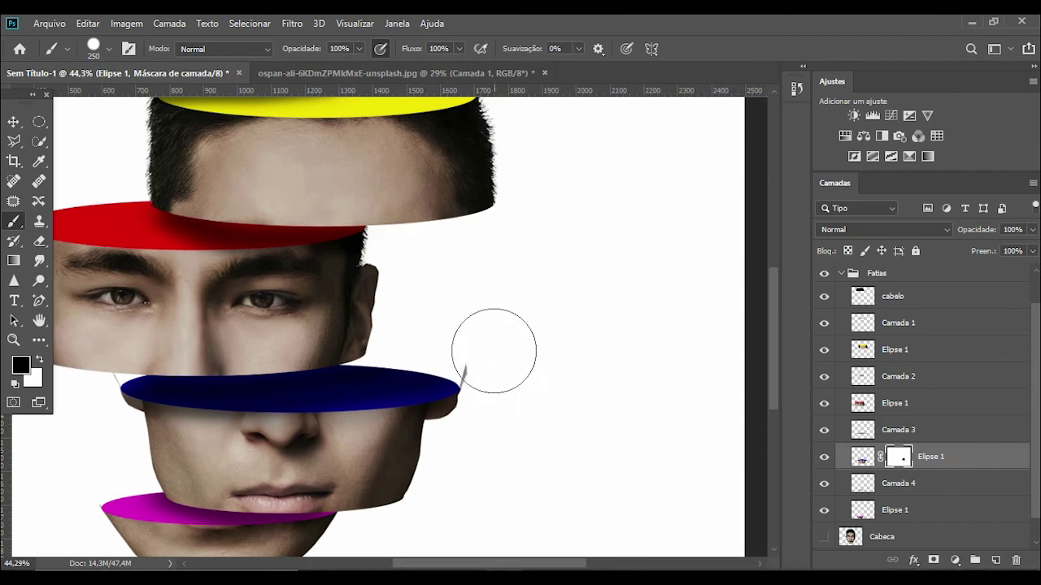
pyautogui.click(500, 369)
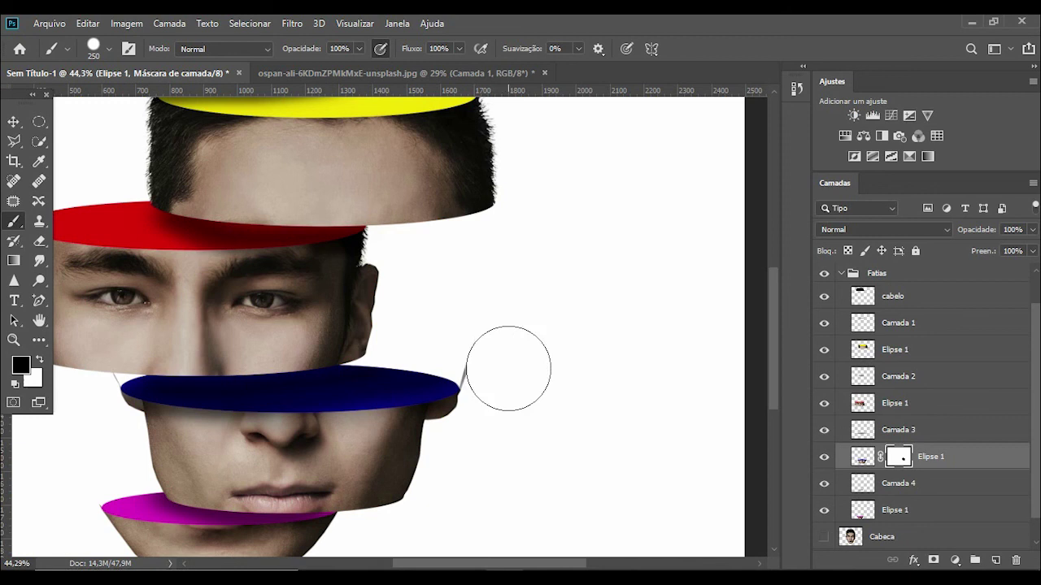
# - Add a layer mask to Camada 3 and paint out the leftover shadow sliver beside the blue ellipse's right end
pyautogui.click(911, 431)
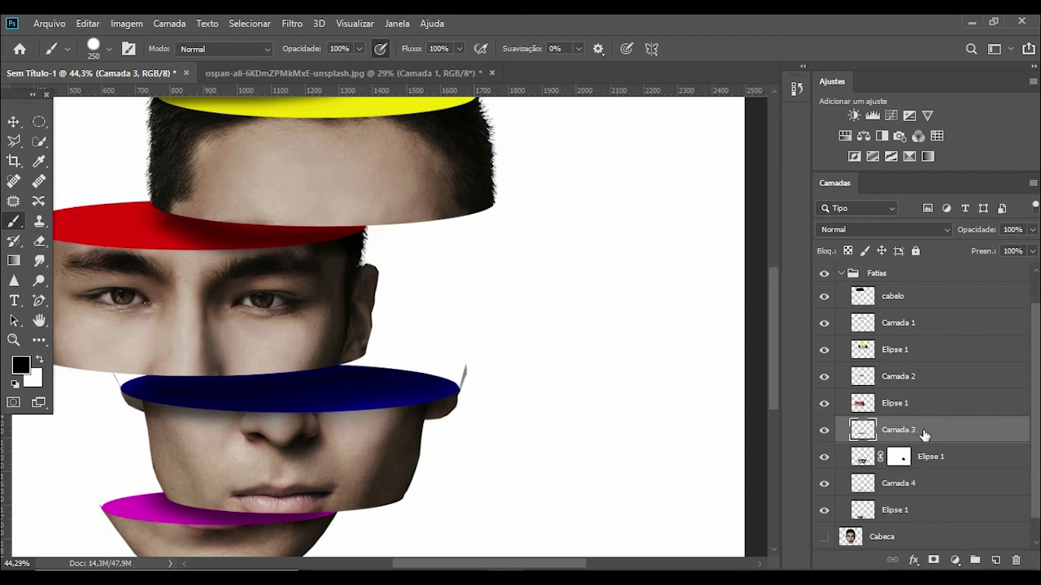
pyautogui.click(933, 560)
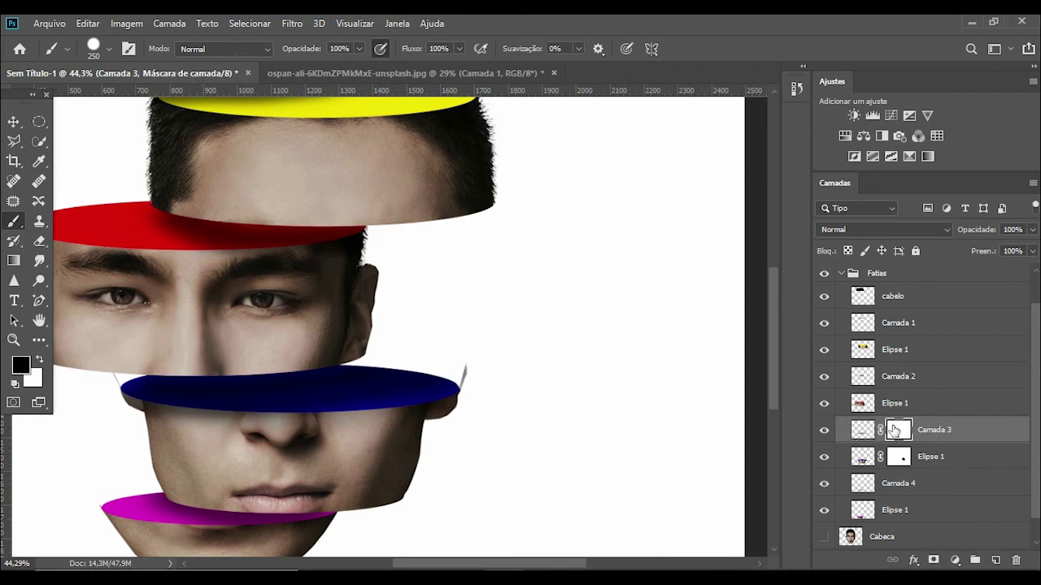
pyautogui.click(496, 353)
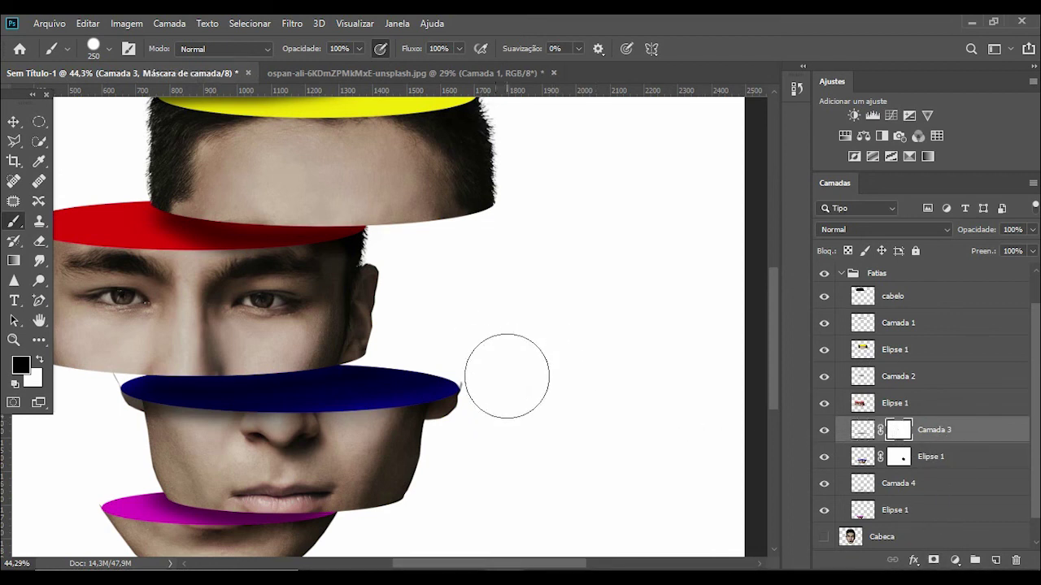
pyautogui.moveTo(498, 362)
pyautogui.mouseDown()
pyautogui.moveTo(497, 377)
pyautogui.moveTo(500, 361)
pyautogui.moveTo(509, 376)
pyautogui.mouseUp()
pyautogui.hotkey('ctrl', 'z')
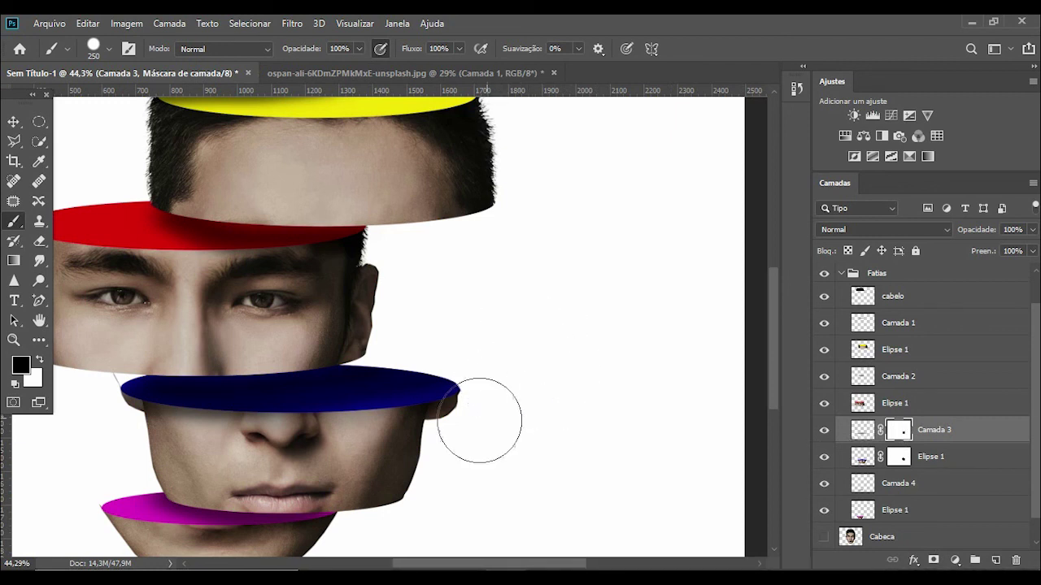
pyautogui.keyDown('alt'); pyautogui.scroll(-3, 453, 383); pyautogui.keyUp('alt')
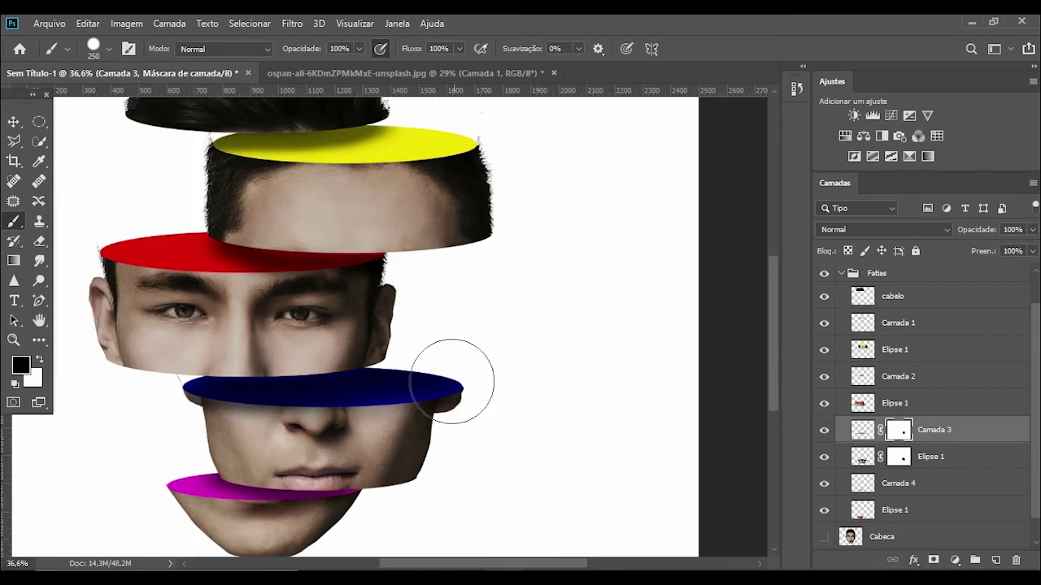
pyautogui.keyDown('alt'); pyautogui.scroll(-2, 417, 374); pyautogui.keyUp('alt')
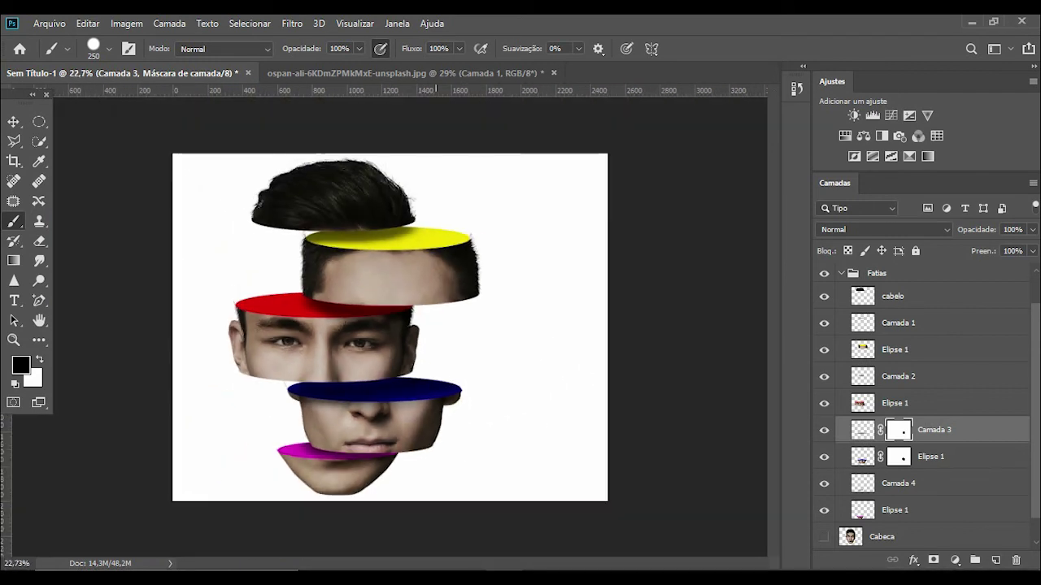